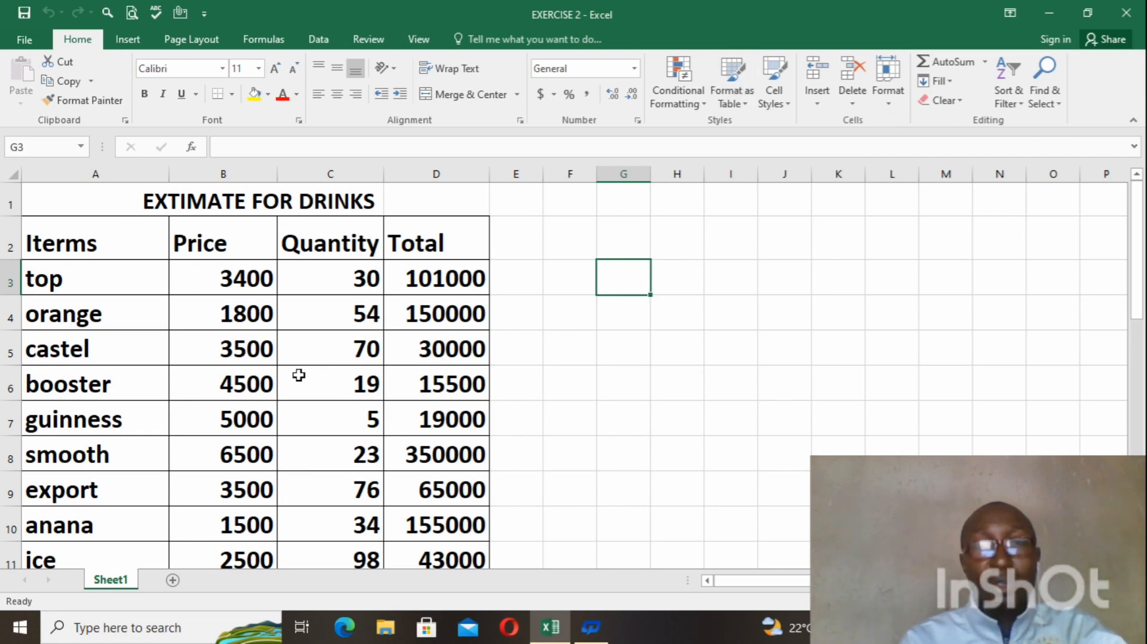
left_click(635, 362)
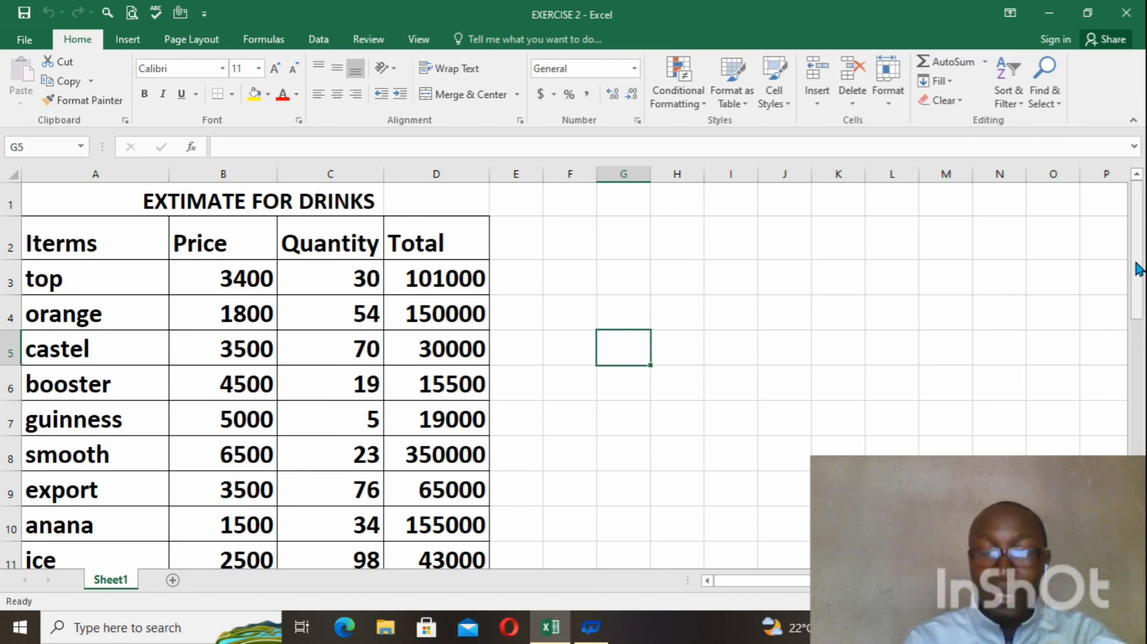
left_click_drag(1137, 269, 985, 369)
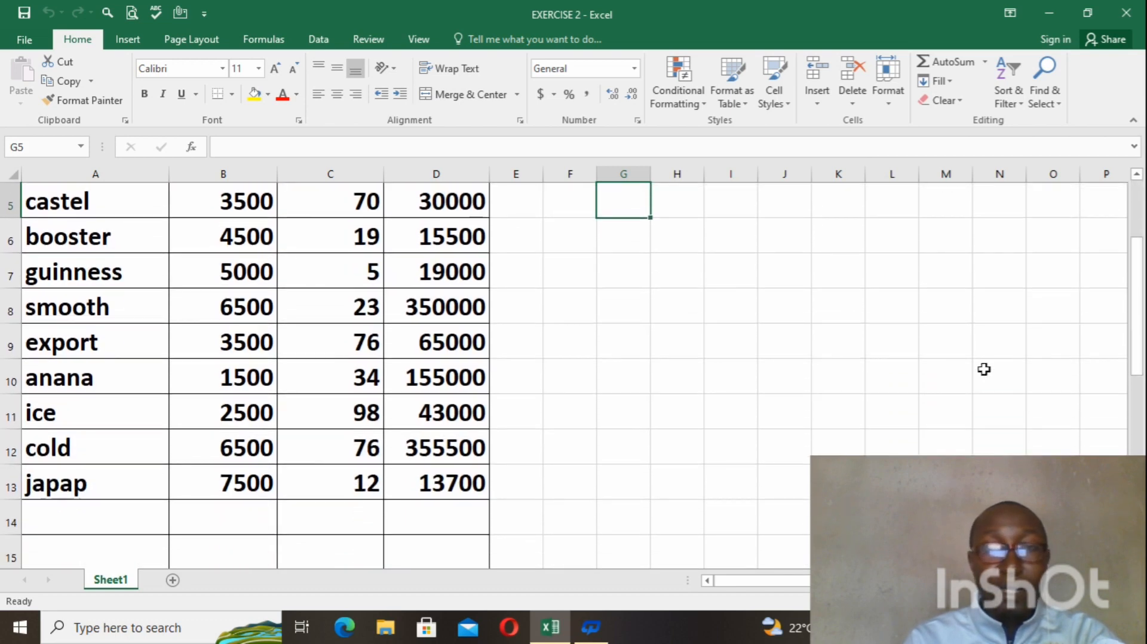
left_click_drag(1137, 291, 1137, 246)
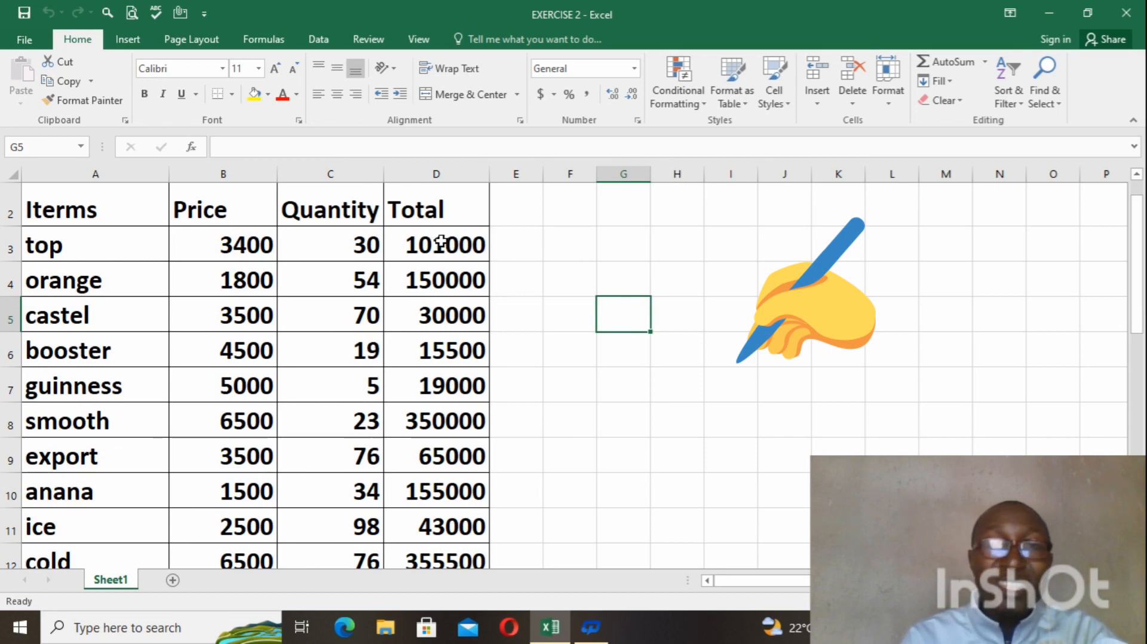
Undo the AutoSum result placed beneath the Total column and deselect the range.
left_click_drag(441, 242, 450, 546)
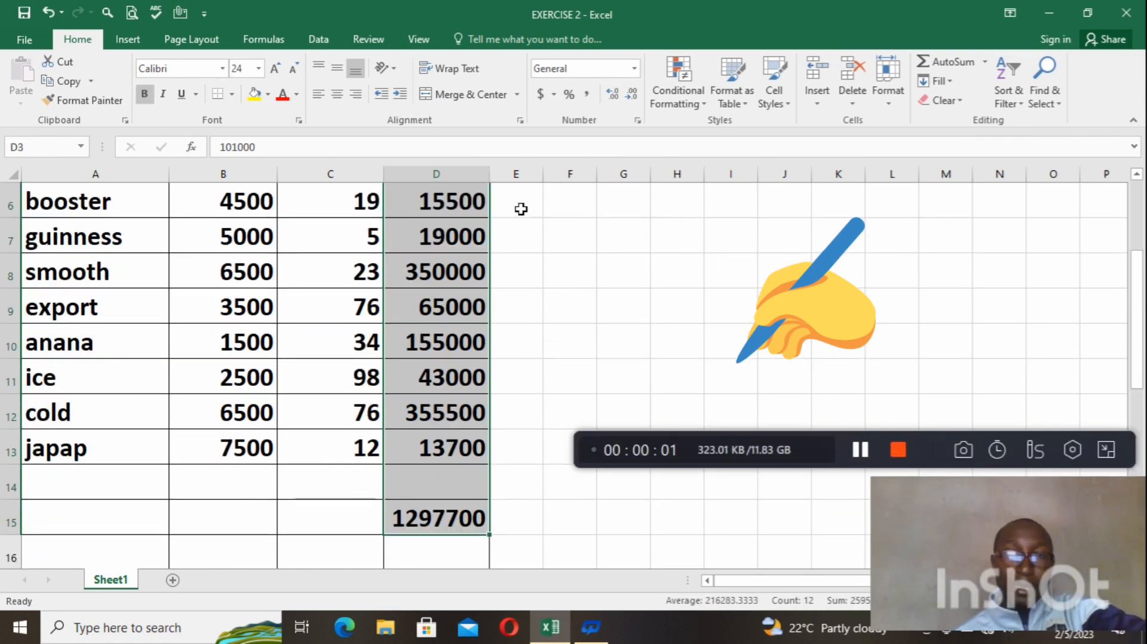
left_click(53, 14)
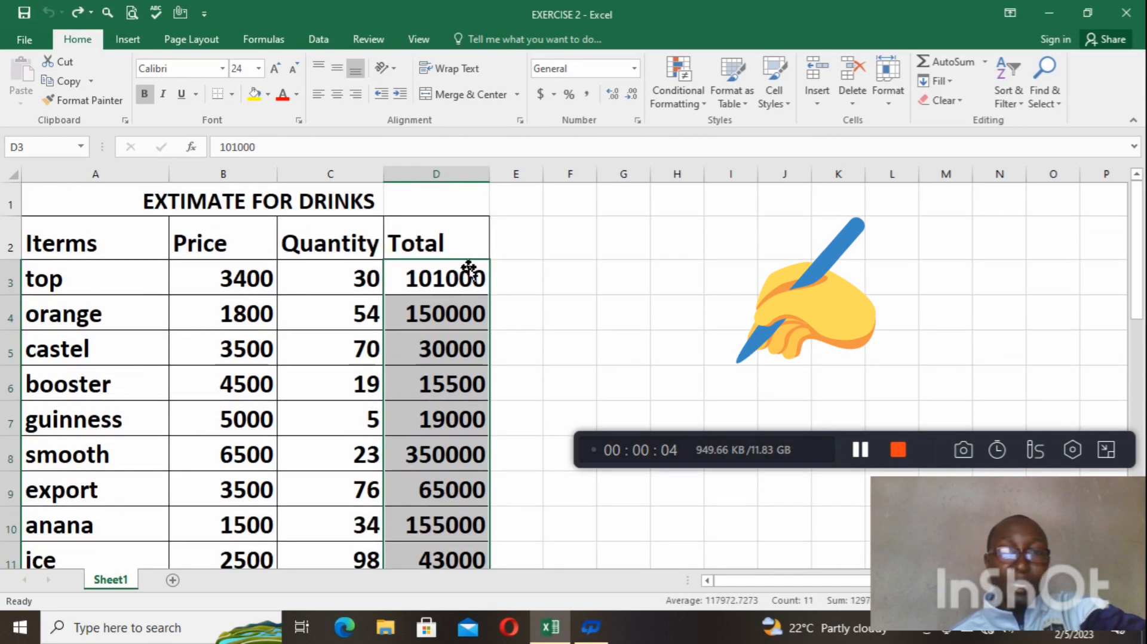
left_click(549, 328)
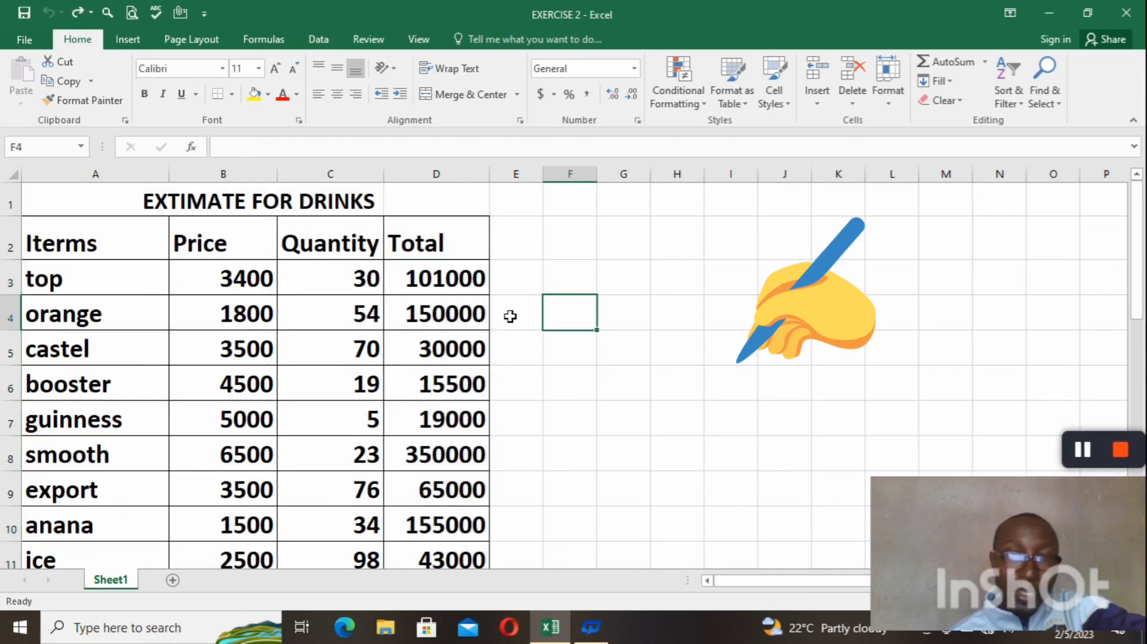
Add up the Total values from the top row through the japap row with AutoSum, placing the sum in D15.
left_click(453, 274)
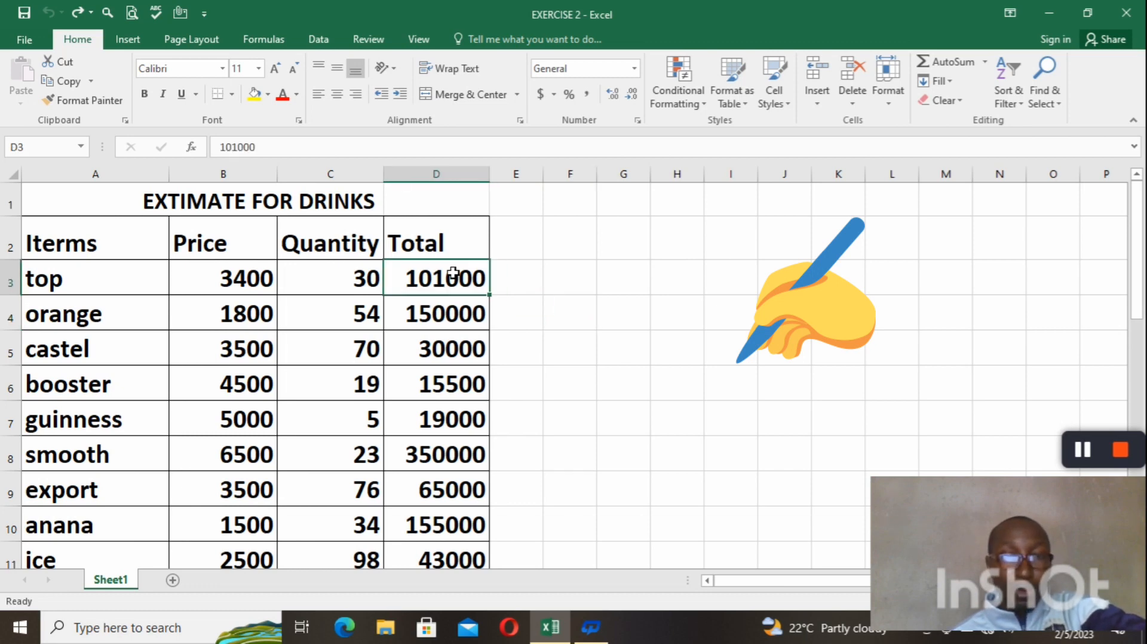
left_click_drag(452, 274, 443, 540)
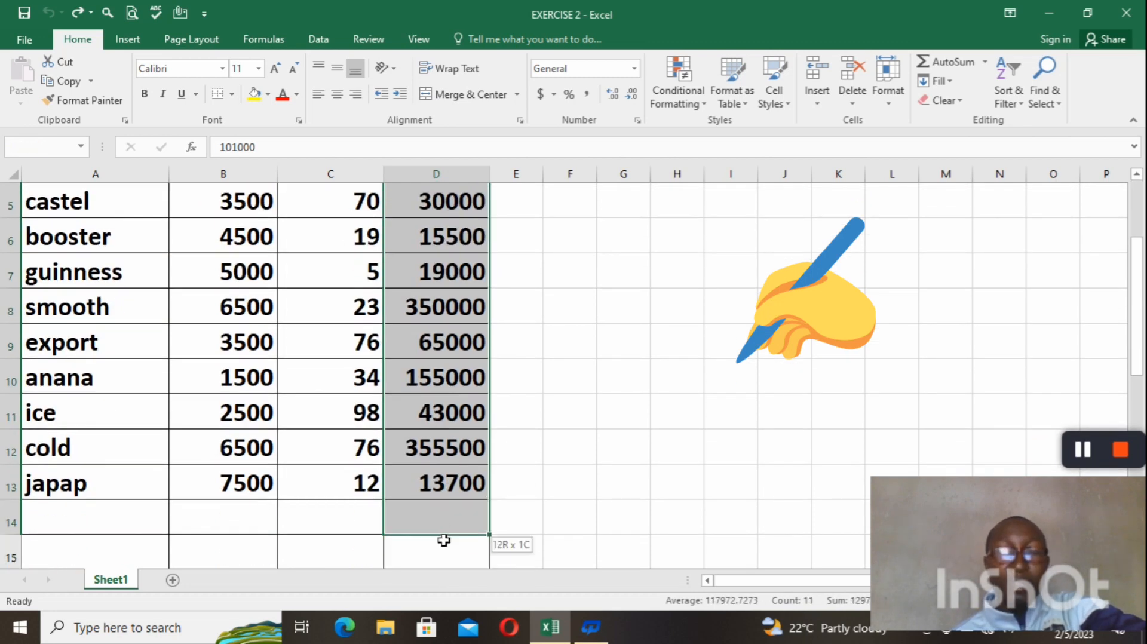
left_click_drag(443, 540, 449, 502)
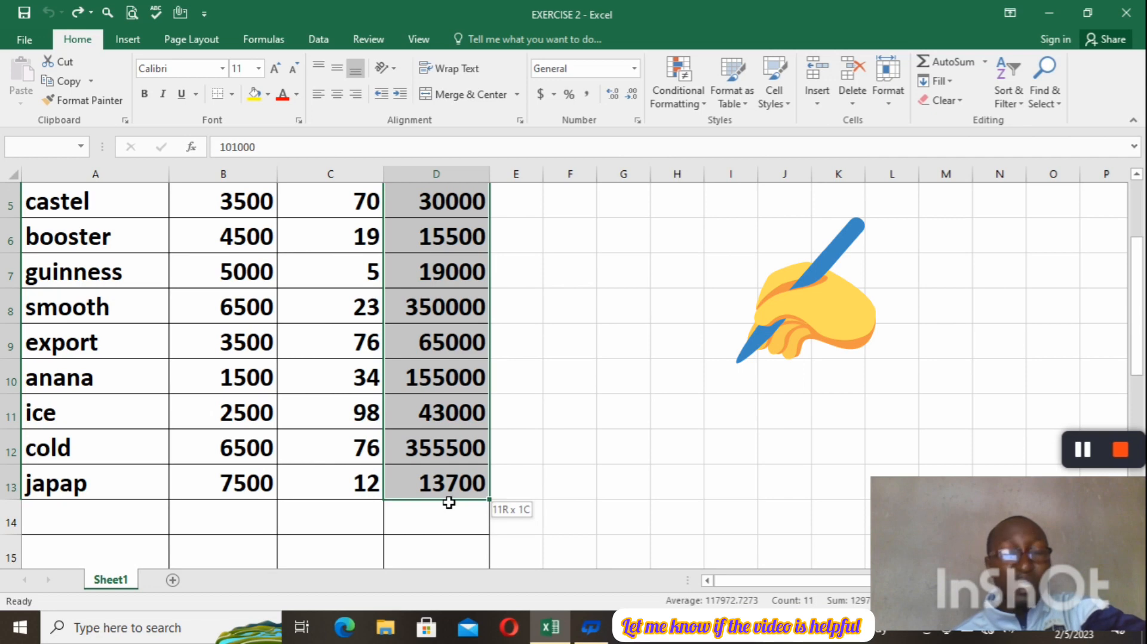
left_click_drag(449, 502, 443, 557)
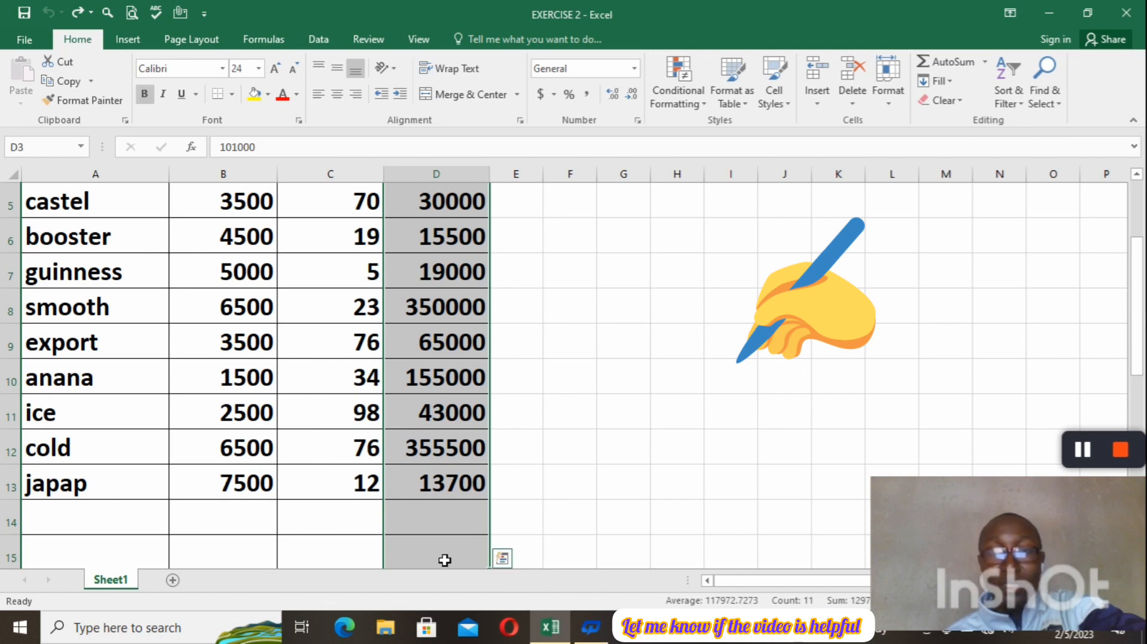
left_click(950, 69)
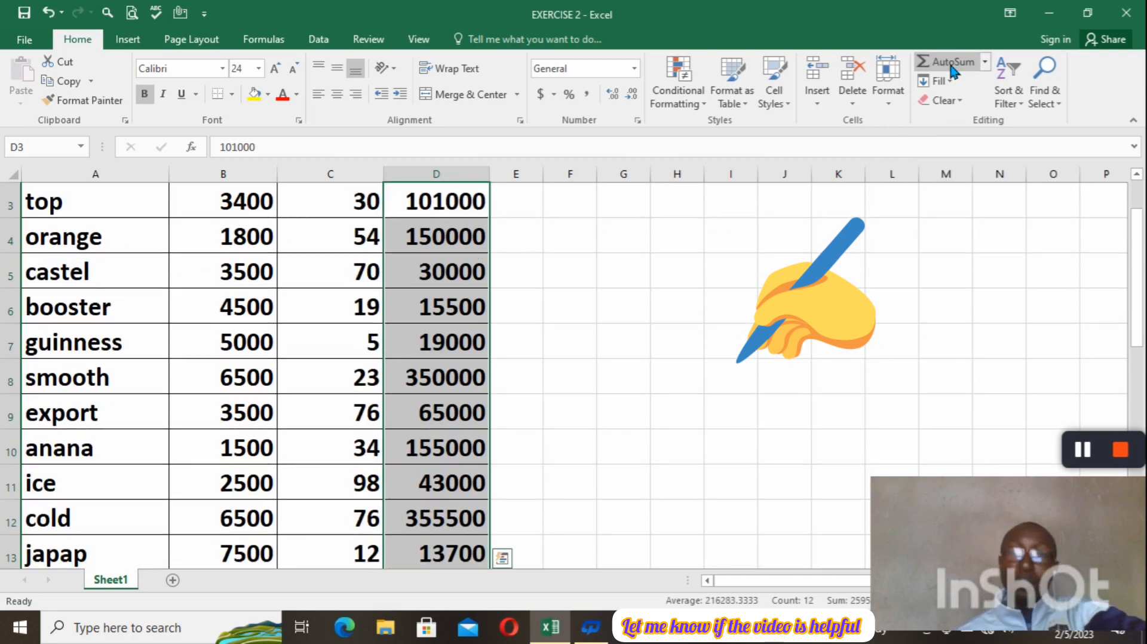
left_click_drag(1142, 235, 1143, 281)
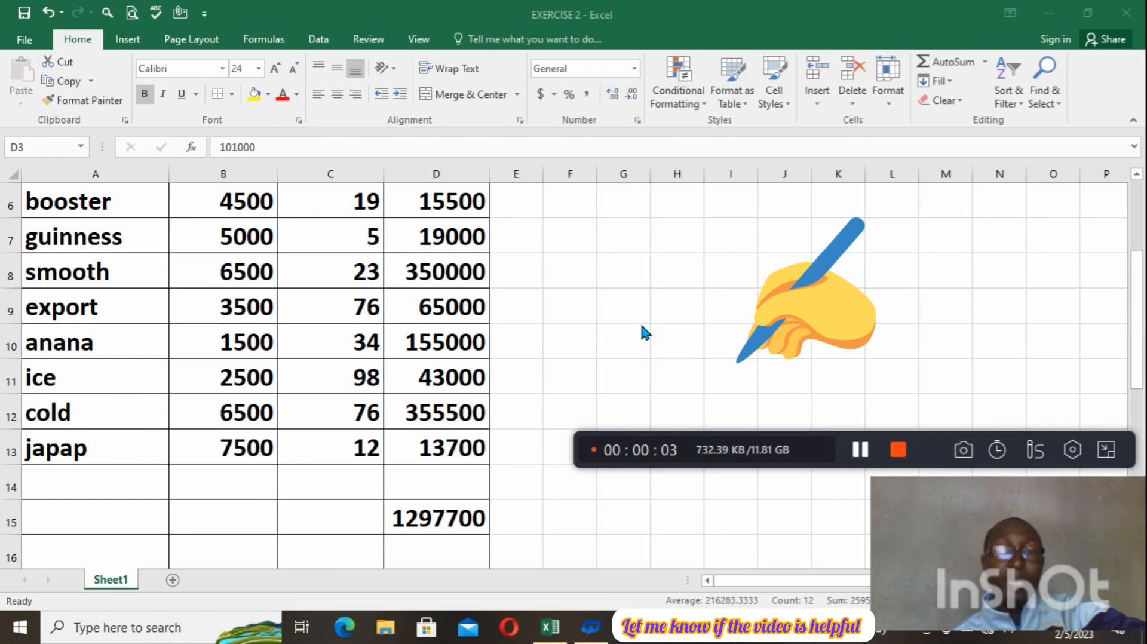
left_click(1140, 347)
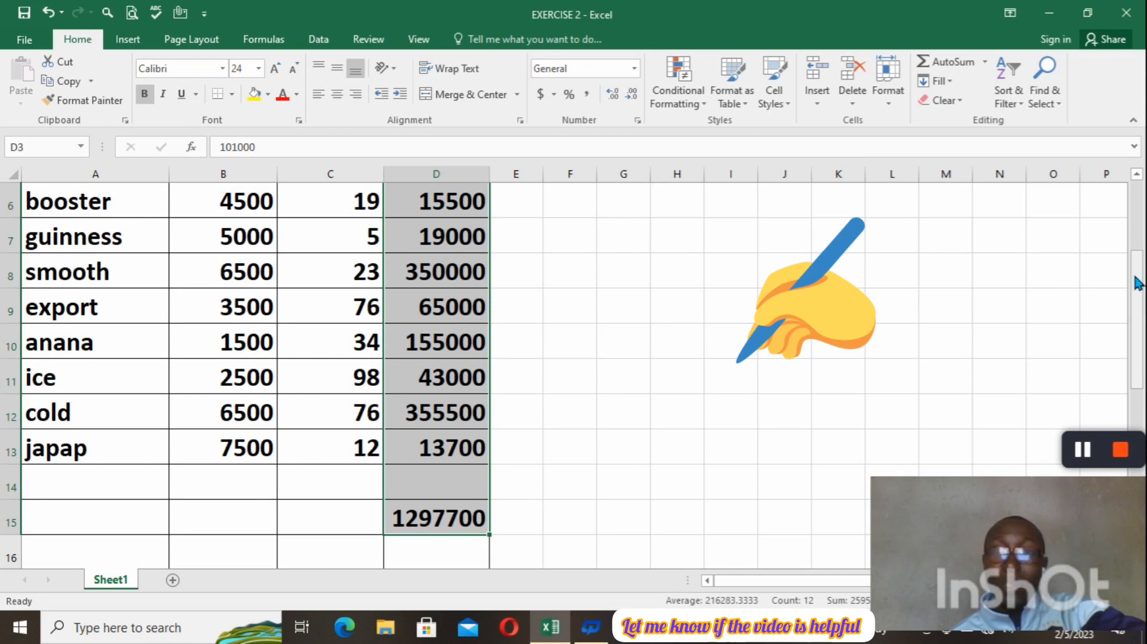
Apply the Accounting number format with two decimal places and the $ symbol to the Total amounts.
left_click_drag(1138, 283, 1137, 209)
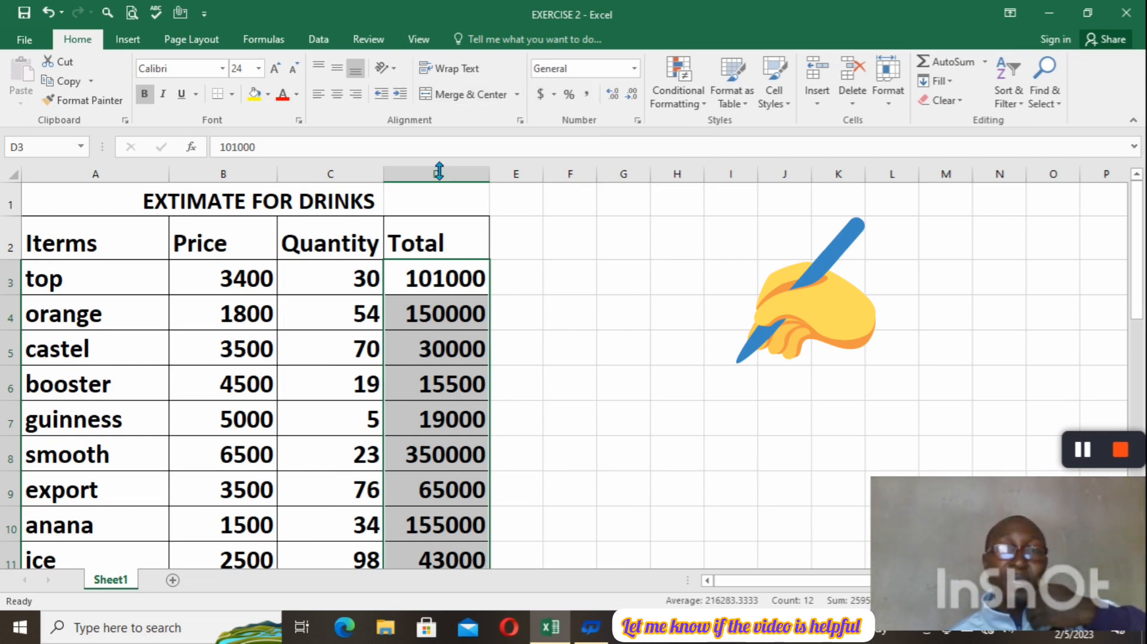
left_click(554, 97)
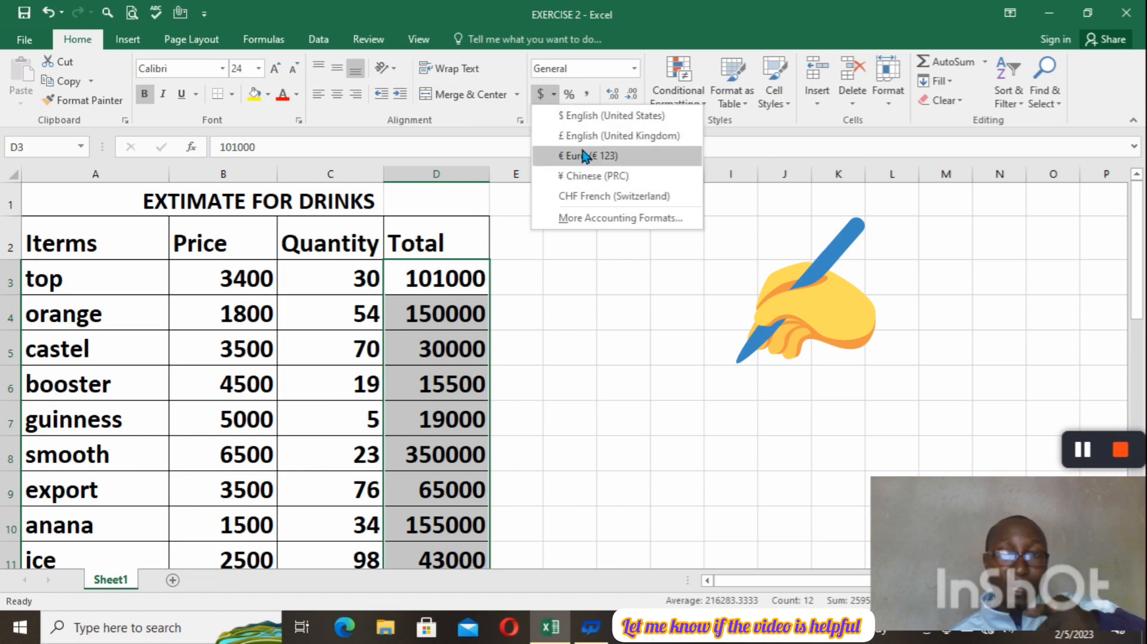
left_click(620, 221)
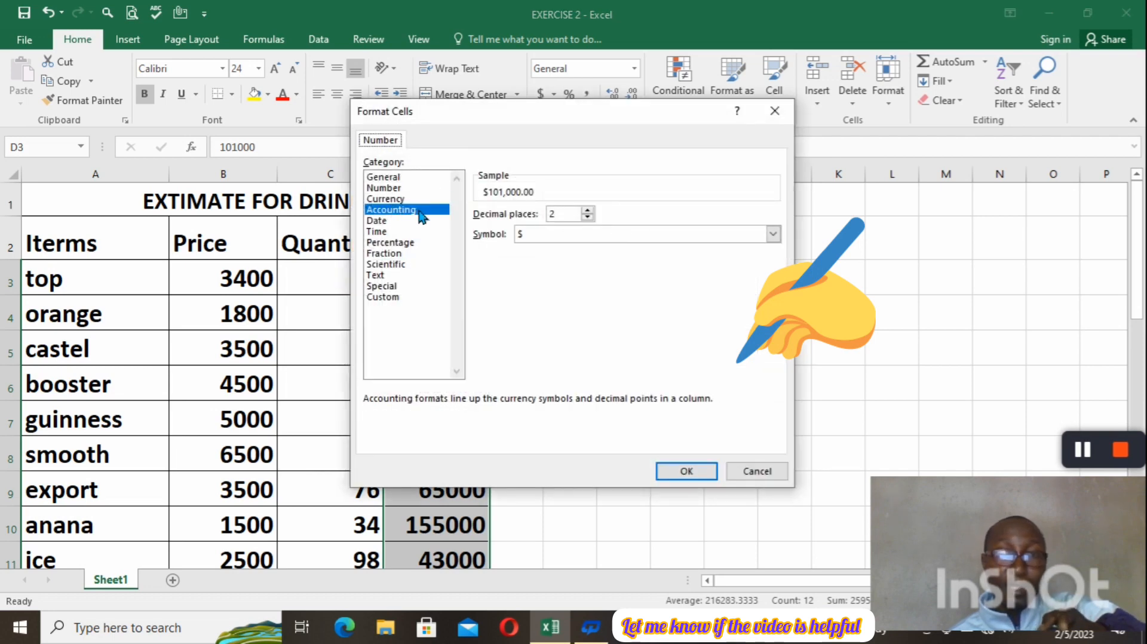
left_click(712, 472)
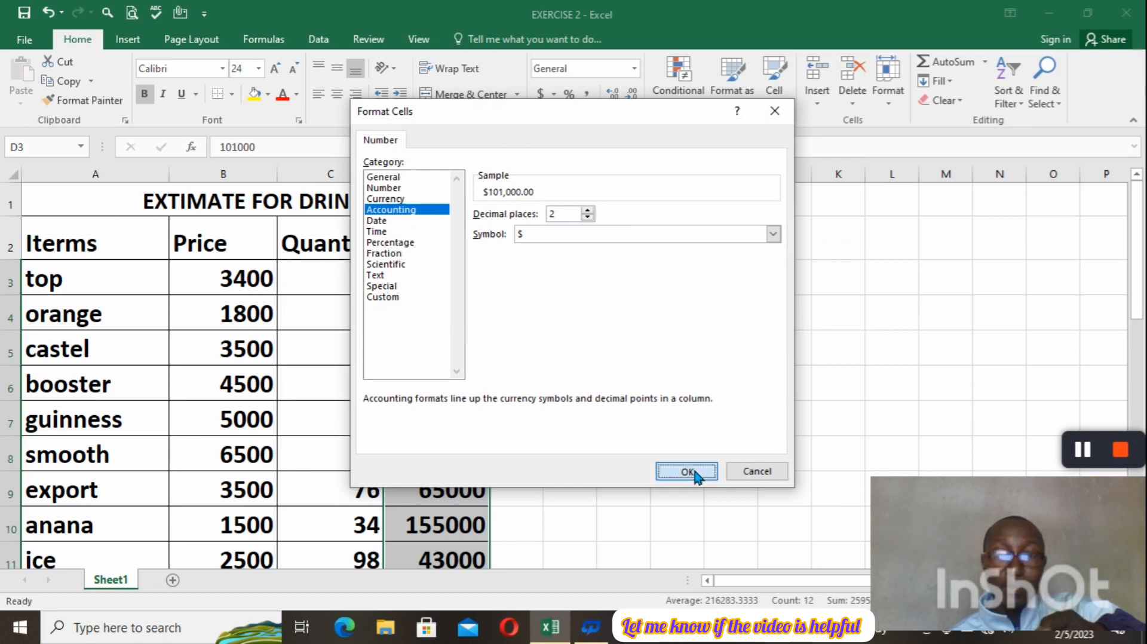
Switch the Total amounts to the Euro accounting format and widen column D enough to display them in full.
left_click(554, 96)
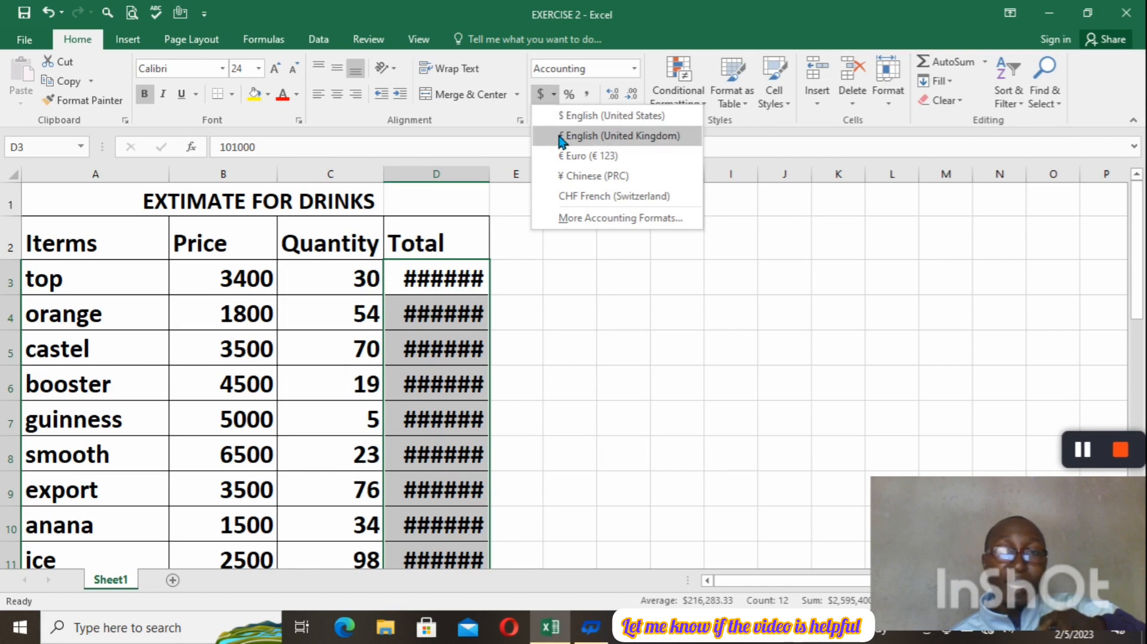
left_click(581, 157)
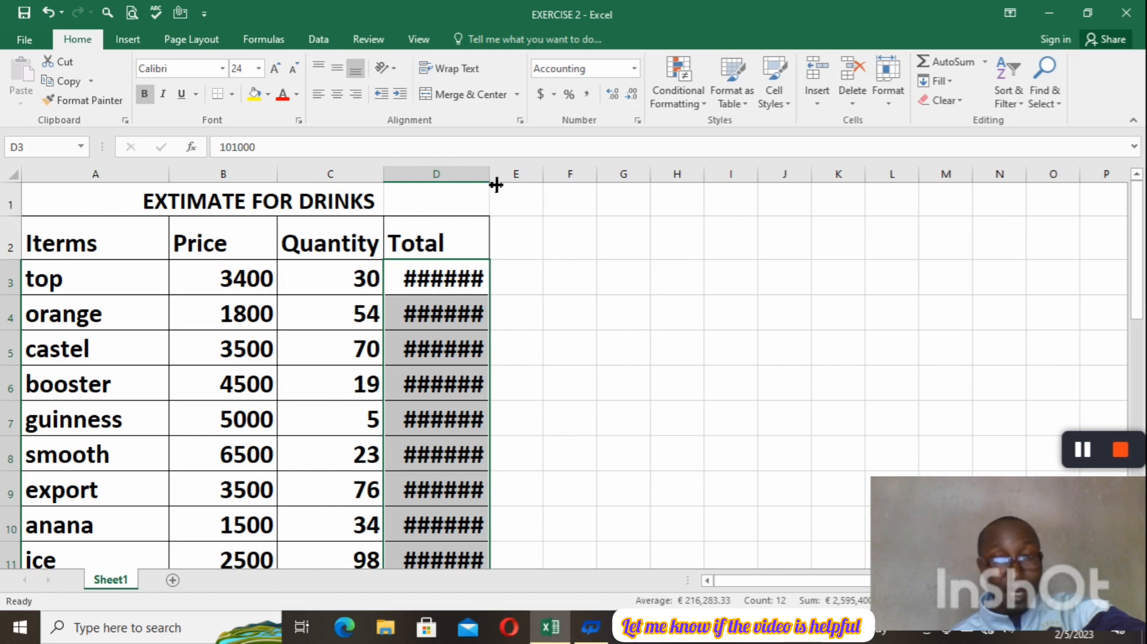
mouse_move(495, 188)
left_mouse_down()
mouse_move(533, 187)
mouse_move(504, 180)
left_mouse_up()
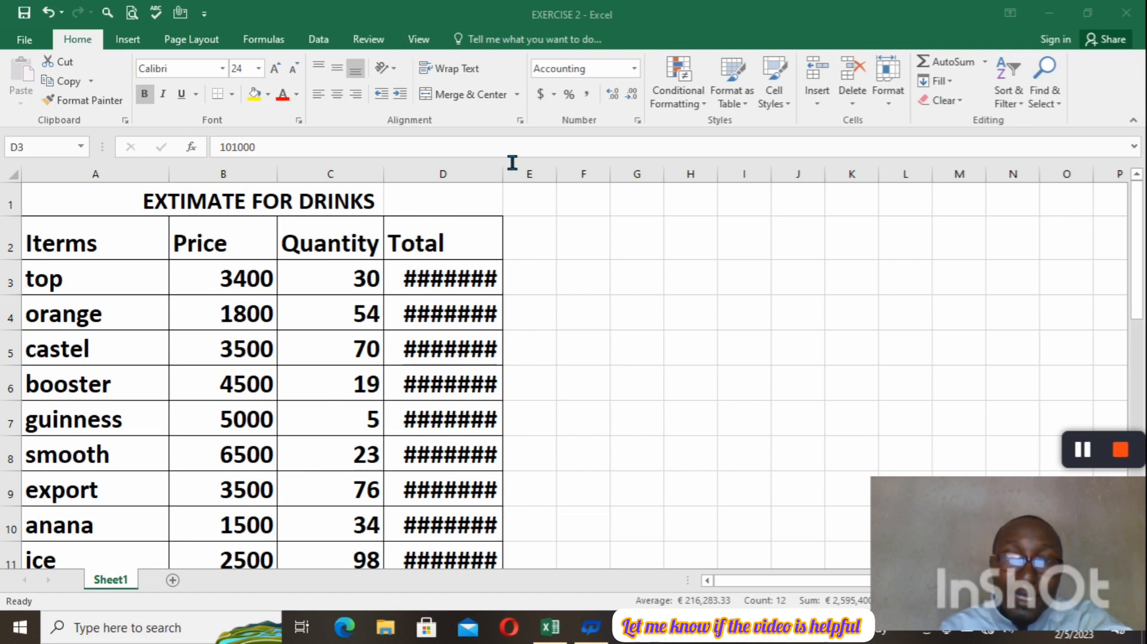
key("ctrl+shift+Down")
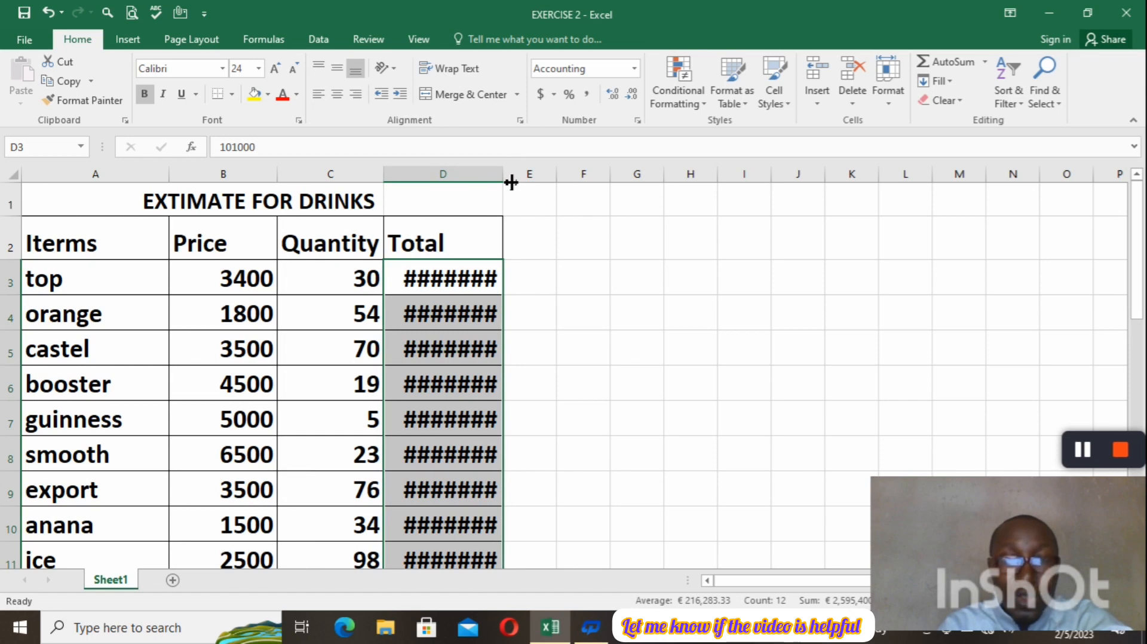
left_click_drag(510, 183, 575, 182)
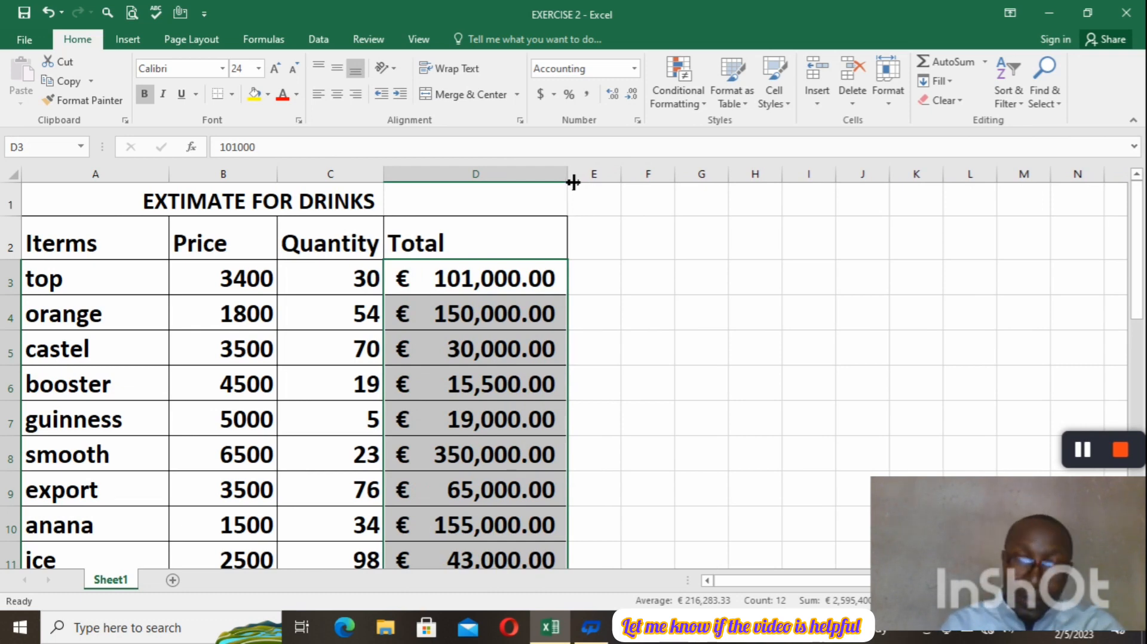
left_click_drag(574, 182, 506, 185)
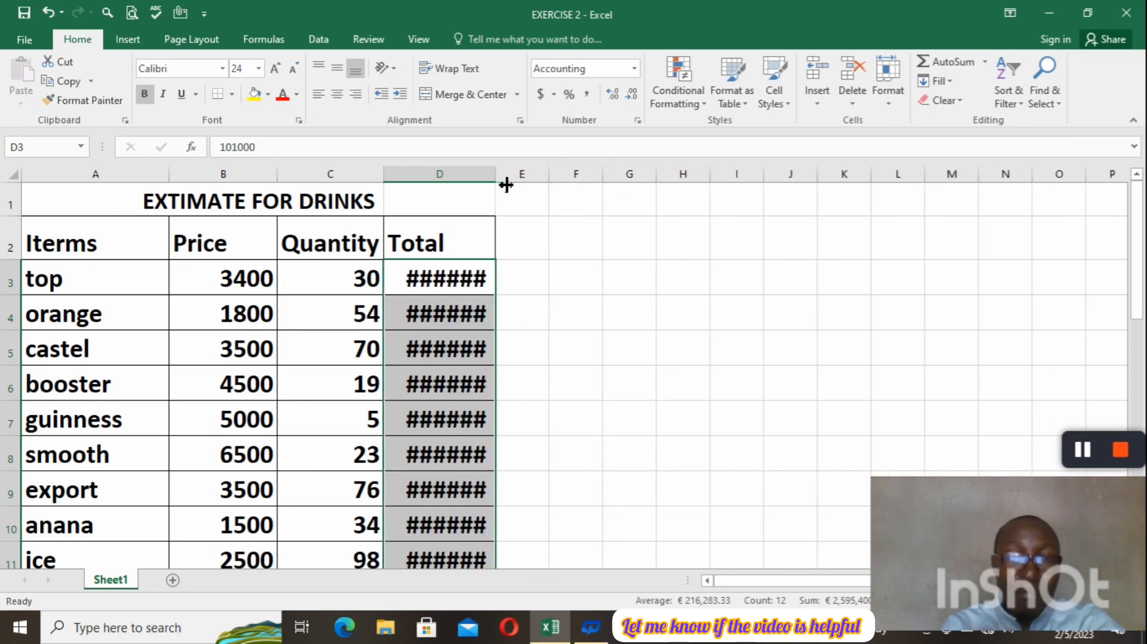
left_click_drag(506, 185, 570, 185)
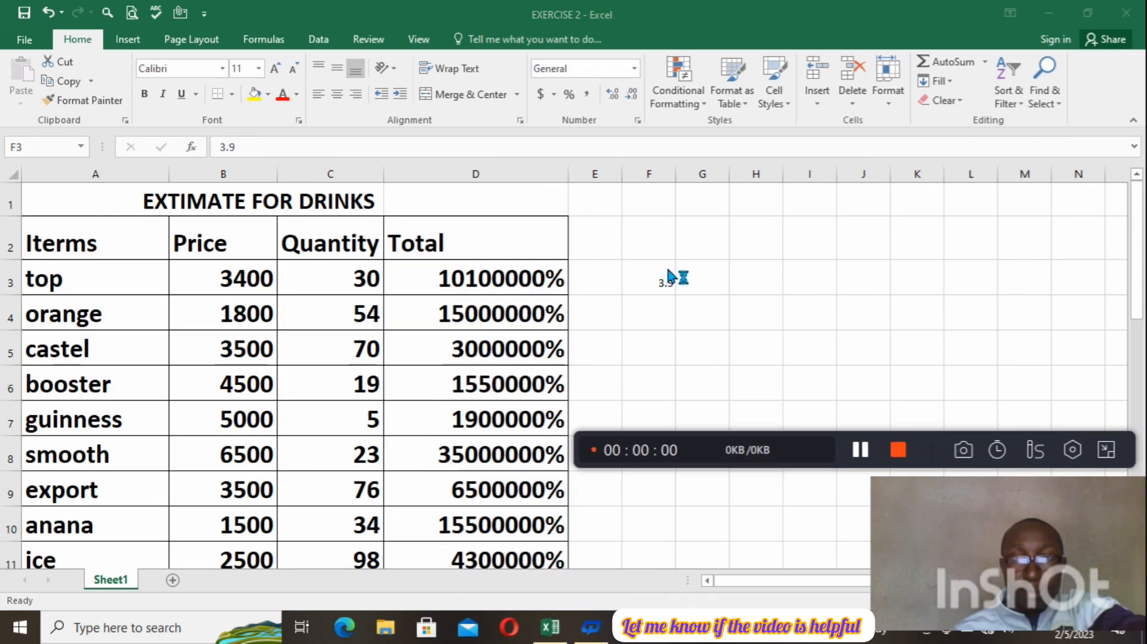
Clear the value in cell F3 and set the price of the top item in B3 to 3.90.
left_click(661, 276)
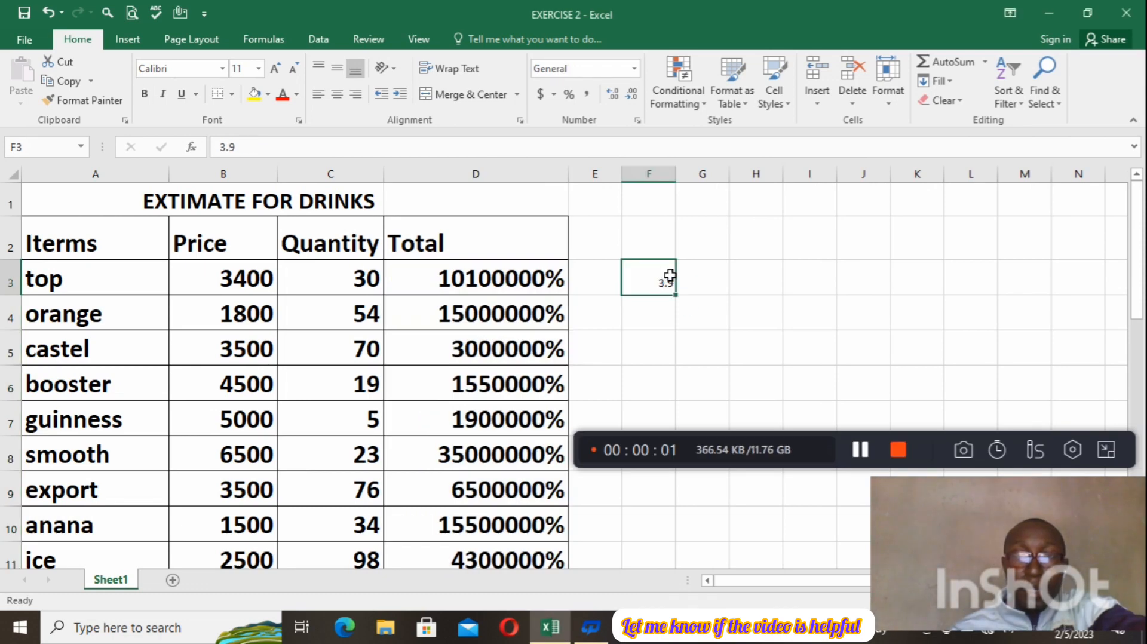
key("BackSpace")
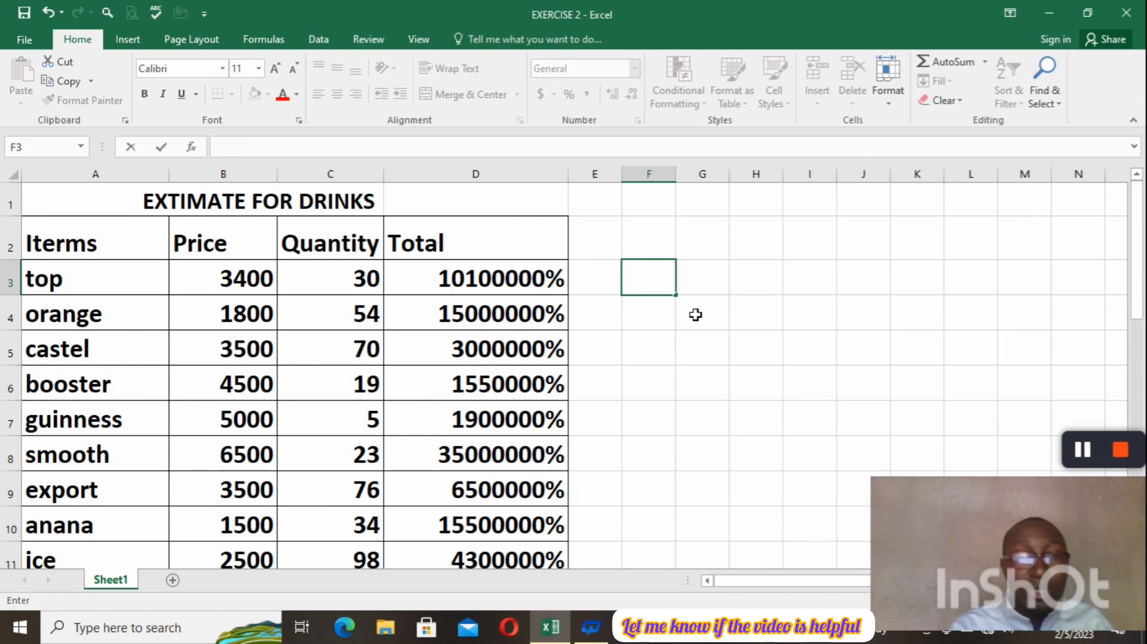
left_click(266, 286)
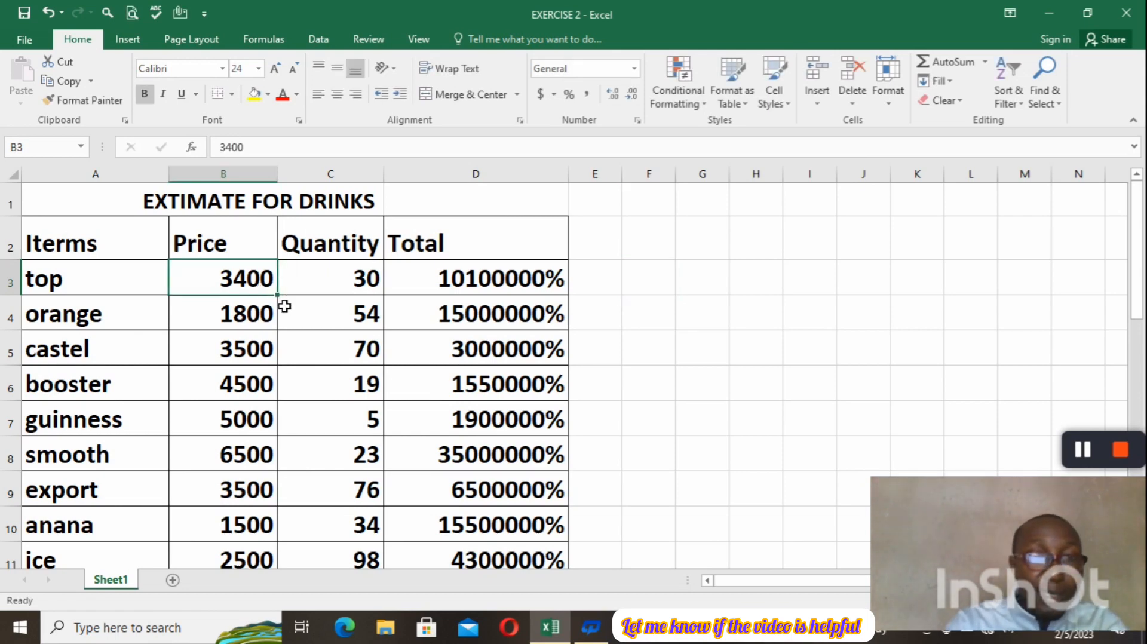
key("BackSpace")
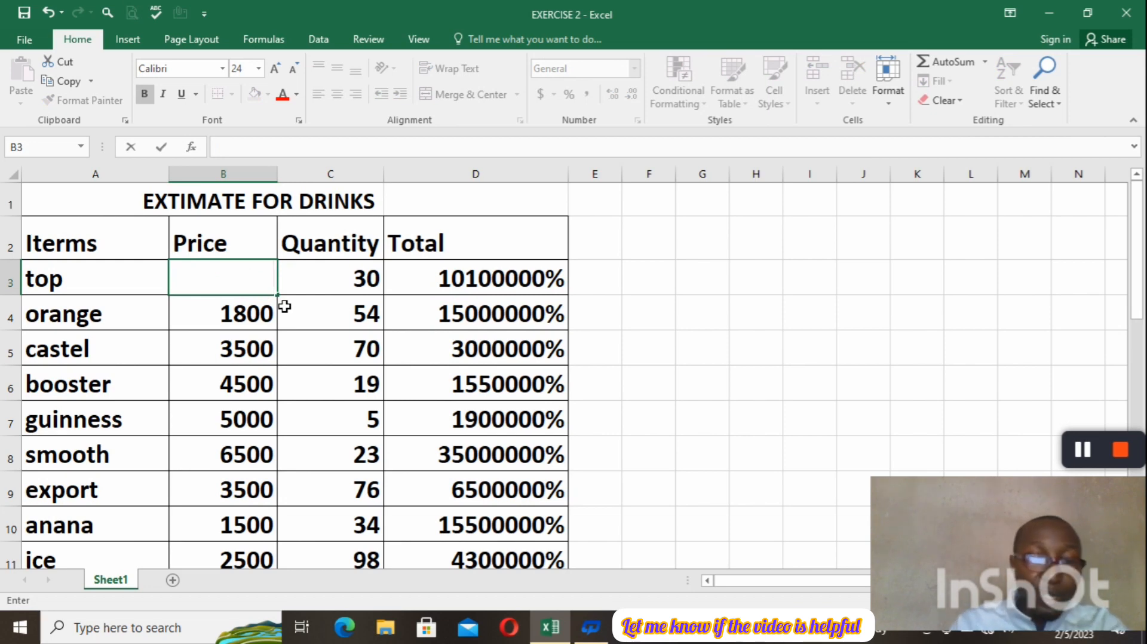
type("3")
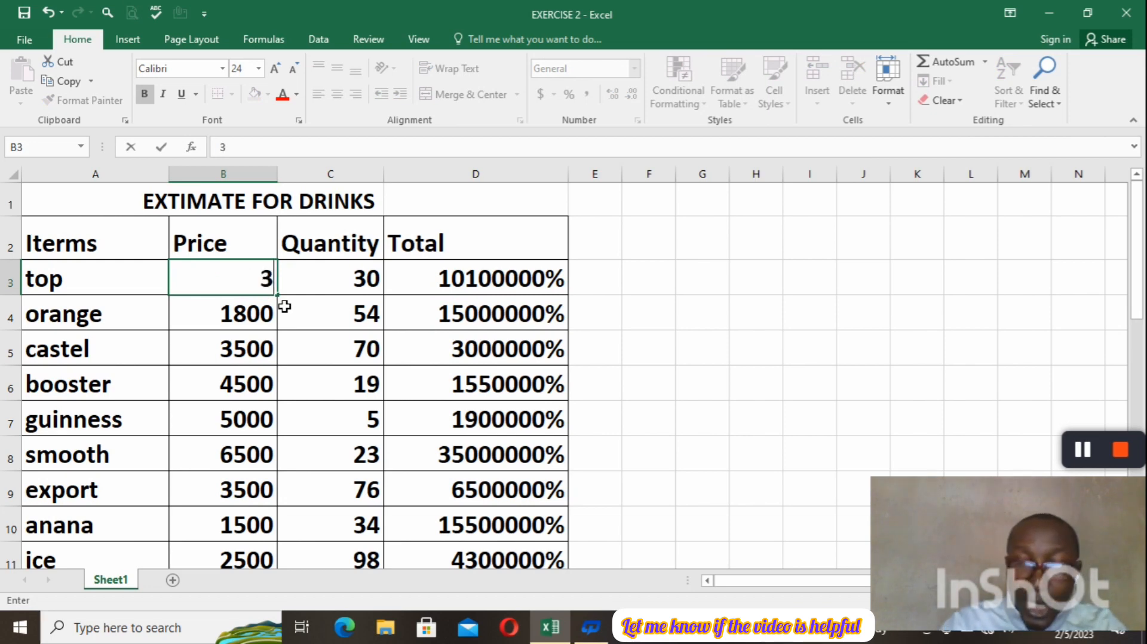
type(".")
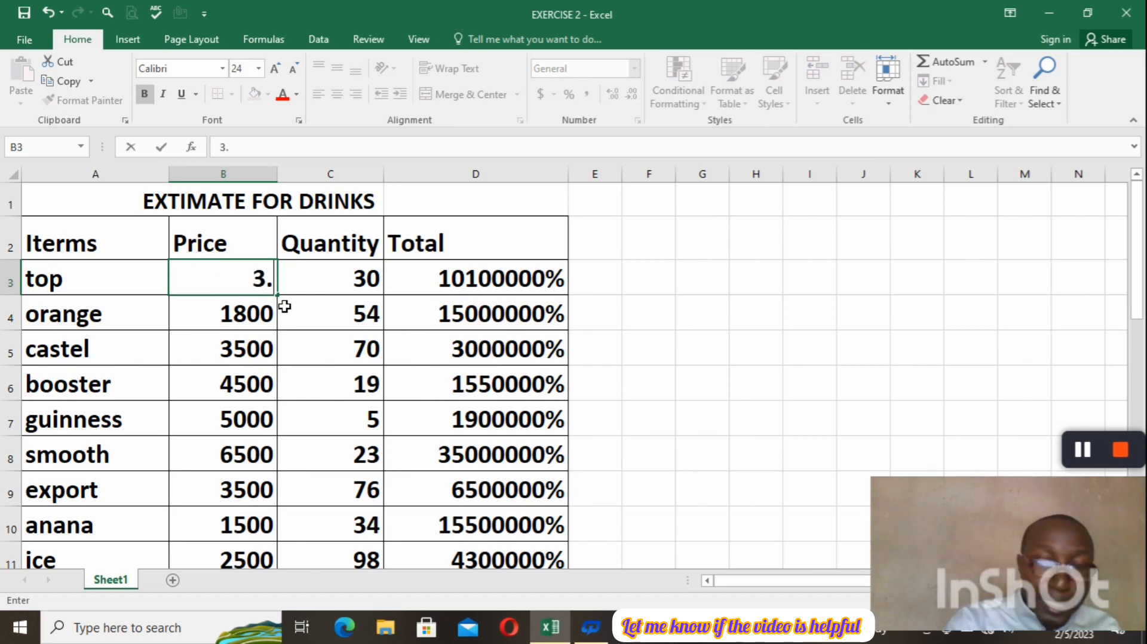
type("90")
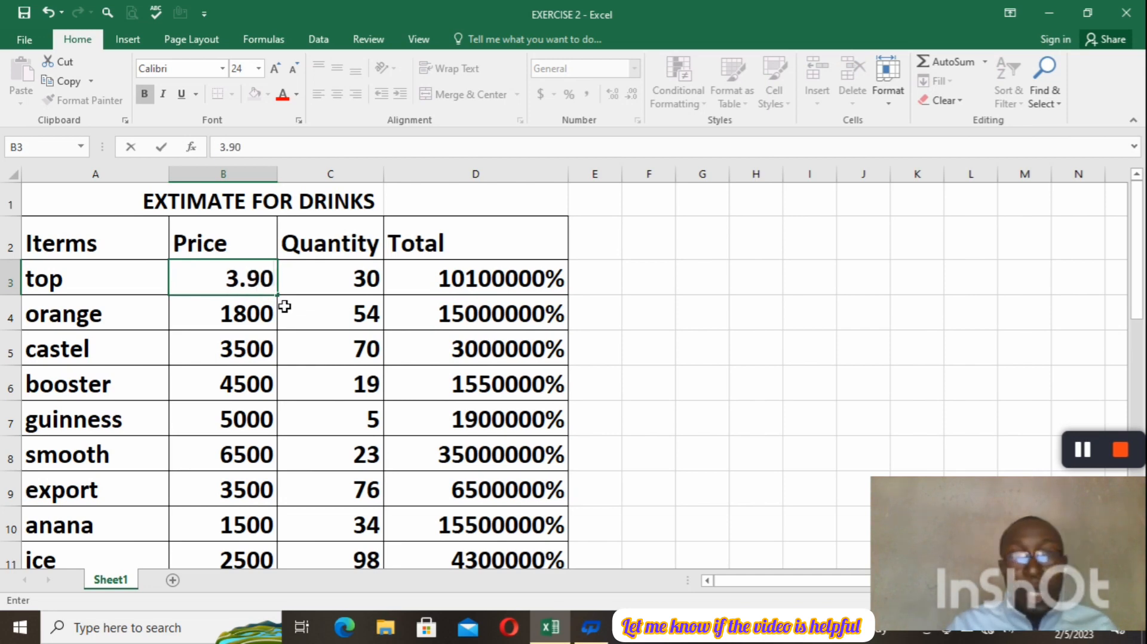
left_click(284, 307)
key("Return")
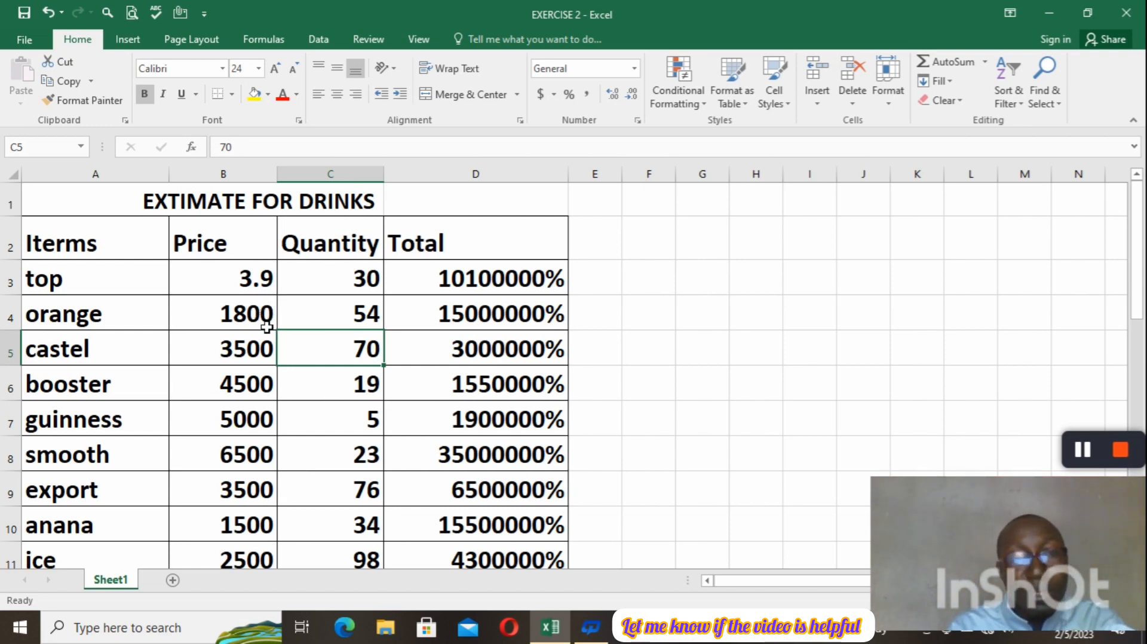
Set the price of the orange item in B4 to 140.10.
left_click(267, 328)
key("BackSpace")
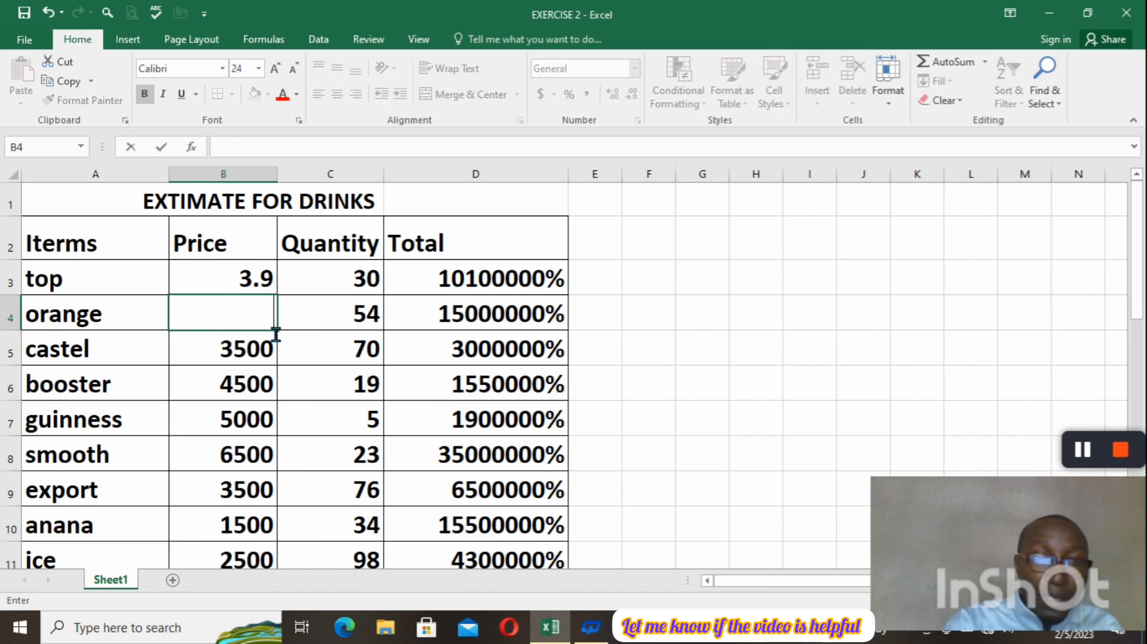
type("1")
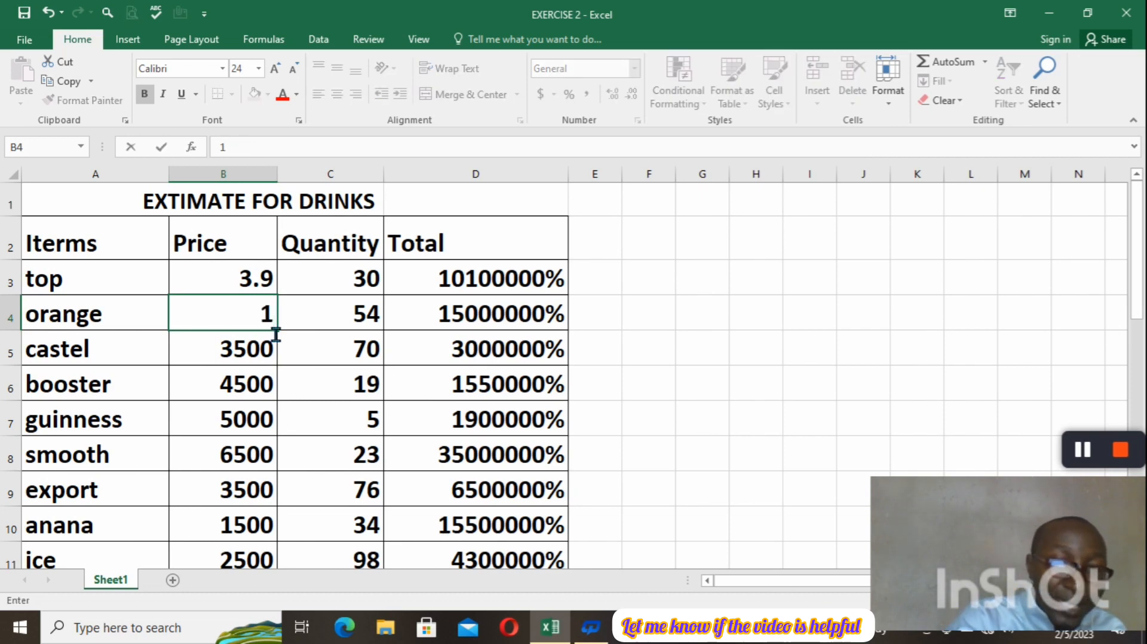
type("40.")
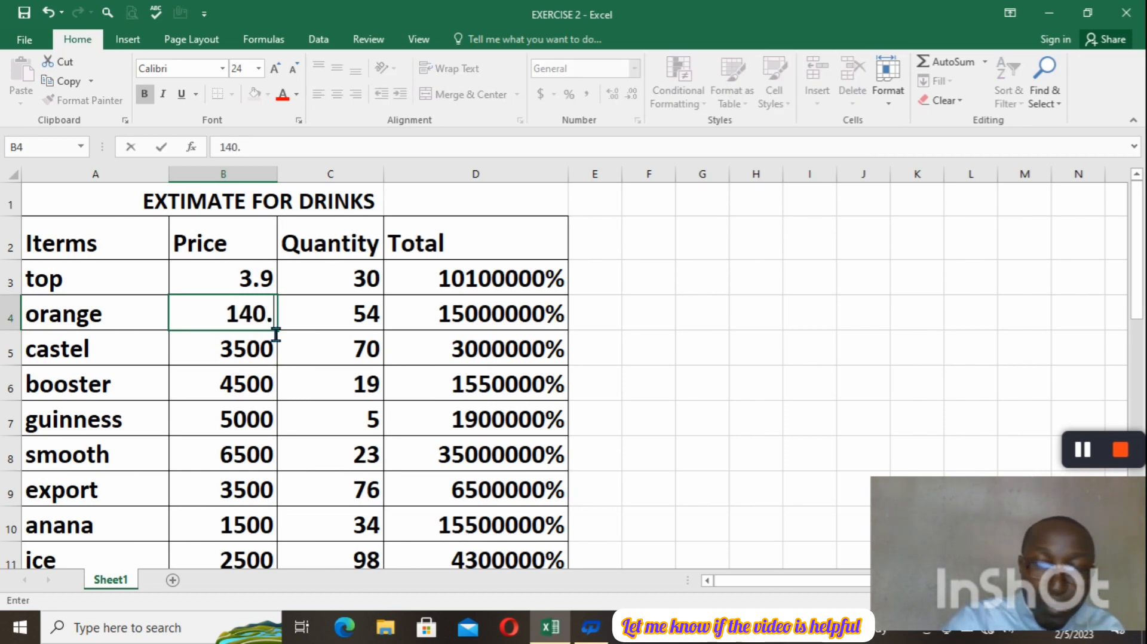
type("10")
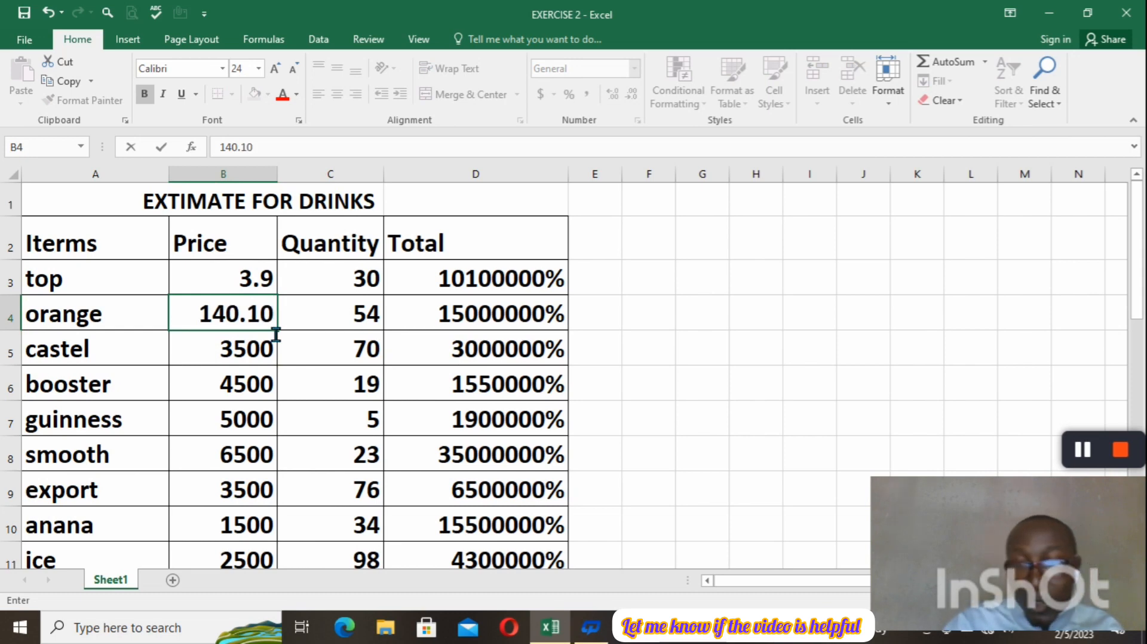
key("Return")
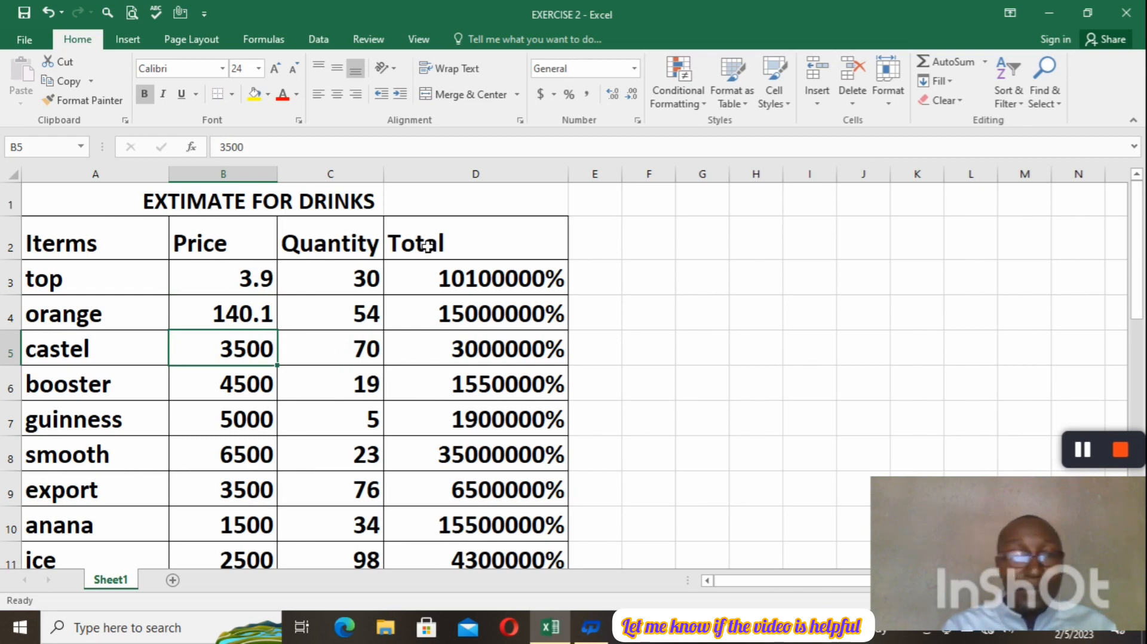
left_click(262, 288)
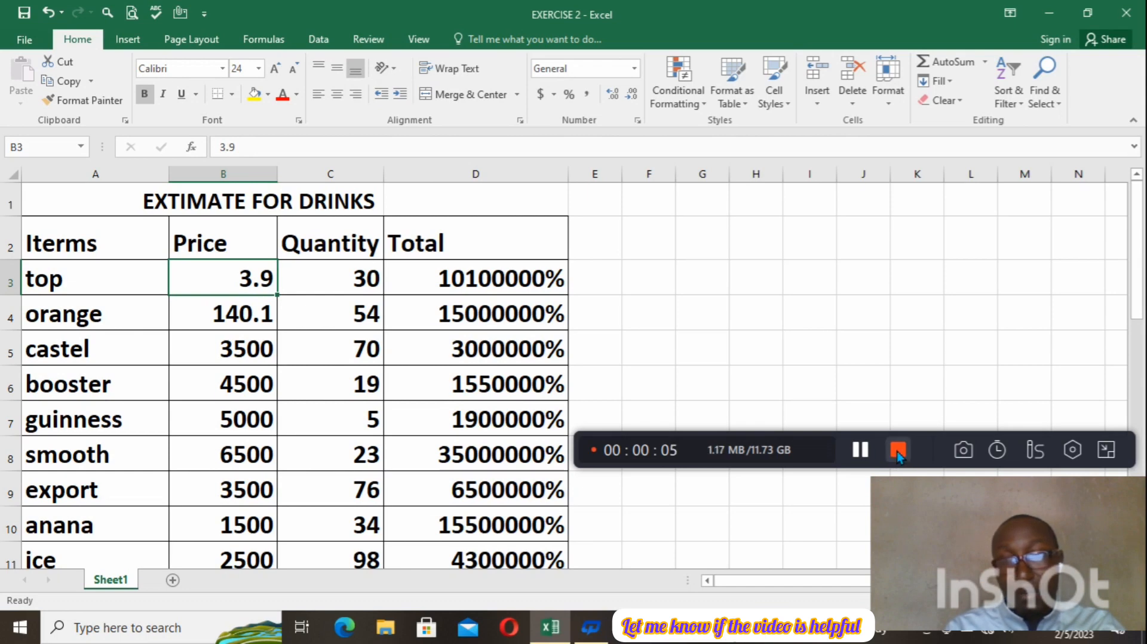
left_click(897, 450)
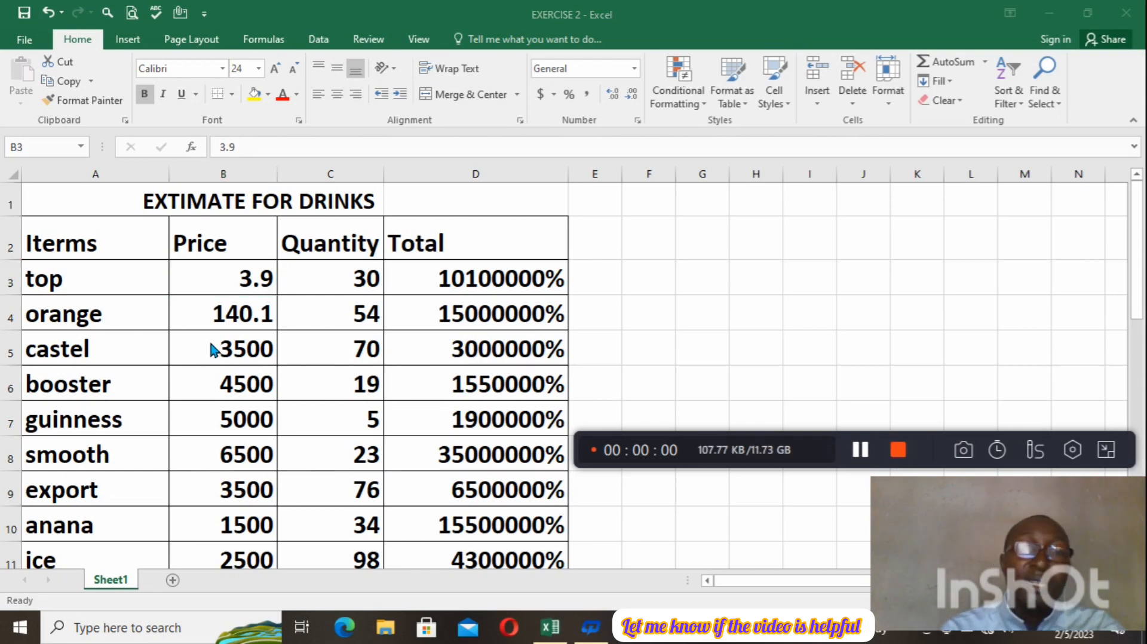
Replace the castel price in B5 with the formula entry =6700.
left_click(244, 361)
key("BackSpace")
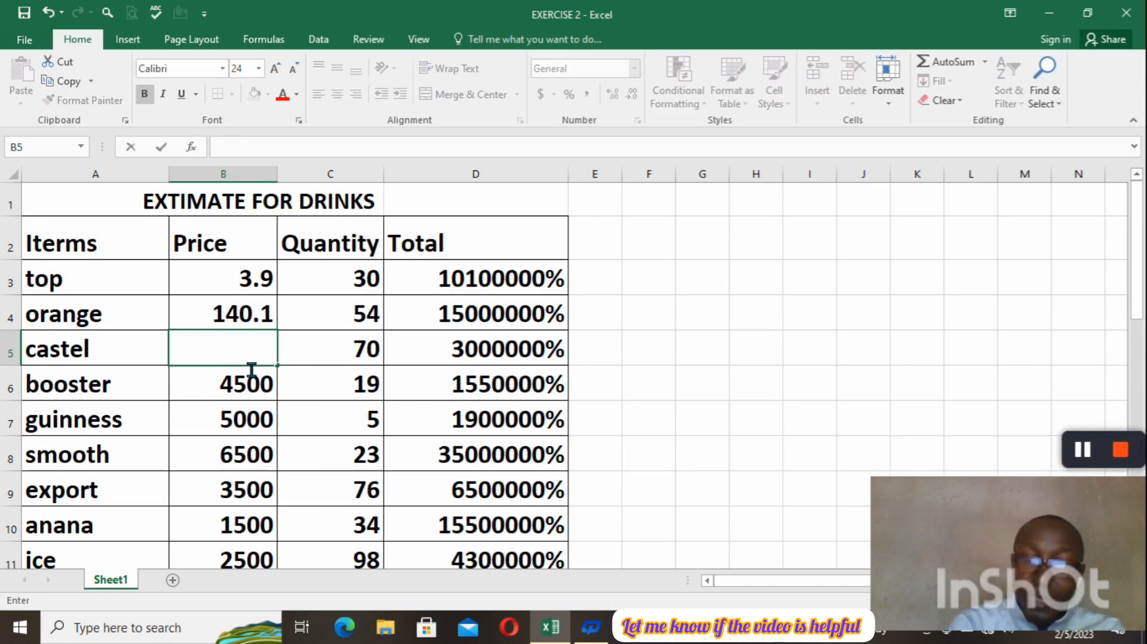
type("=")
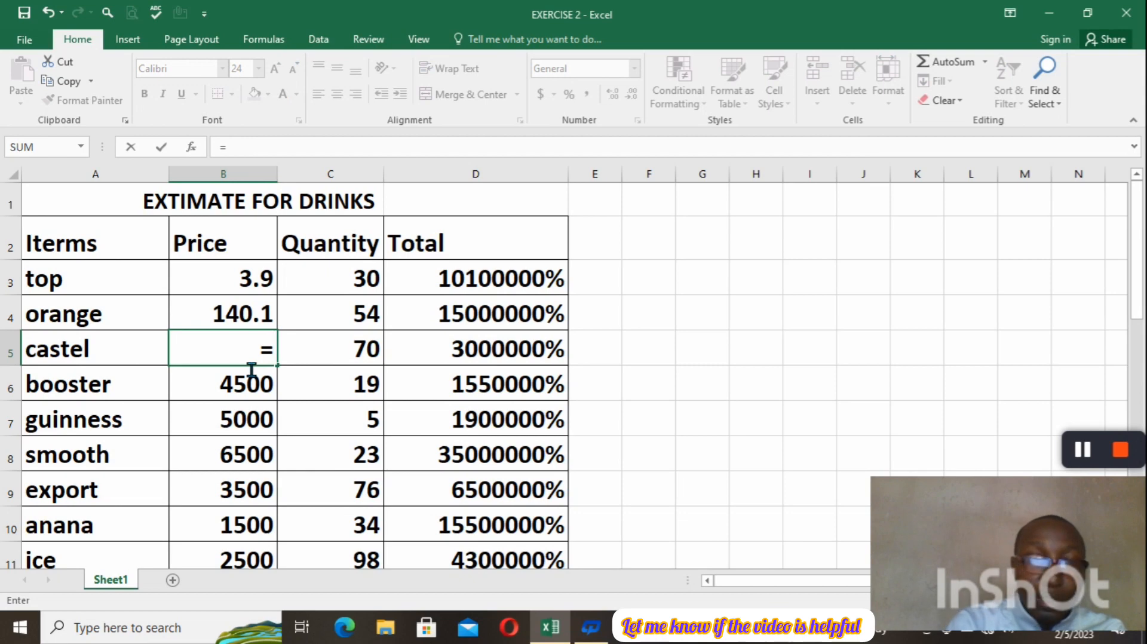
type("67")
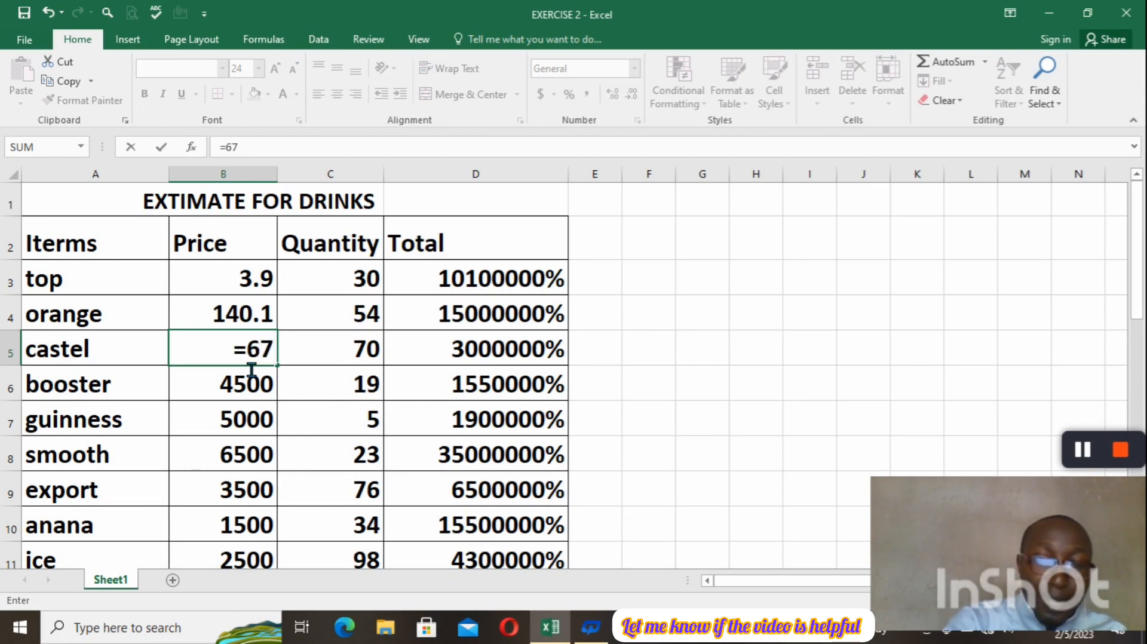
type("00")
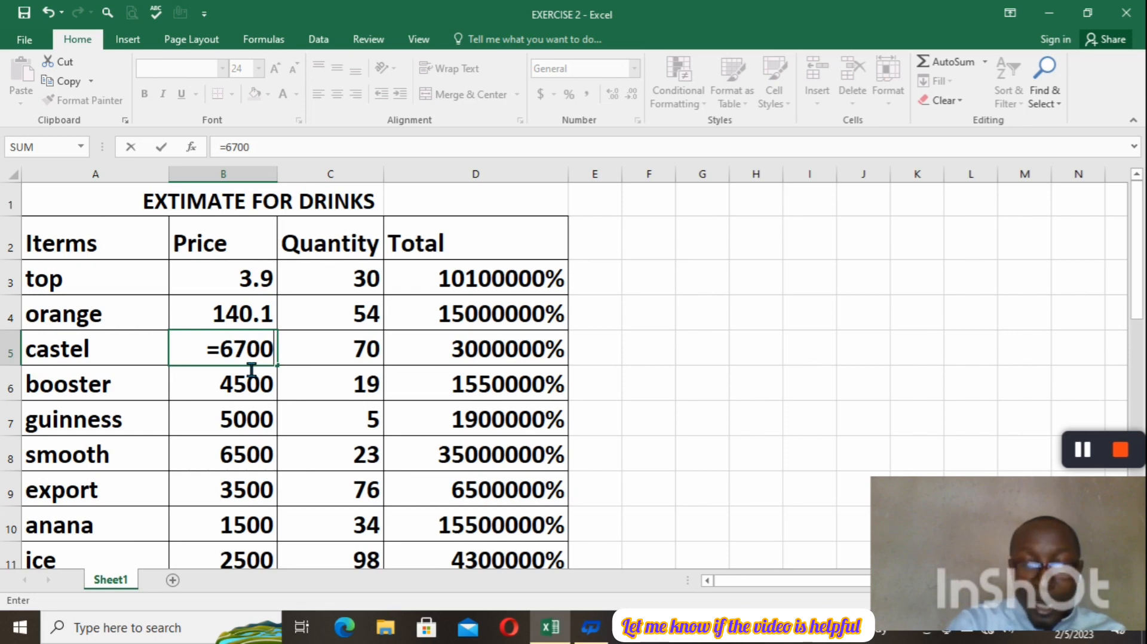
key("Return")
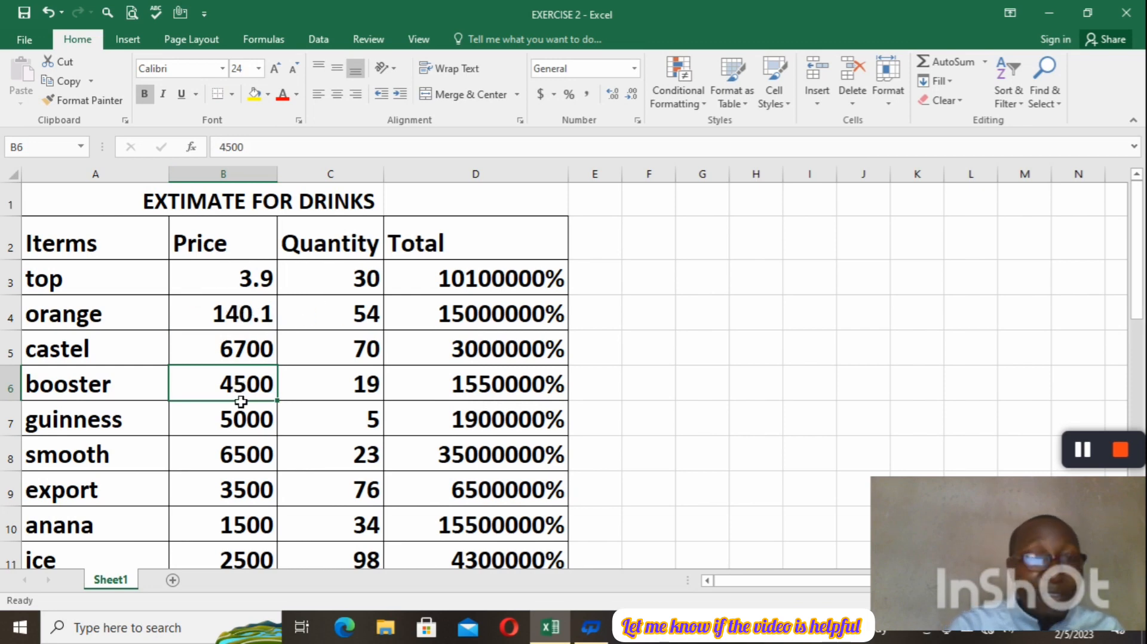
Replace the booster price in B6 with the entry +700, starting with a plus sign instead of an equals sign.
key("BackSpace")
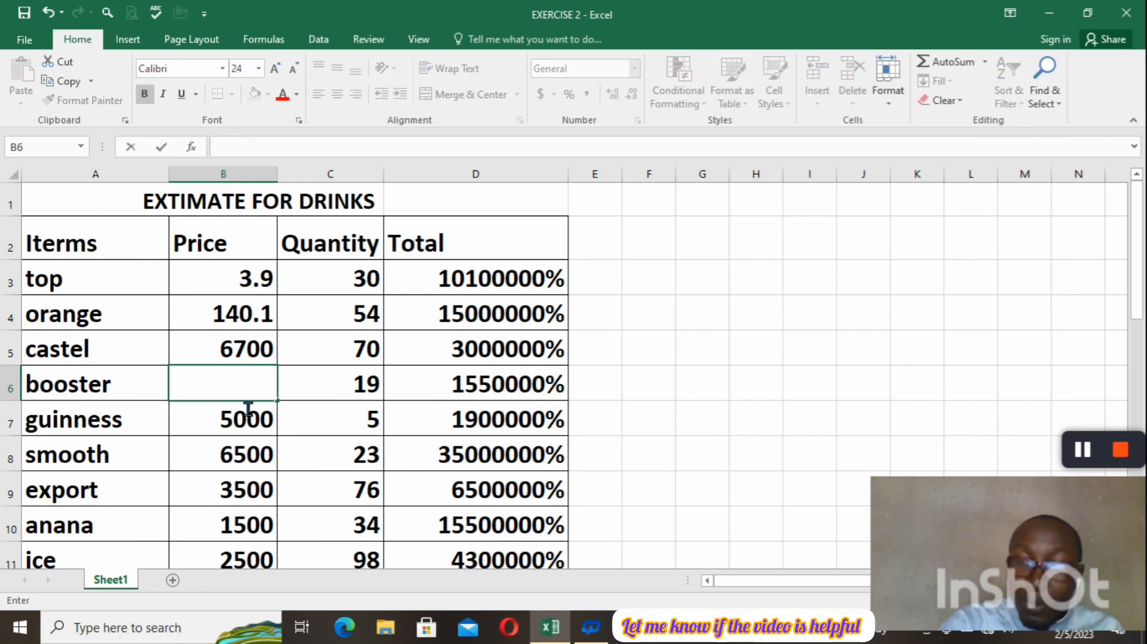
type("=")
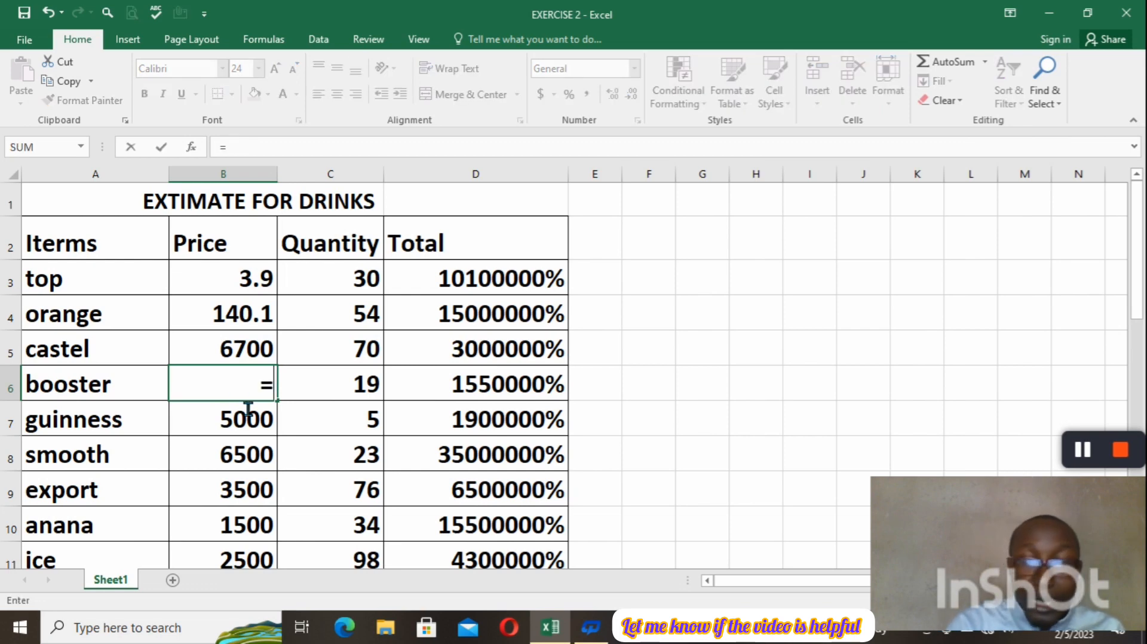
key("BackSpace")
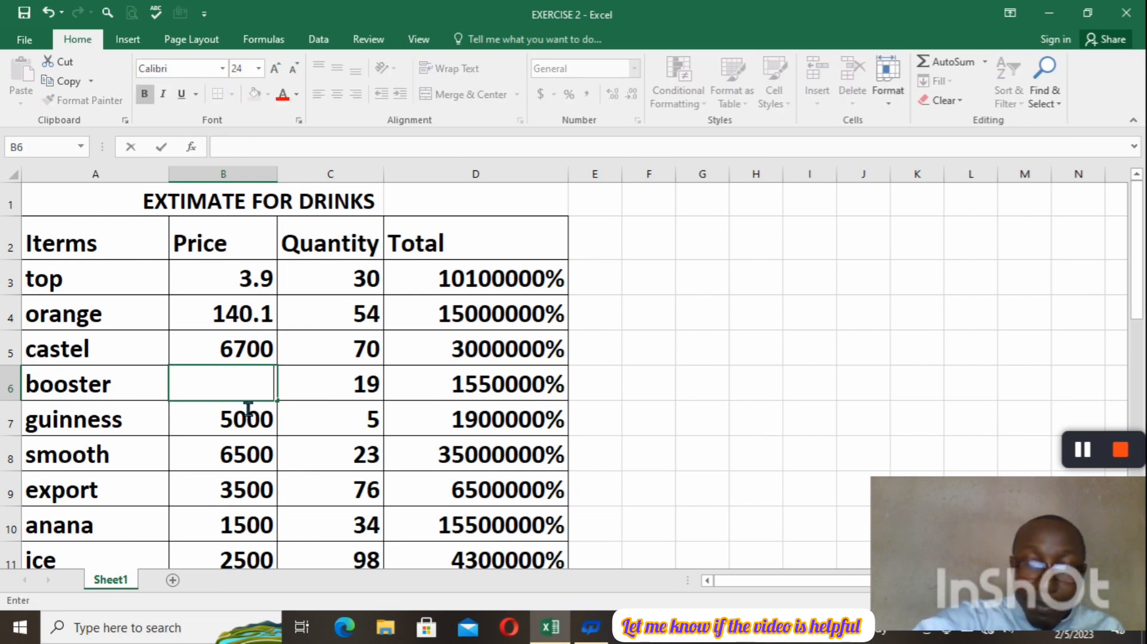
type("=")
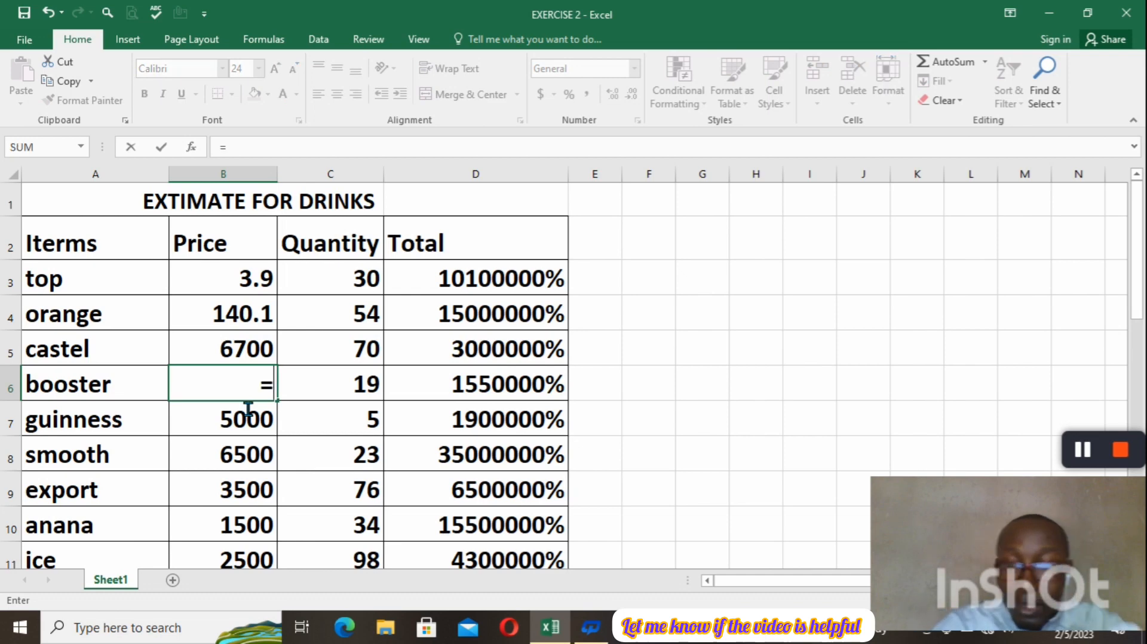
key("BackSpace")
type("+")
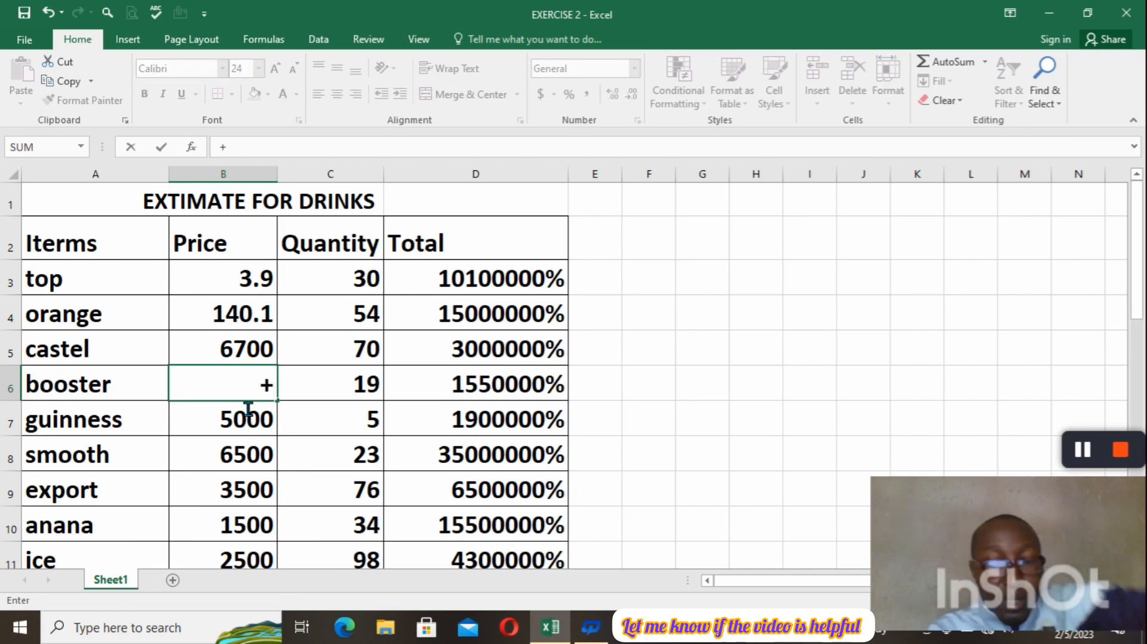
type("700")
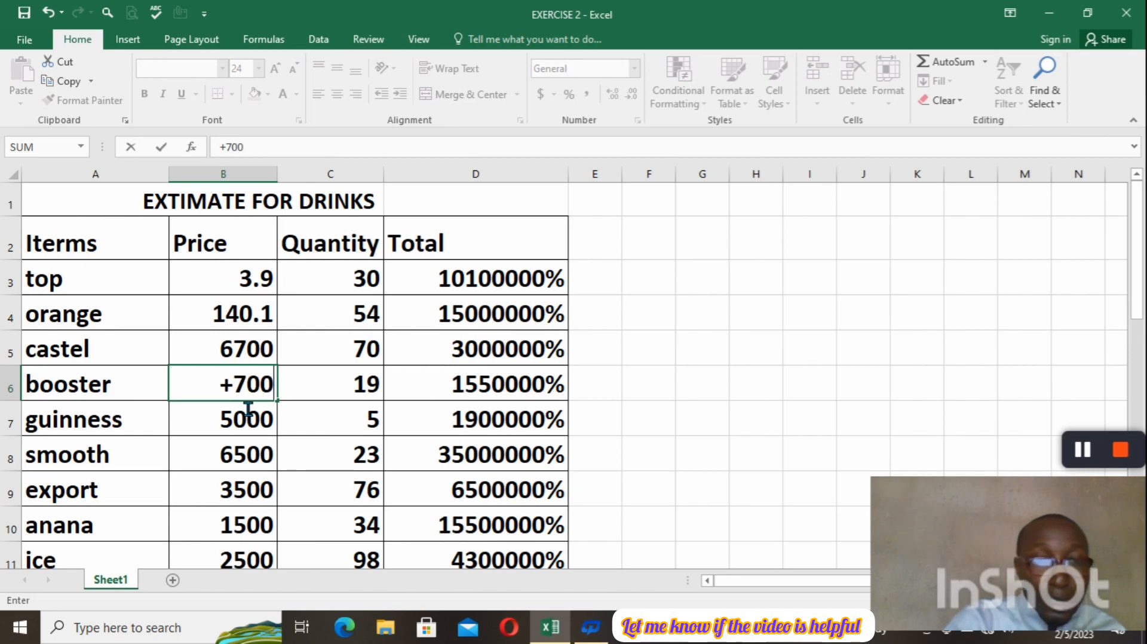
key("Return")
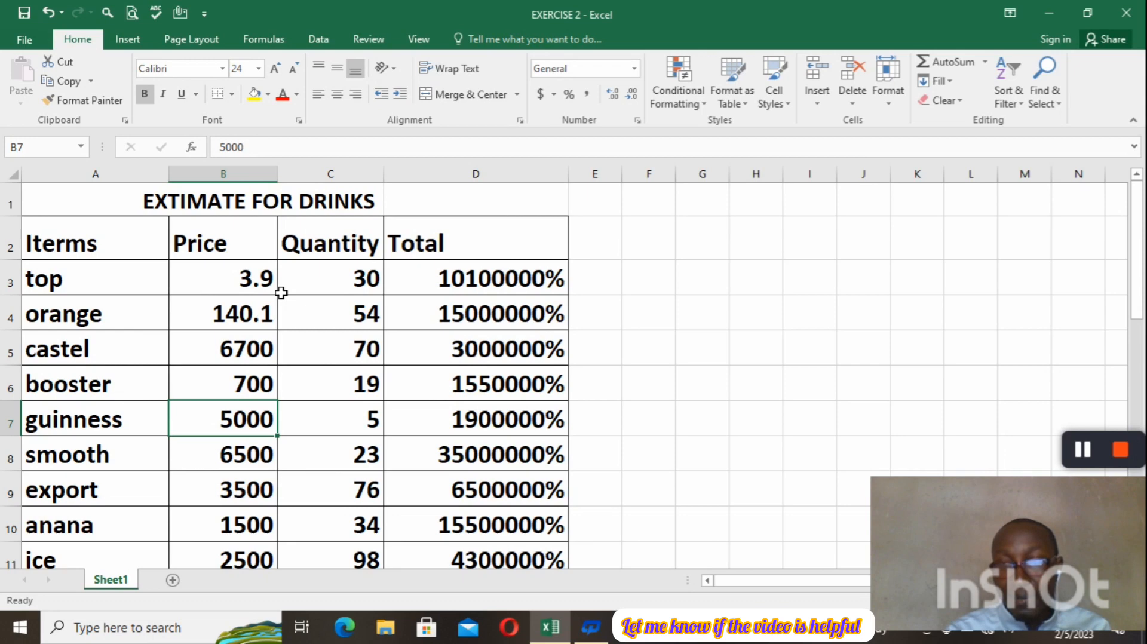
Re-enter the price of the top item in B3 as text, using a leading apostrophe: '3.90.
mouse_move(1103, 449)
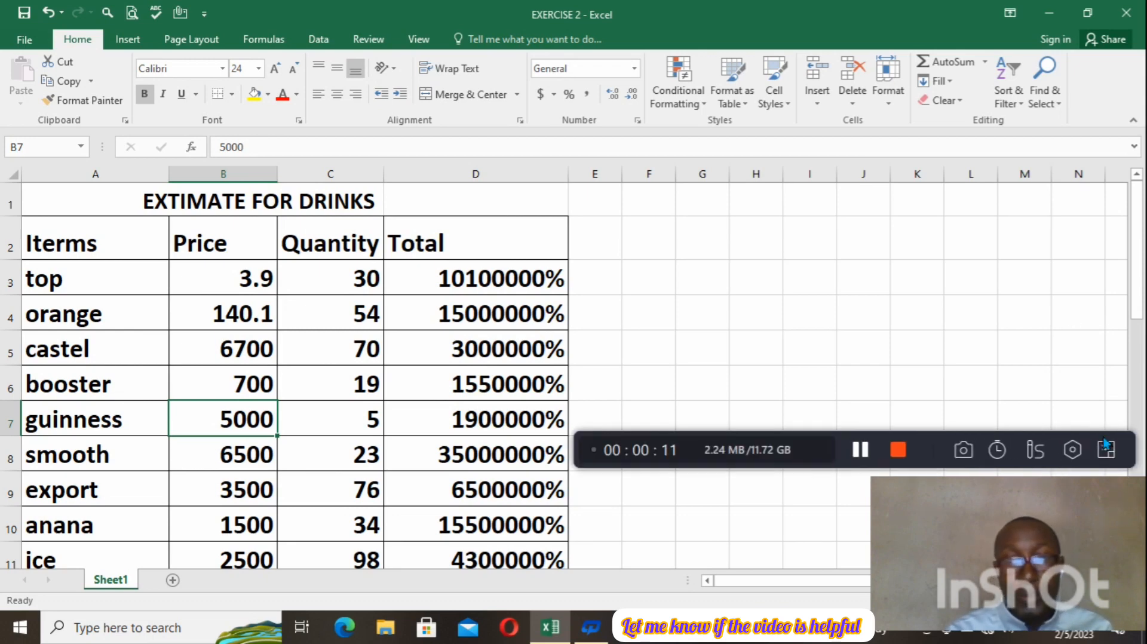
left_click(268, 279)
key("BackSpace")
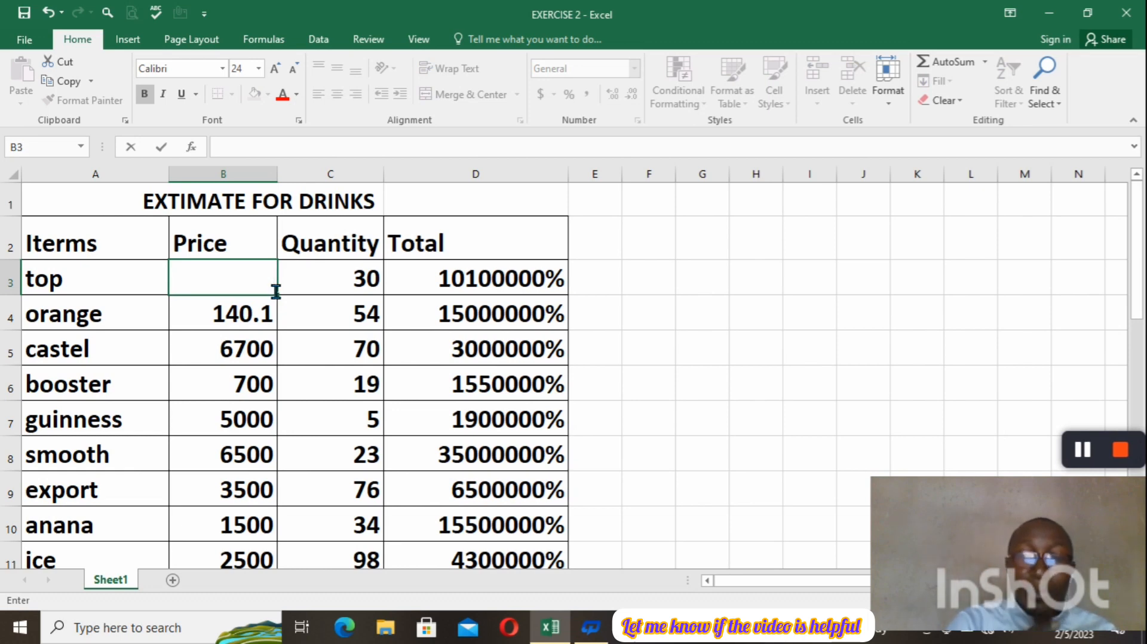
type("'")
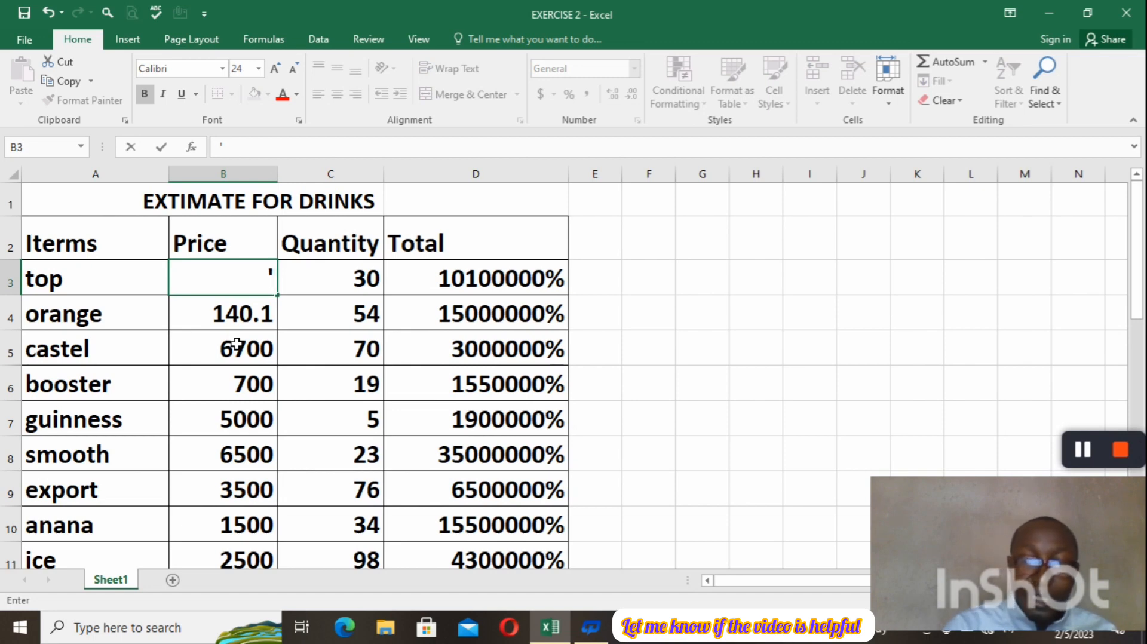
type("3")
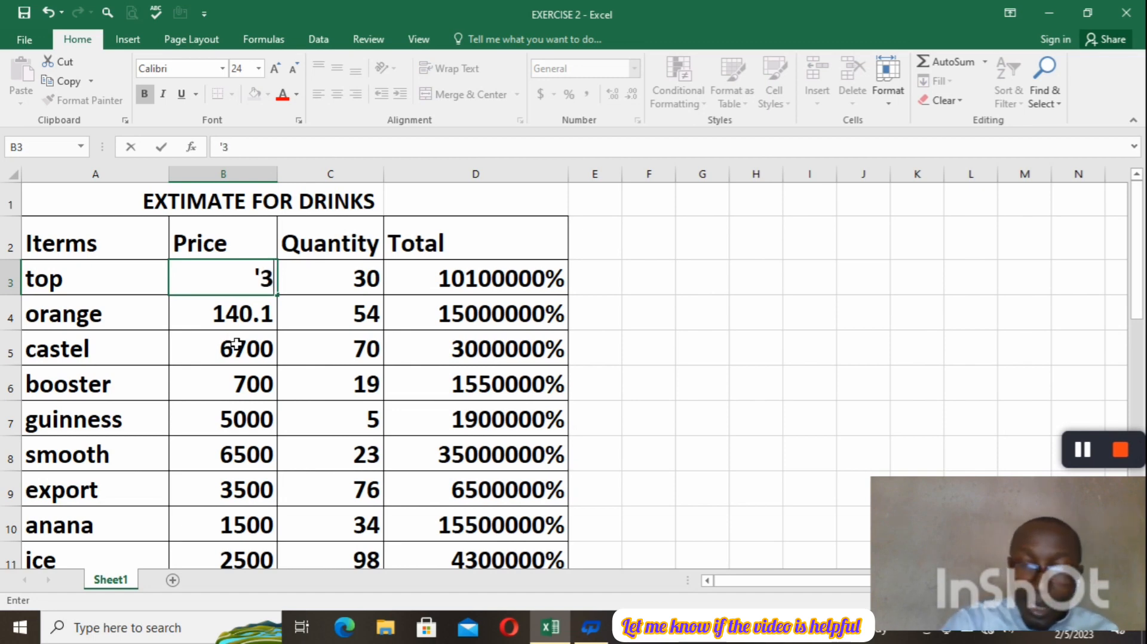
type(".")
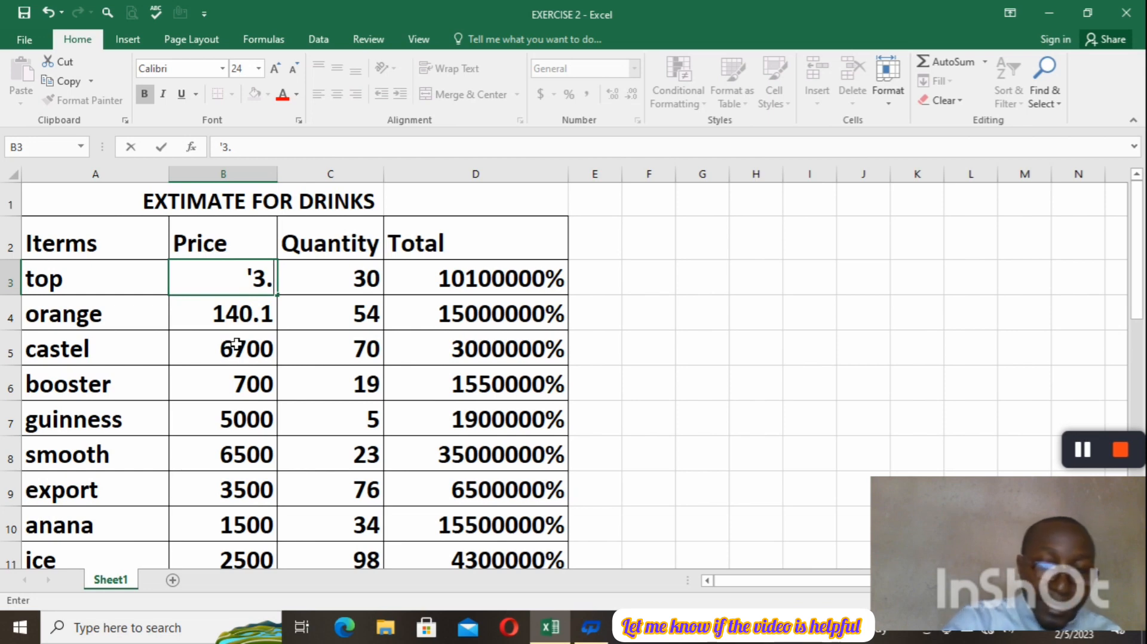
type("90")
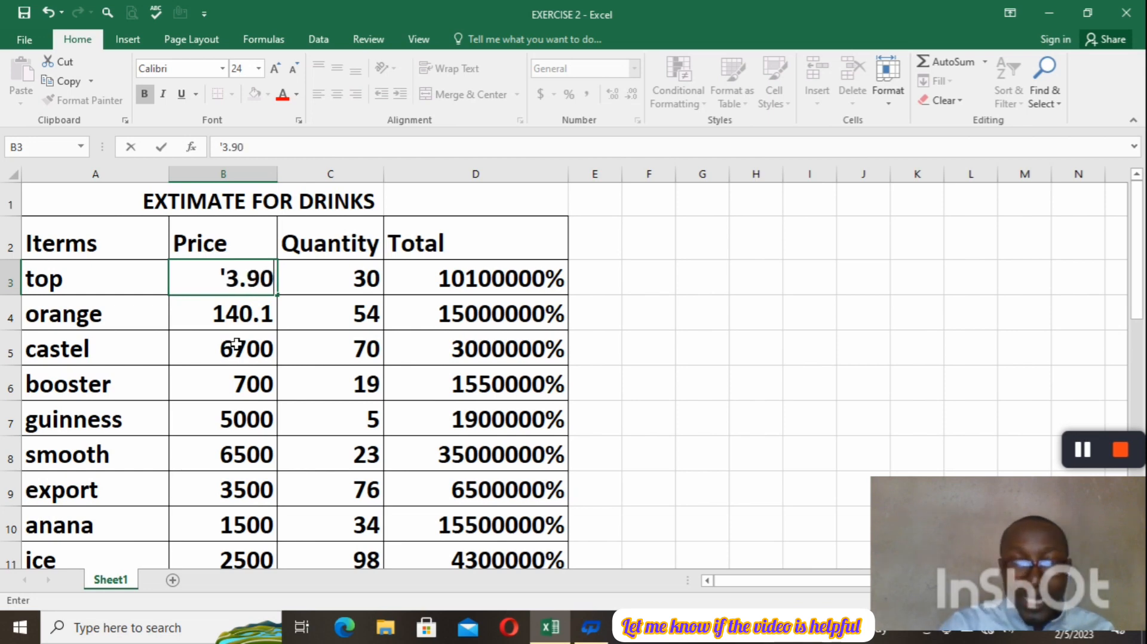
key("Return")
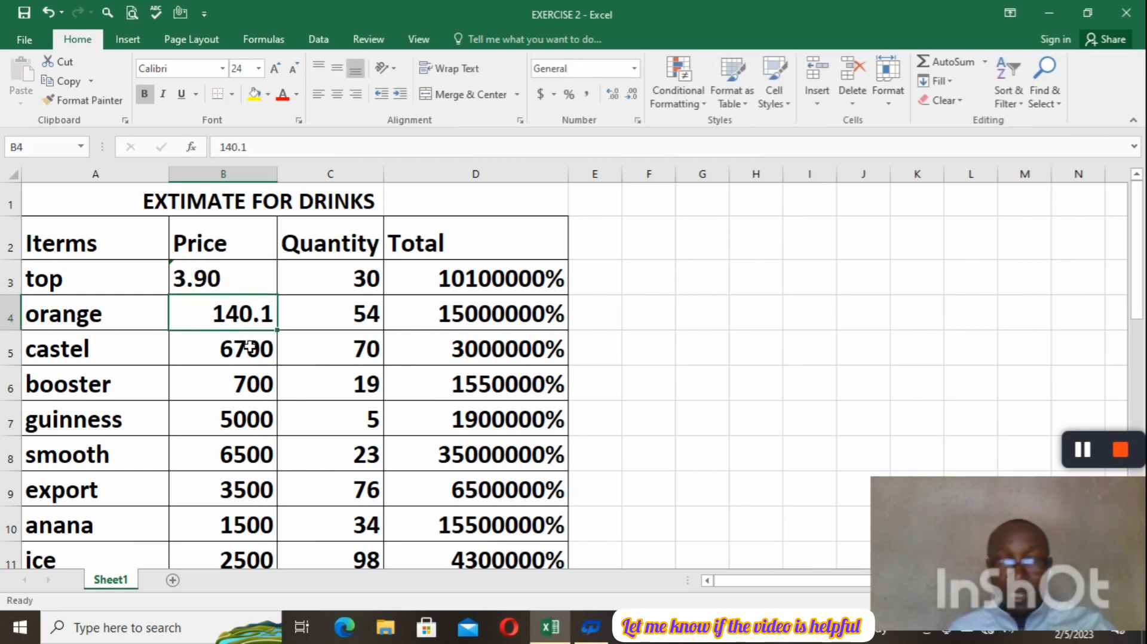
Set the price of the orange item in B4 to 140.9 without a leading apostrophe.
left_click(250, 346)
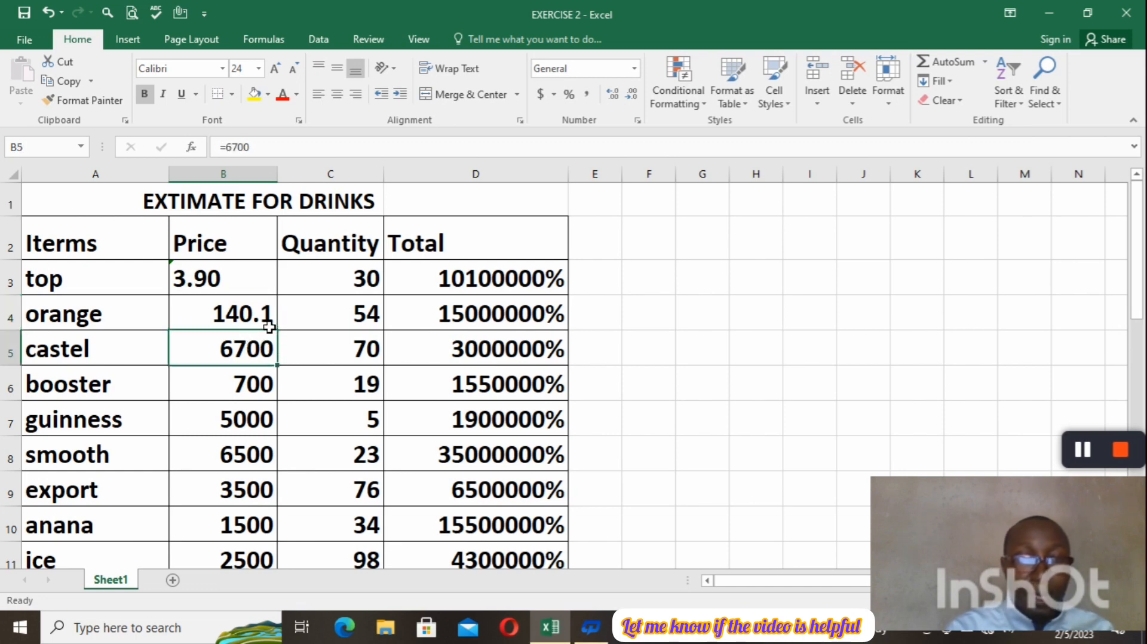
left_click(270, 322)
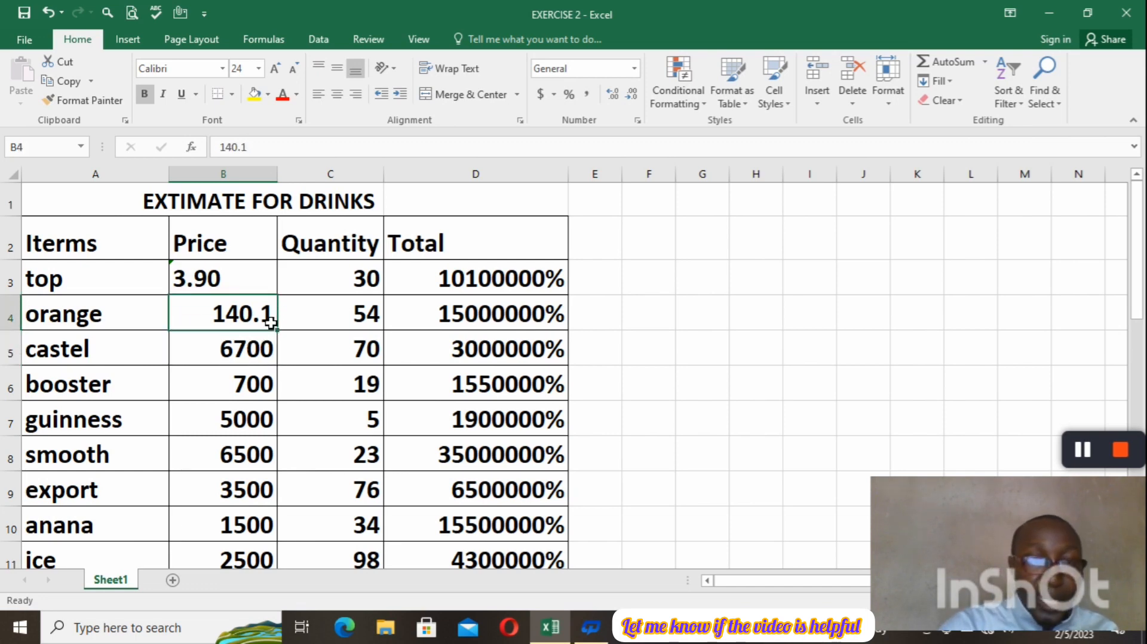
key("BackSpace")
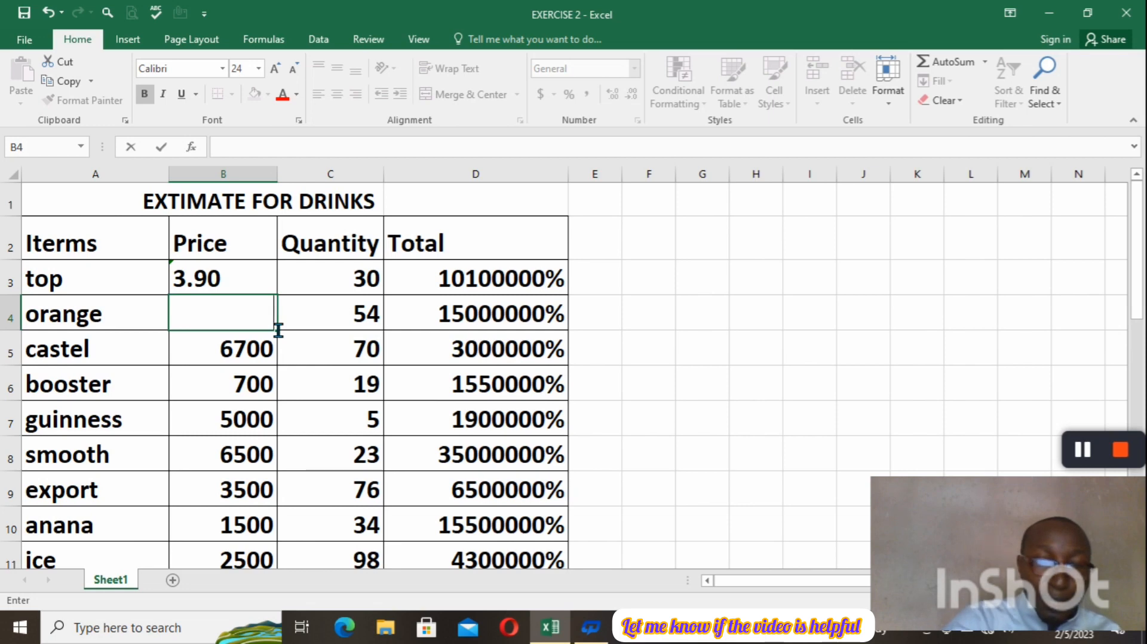
type("1")
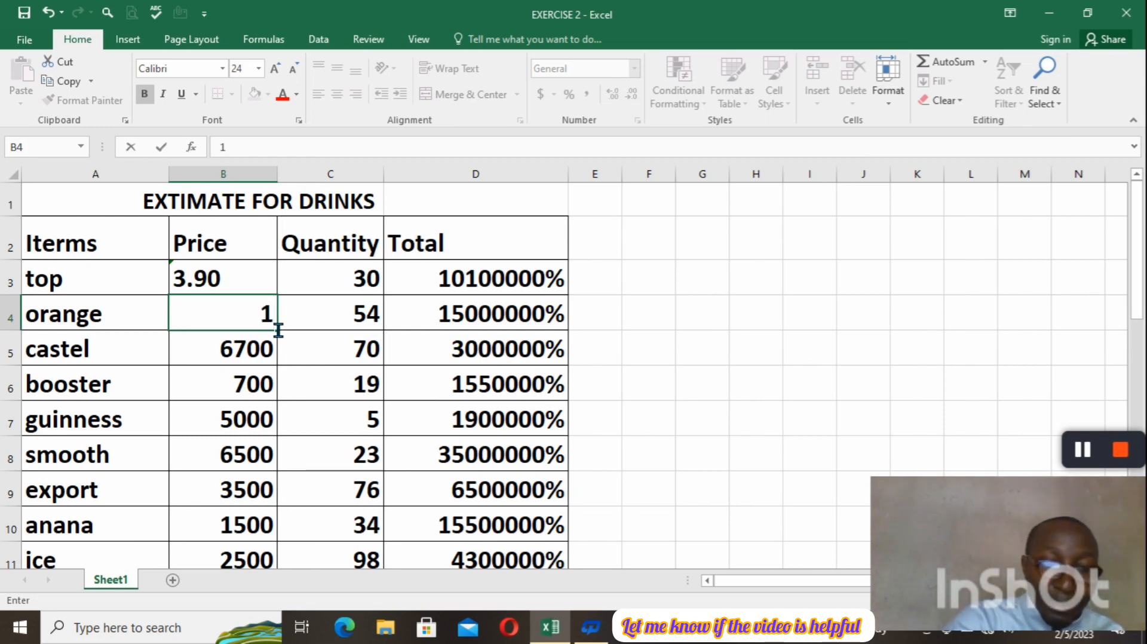
type("40.")
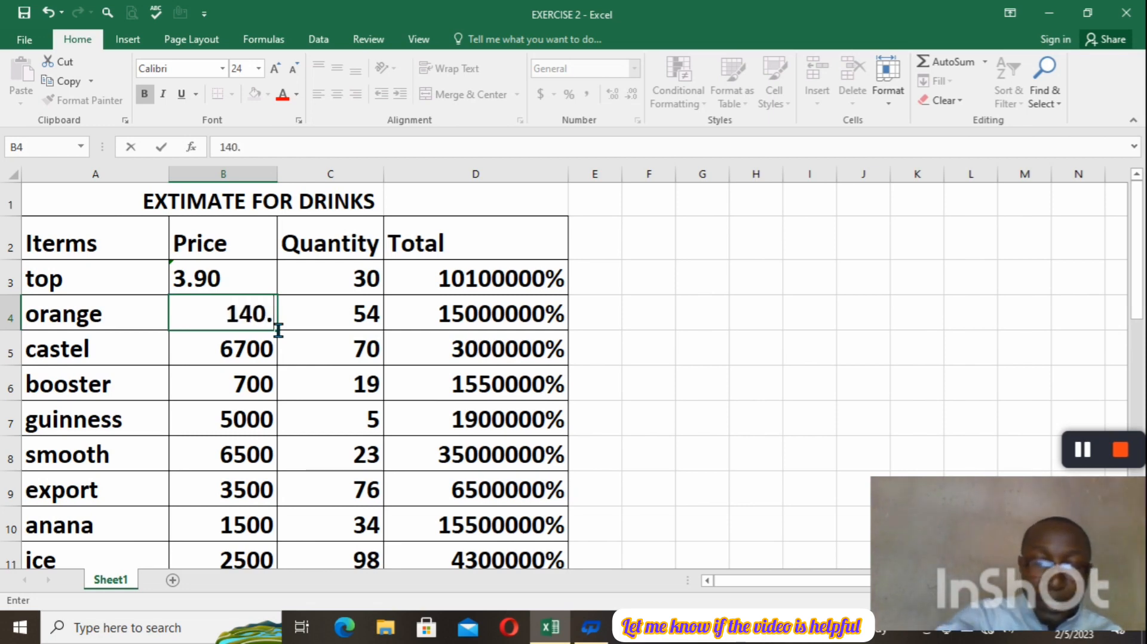
type("9")
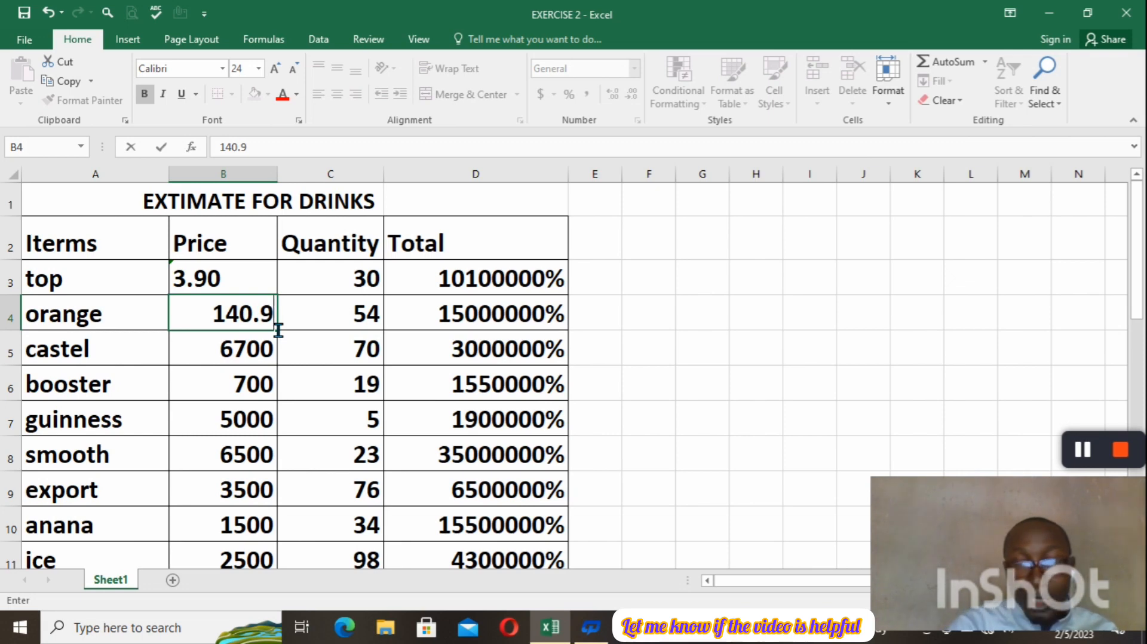
key("Return")
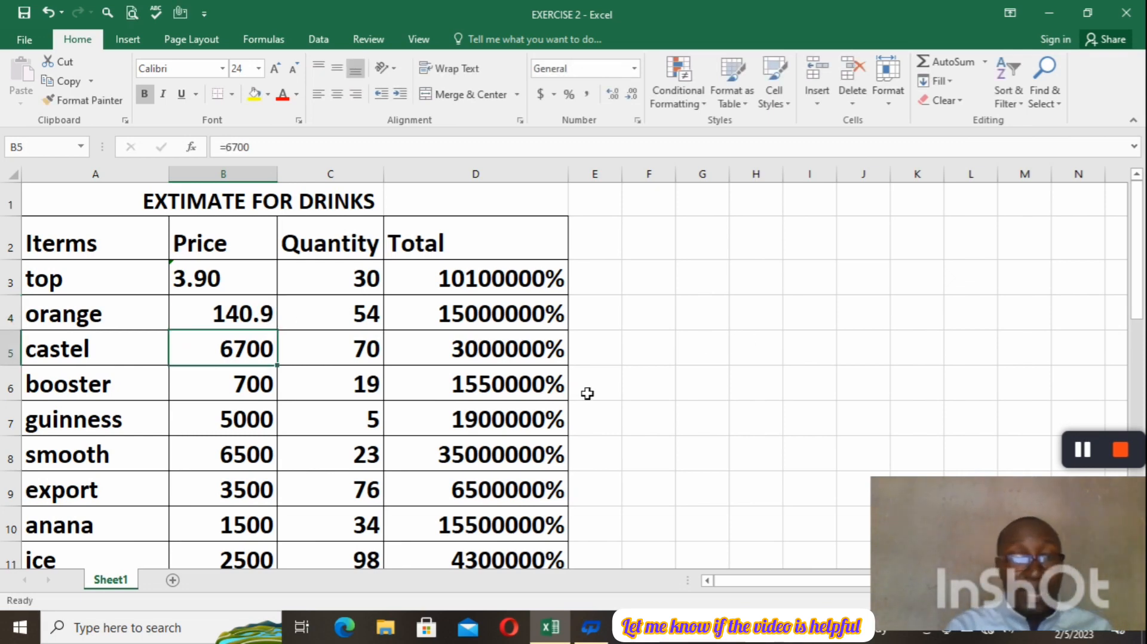
Re-enter the orange price in B4 as text, using a leading apostrophe to keep the trailing zero: '140.90.
left_click(267, 326)
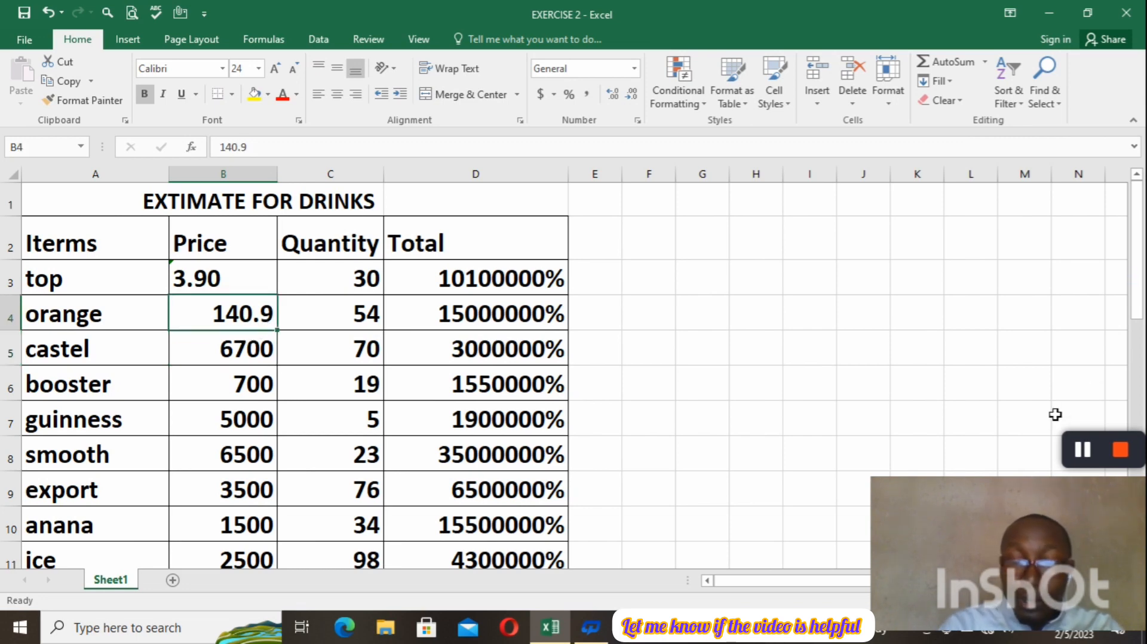
key("BackSpace")
type("'")
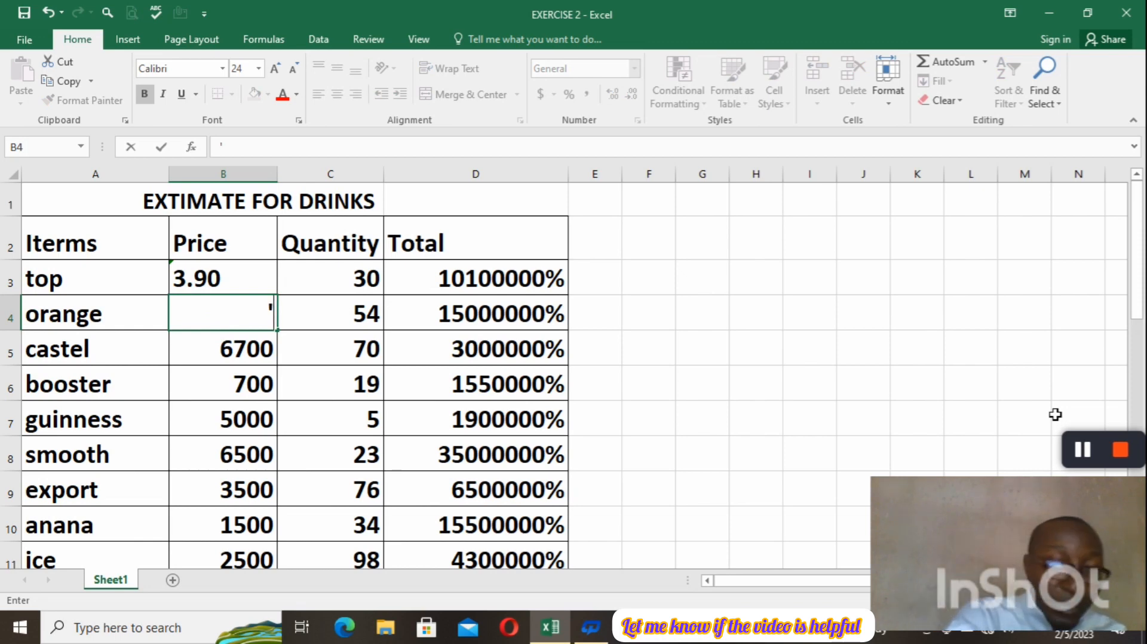
type("140")
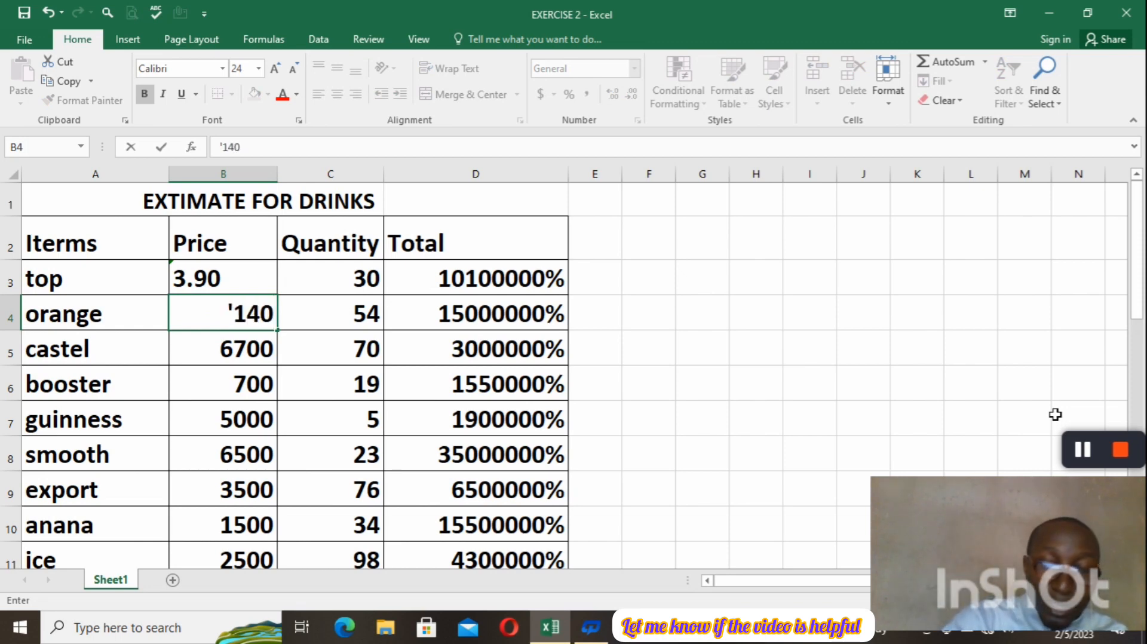
type(".90")
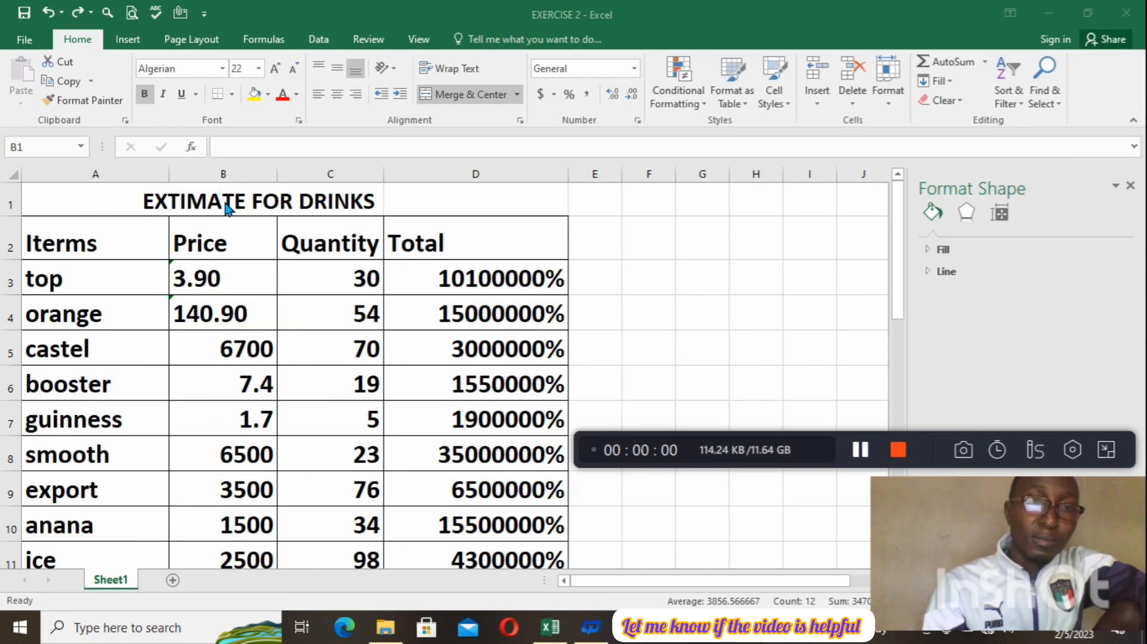
Try middle vertical alignment on the whole Price column B and set the column to top alignment.
left_click(224, 174)
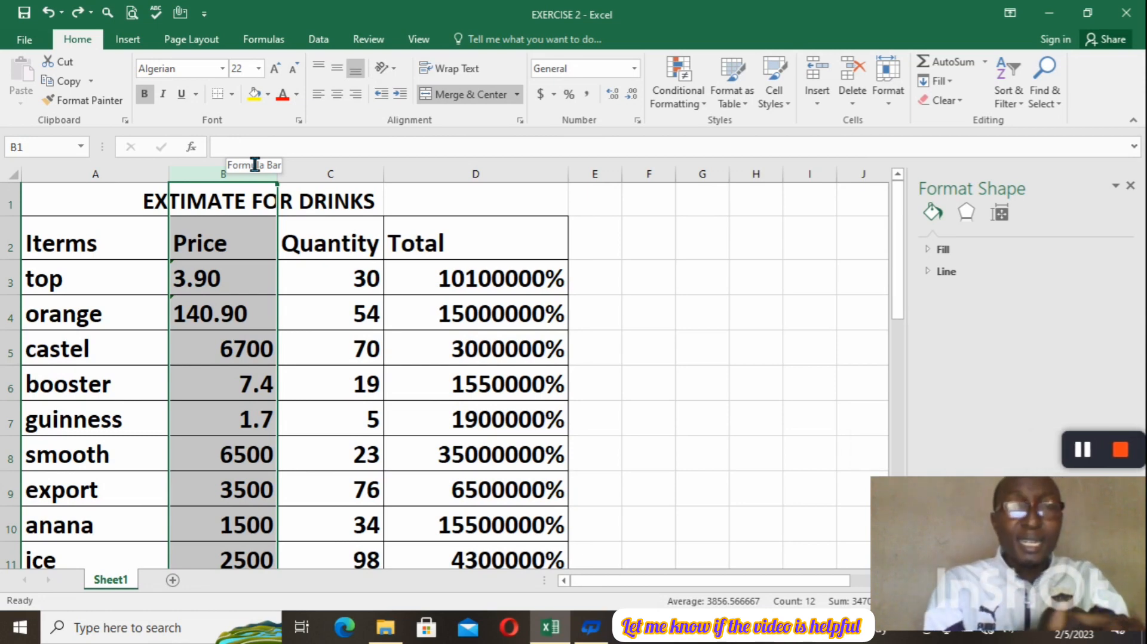
left_click(340, 73)
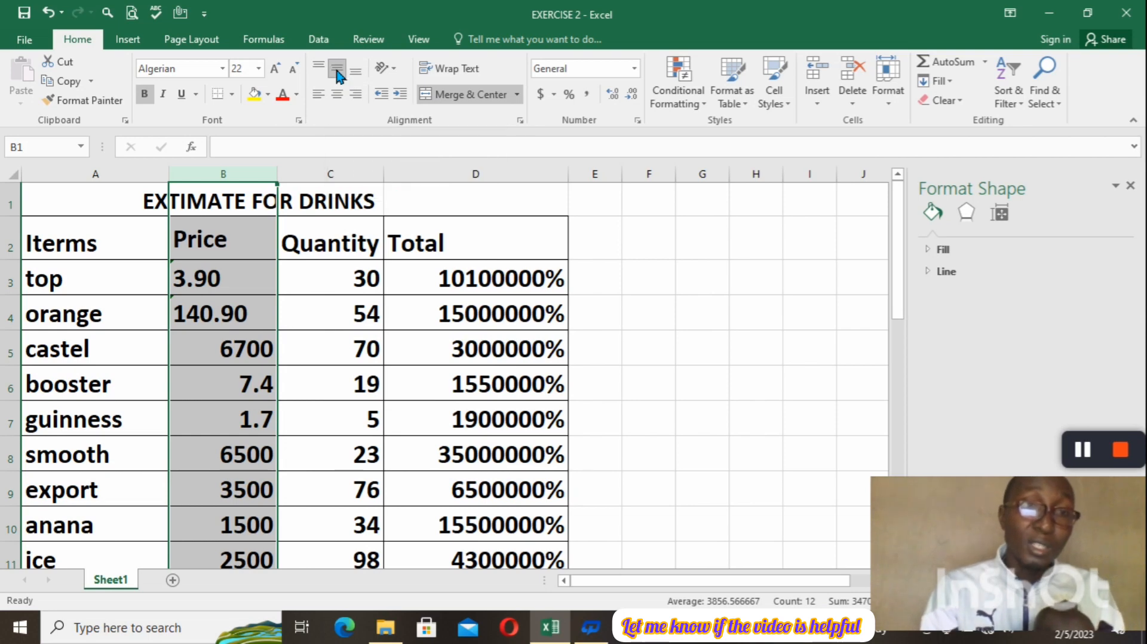
left_click(339, 73)
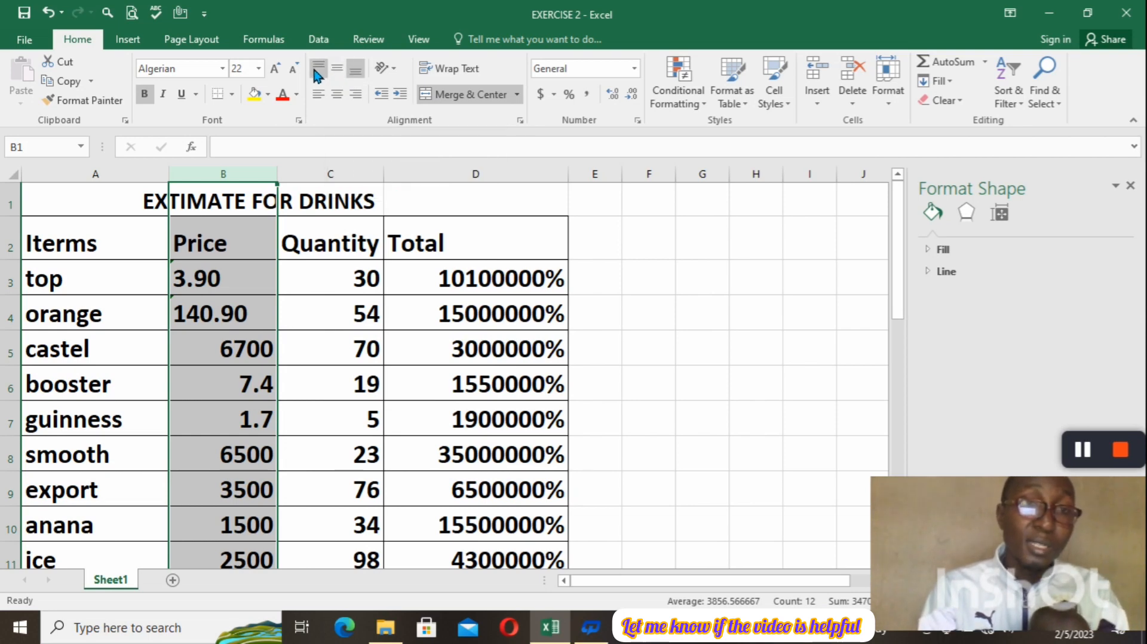
left_click(317, 71)
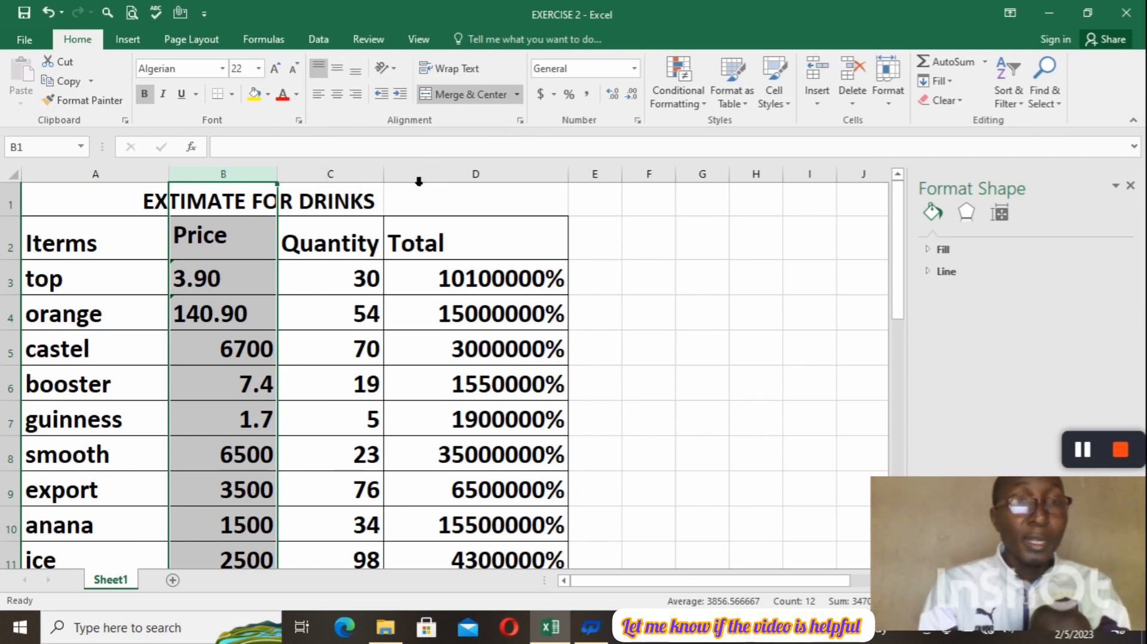
left_click(459, 239)
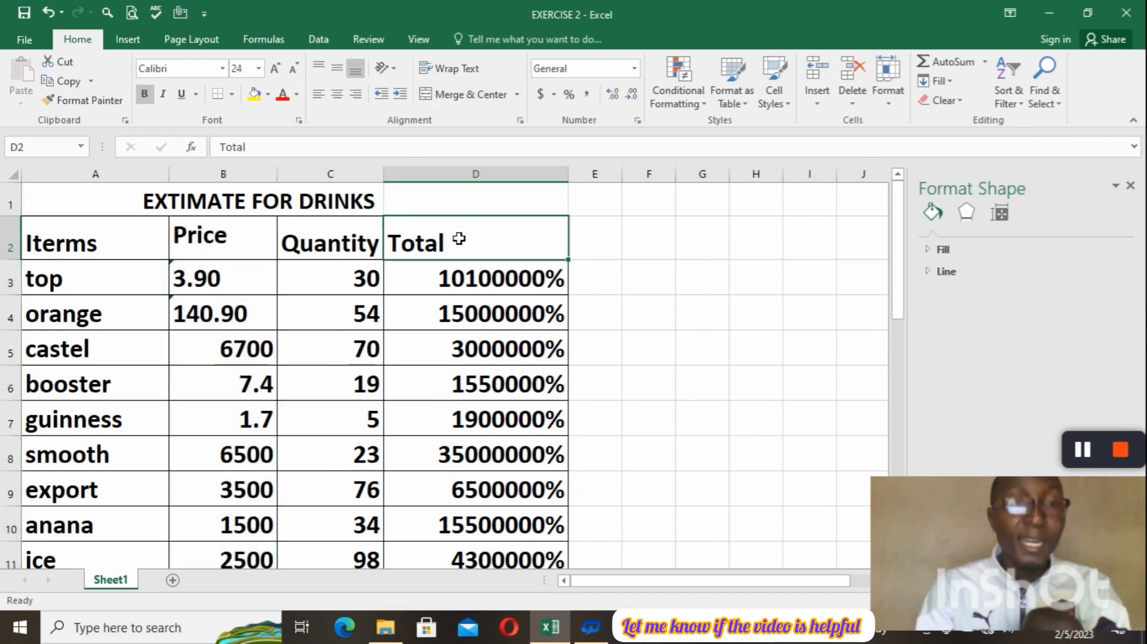
Bottom-align the prices in B3:B13 and center them horizontally.
left_click_drag(240, 266, 241, 483)
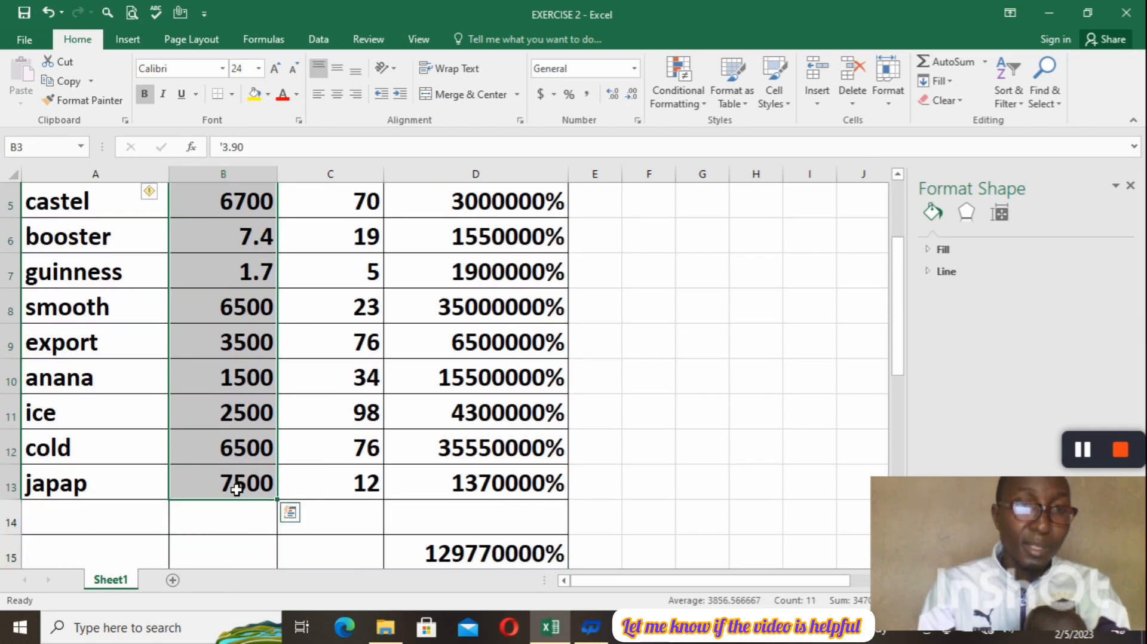
left_click(338, 70)
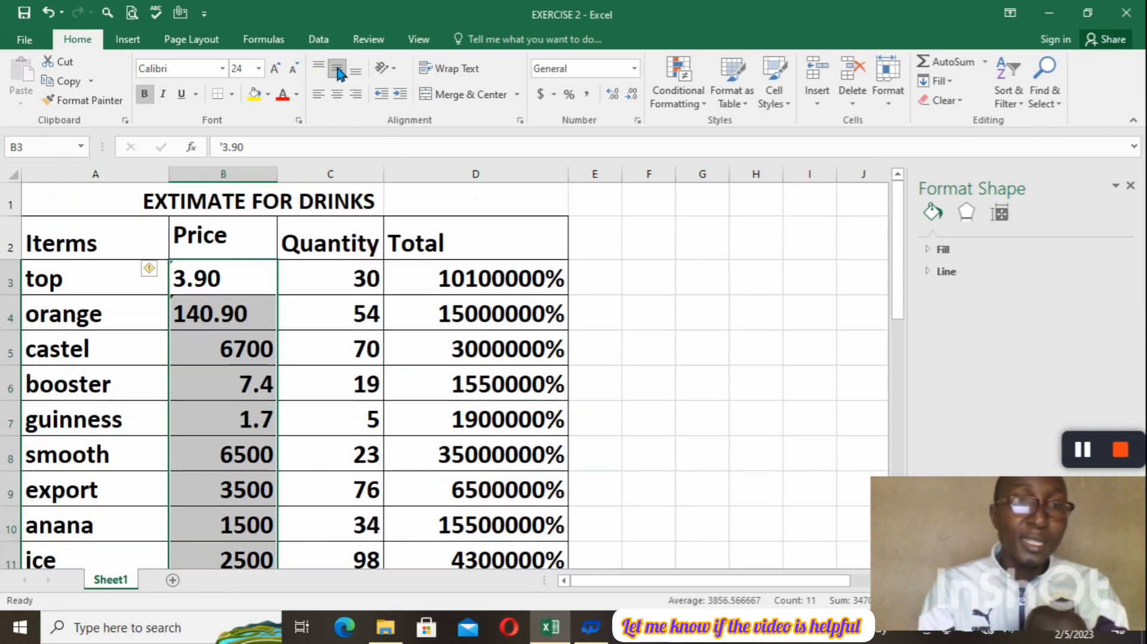
left_click(354, 70)
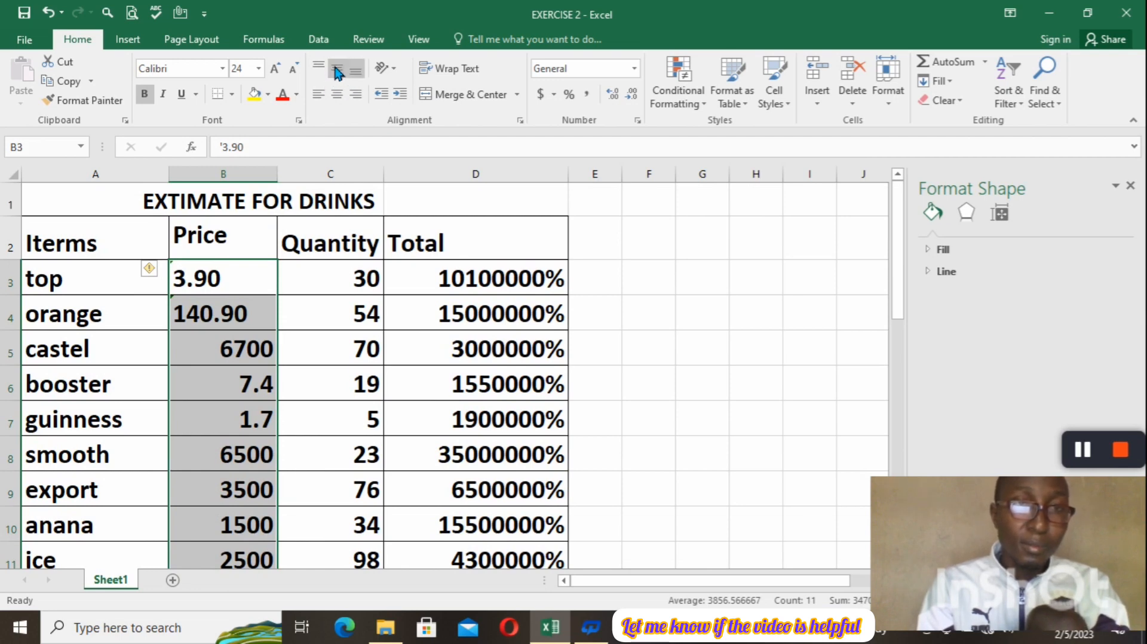
left_click(337, 95)
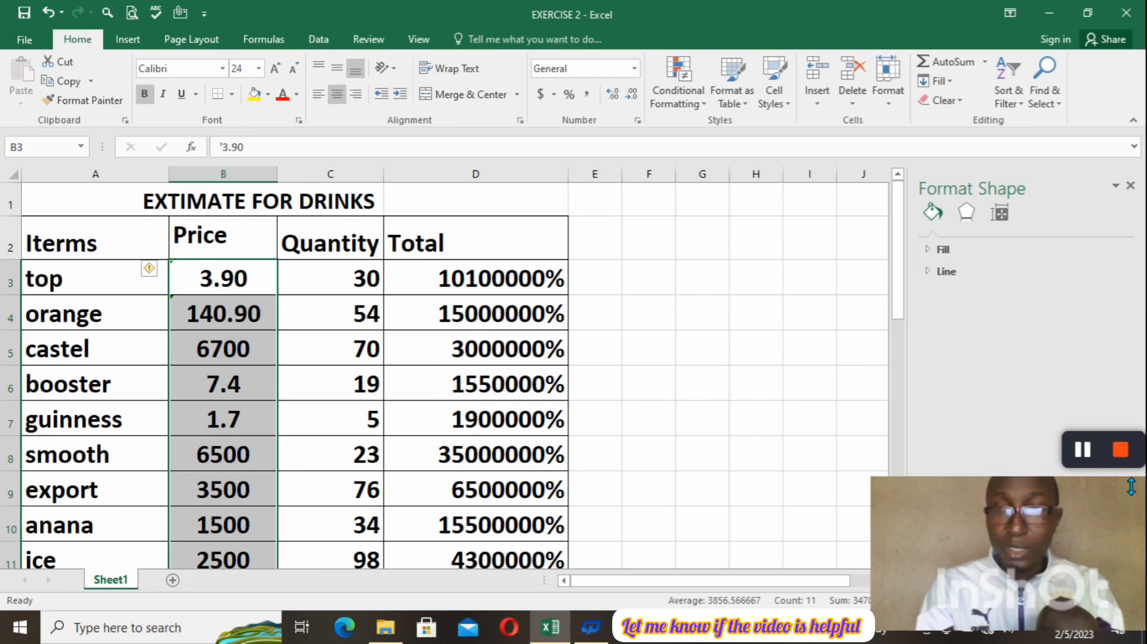
mouse_move(1102, 456)
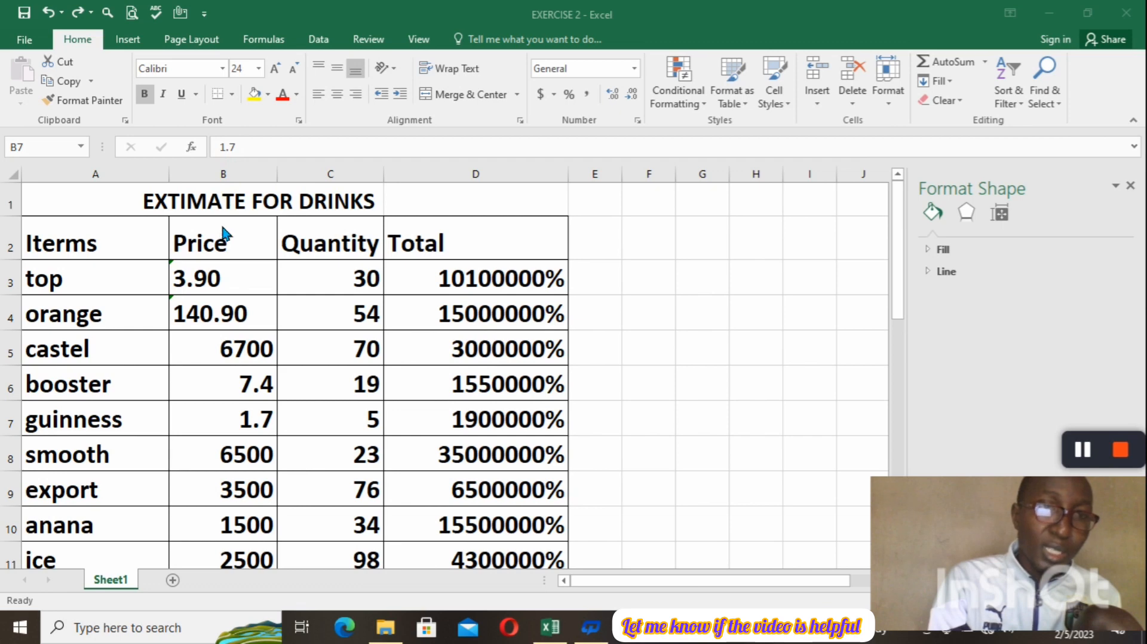
left_click(600, 255)
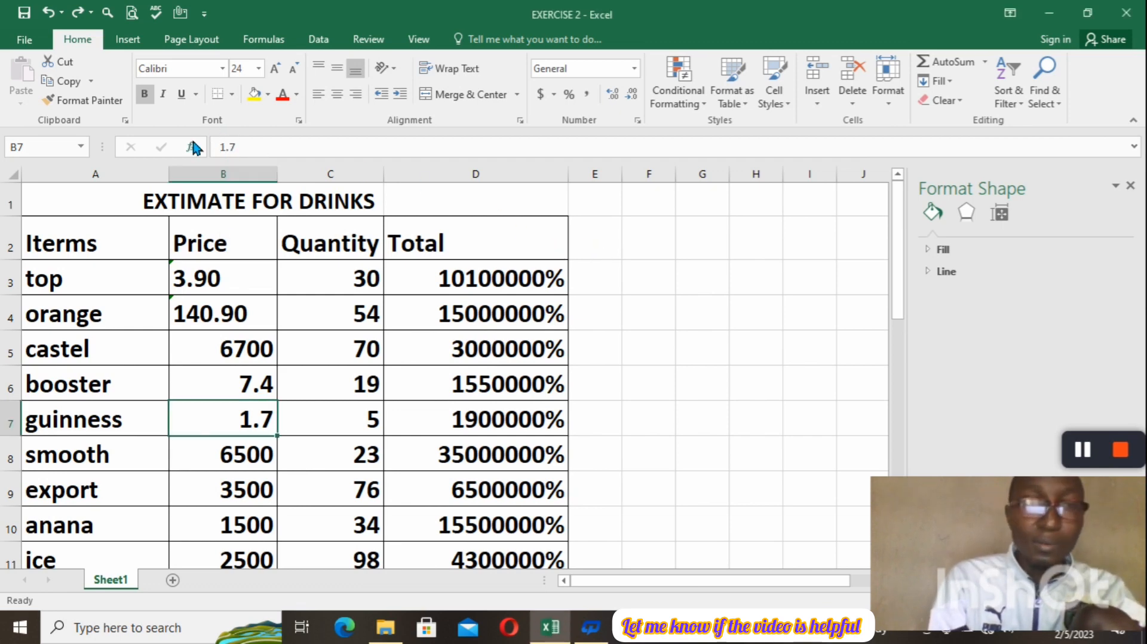
left_click(230, 175)
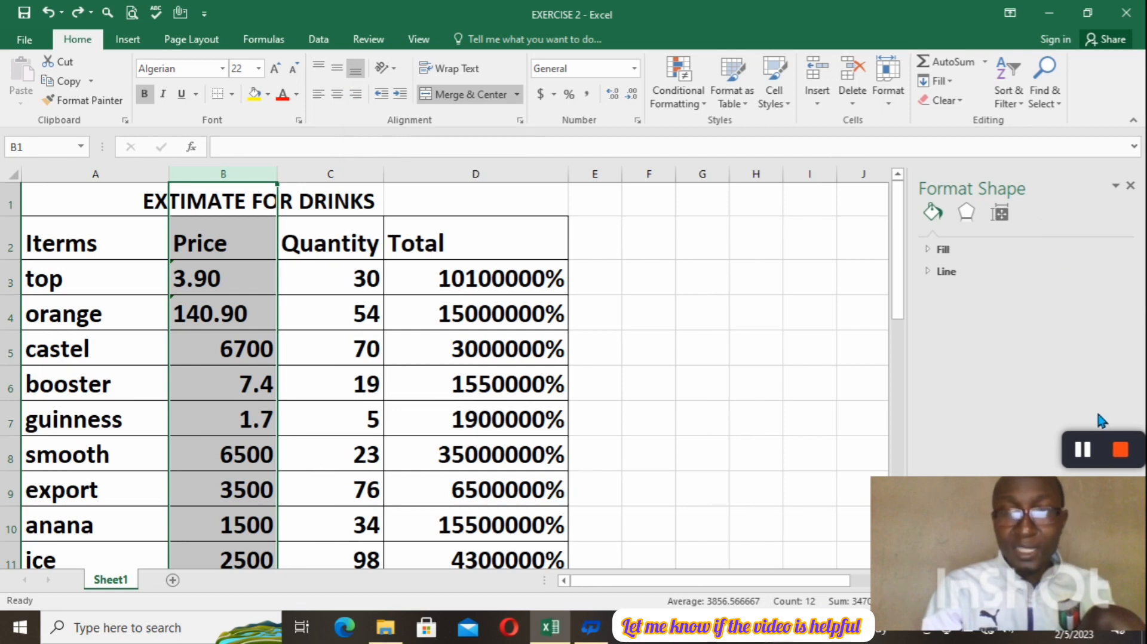
mouse_move(1069, 452)
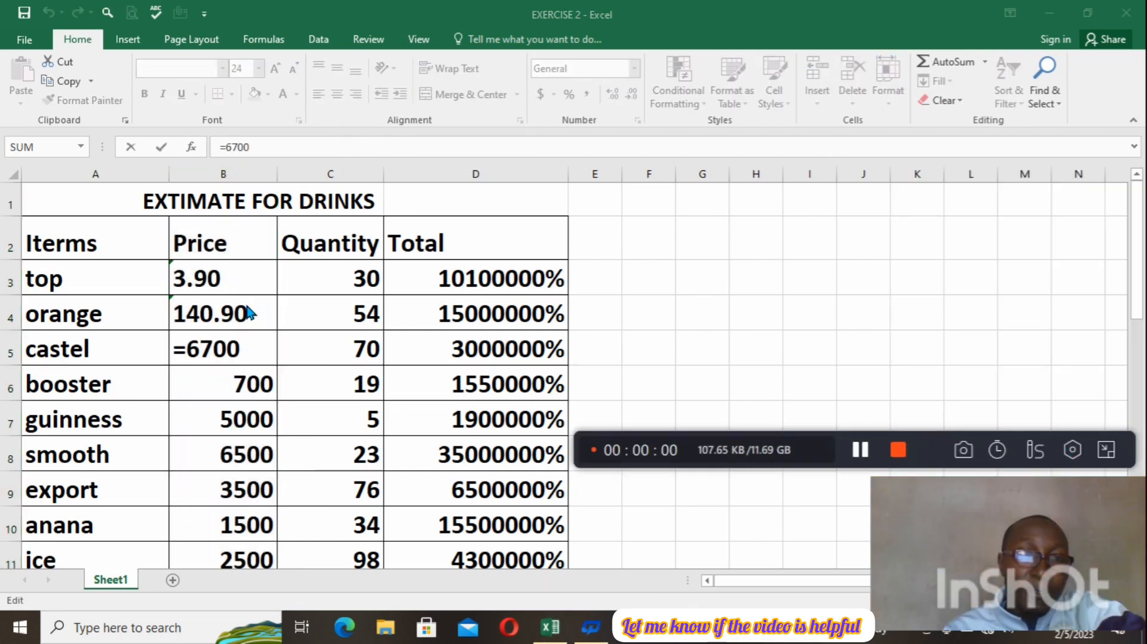
Confirm the castel entry =6700 in B5 and set the booster price in B6 to 7.4.
left_click(252, 359)
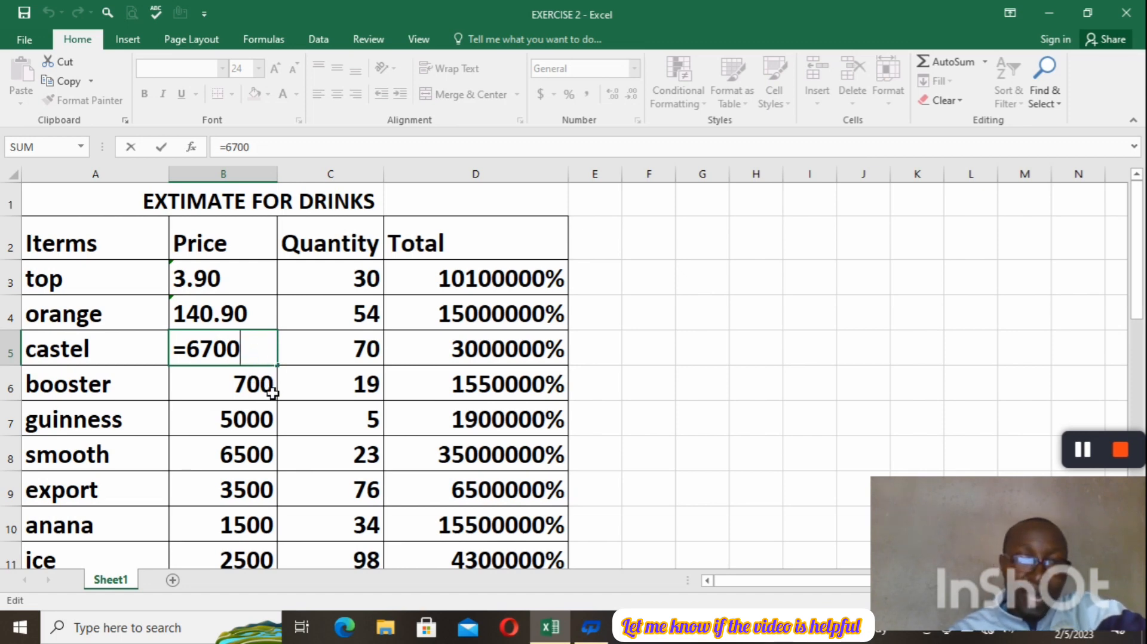
key("Return")
key("BackSpace")
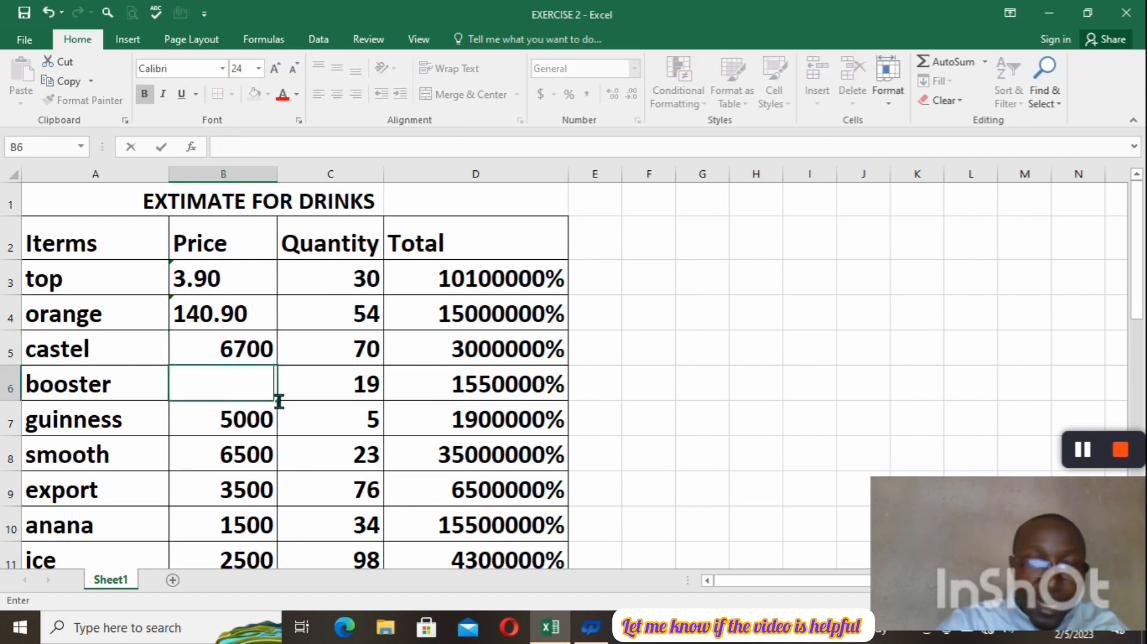
type("7")
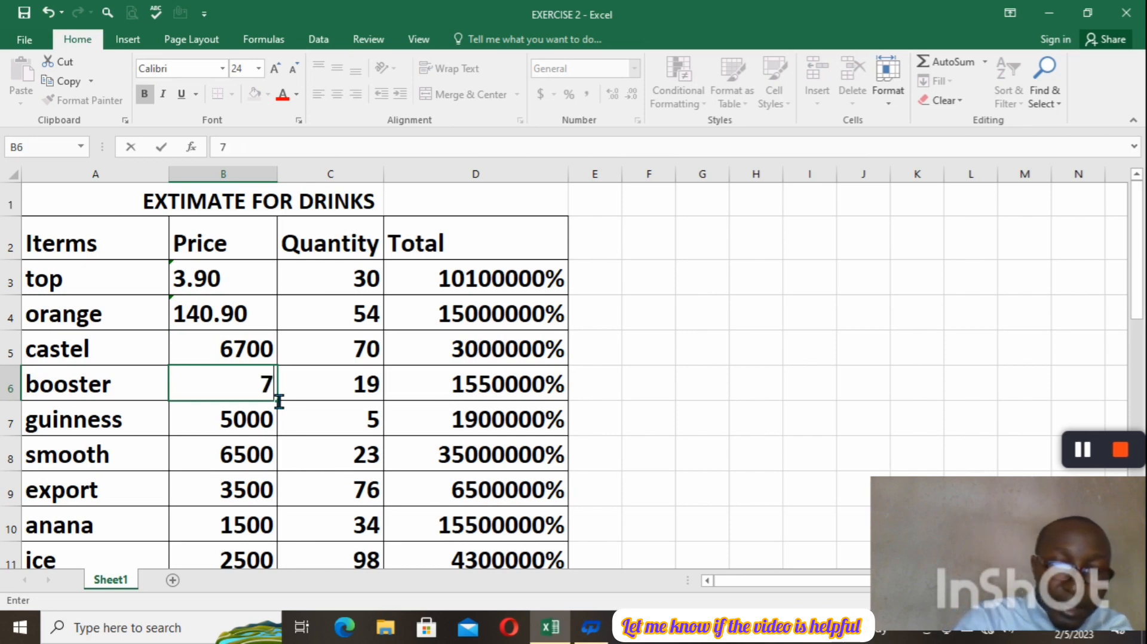
type(".")
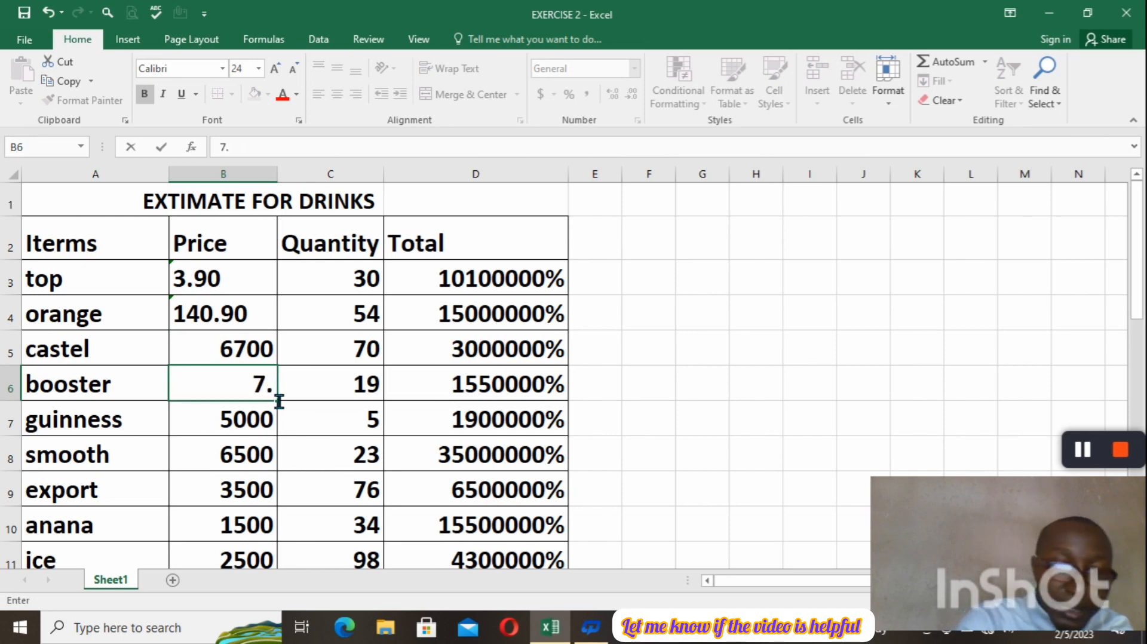
type("4")
key("Return")
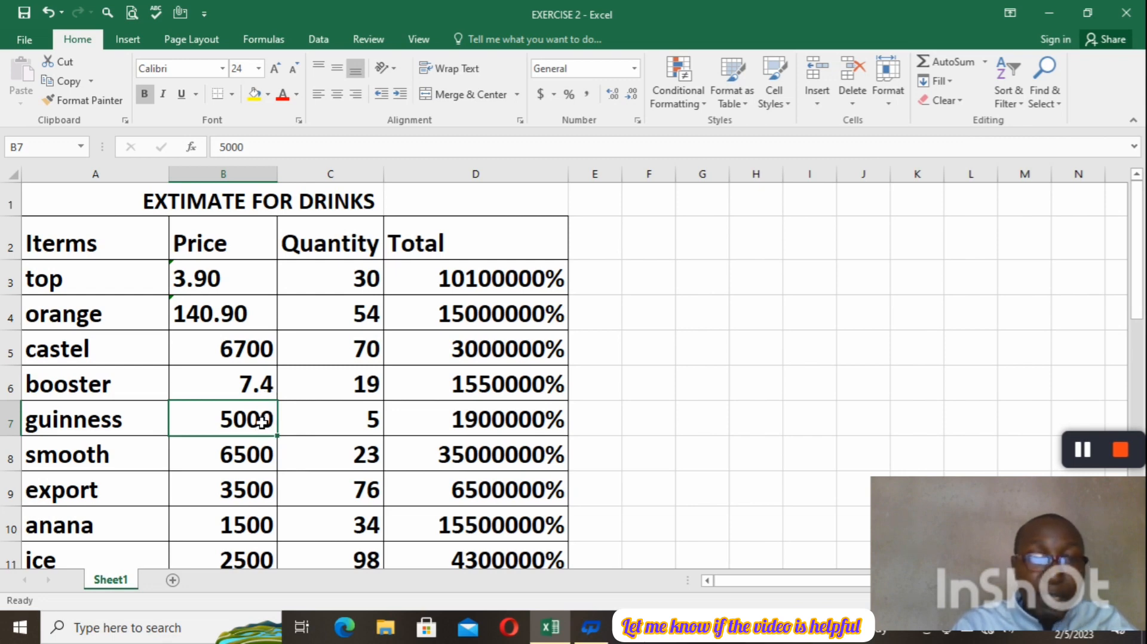
Replace the guinness price in B7 with 1.70, entered without a leading apostrophe.
key("BackSpace")
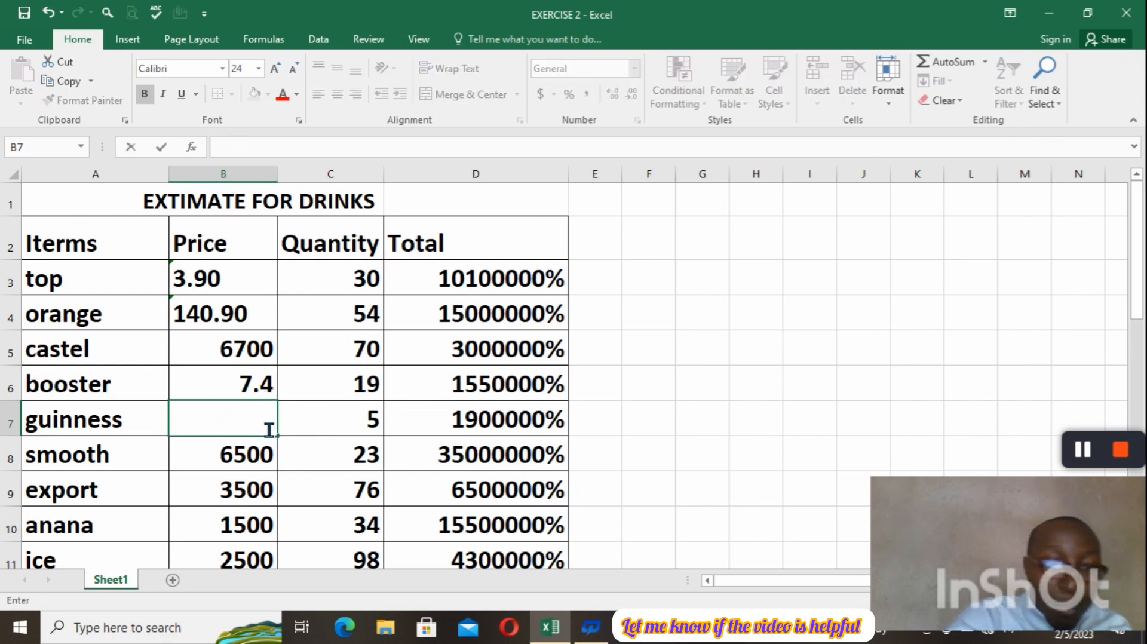
type("1.")
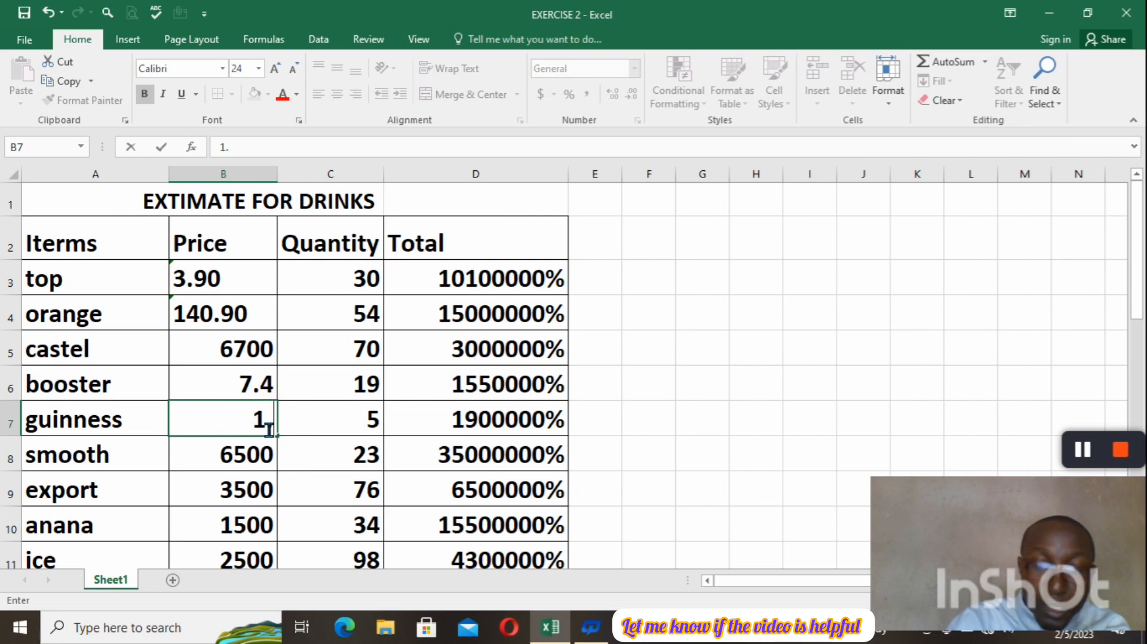
type("70")
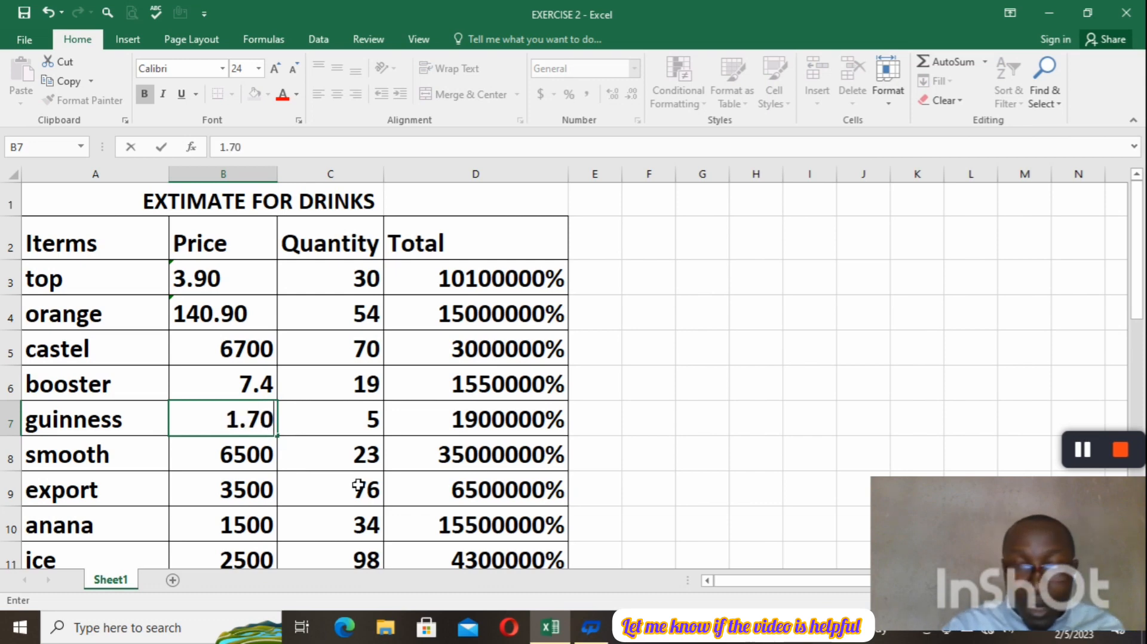
key("Return")
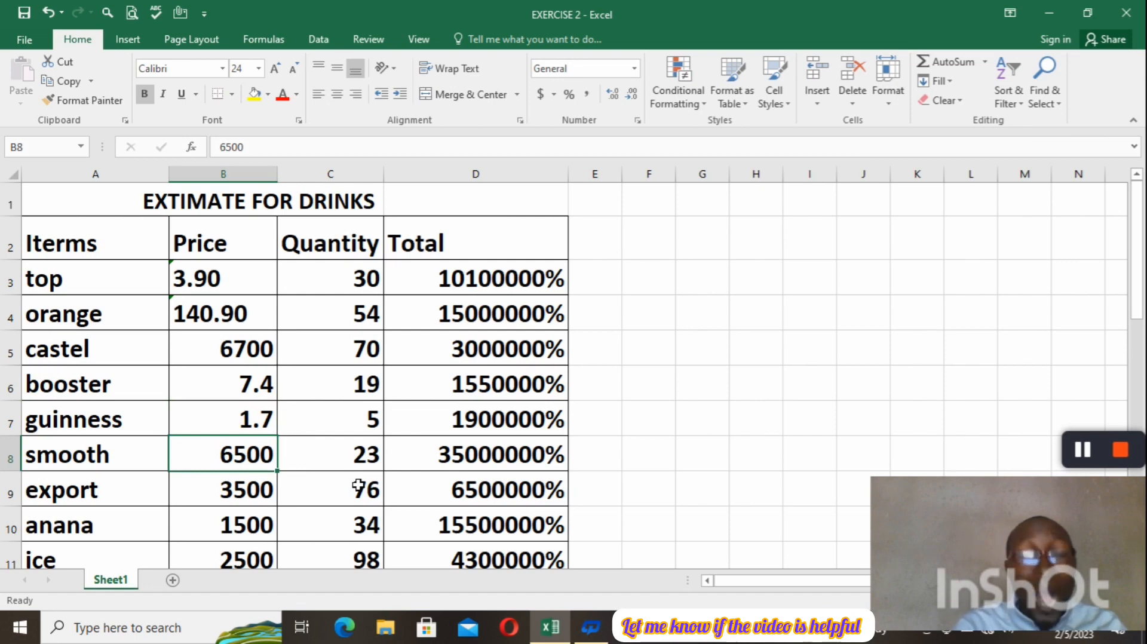
Re-enter the guinness price in B7 as text with a leading apostrophe: '1.70.
left_click(268, 427)
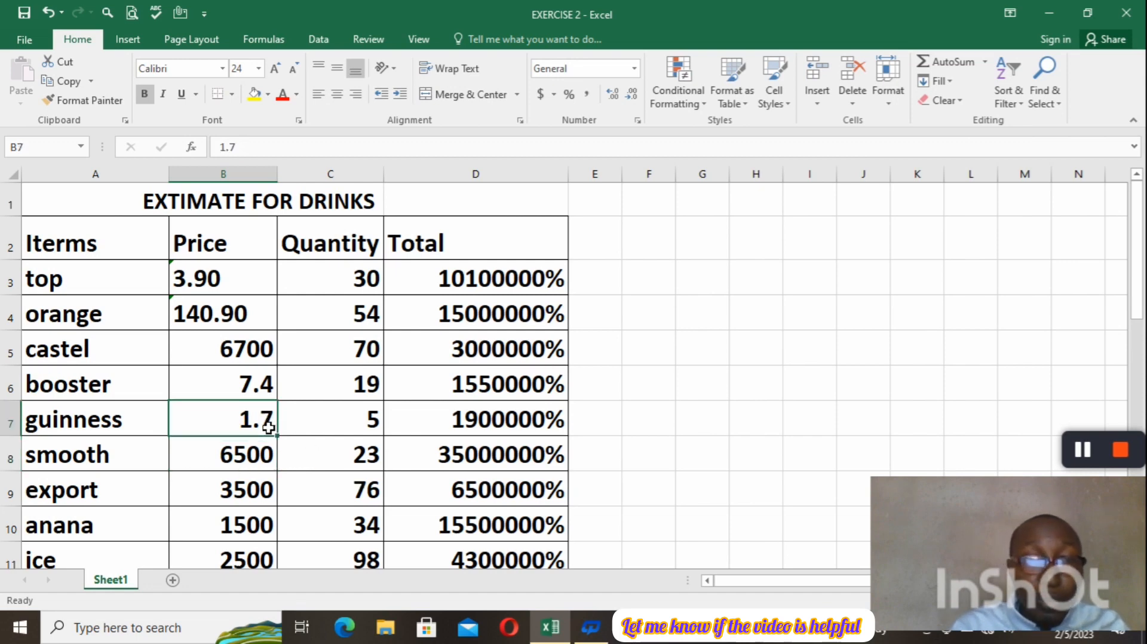
type("'")
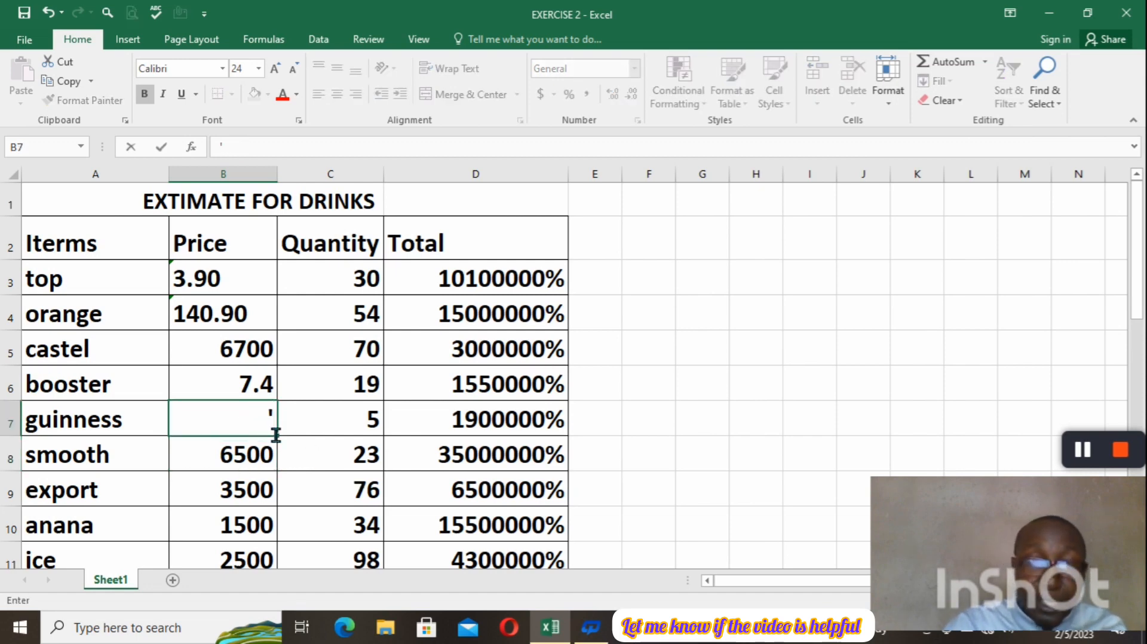
type("1.70")
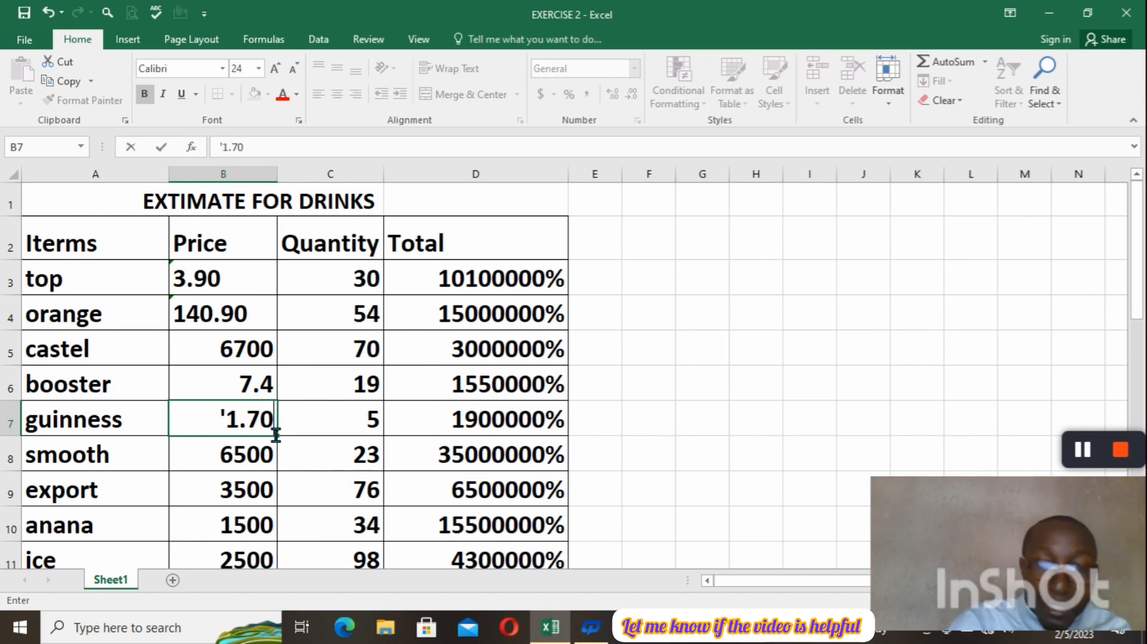
key("Return")
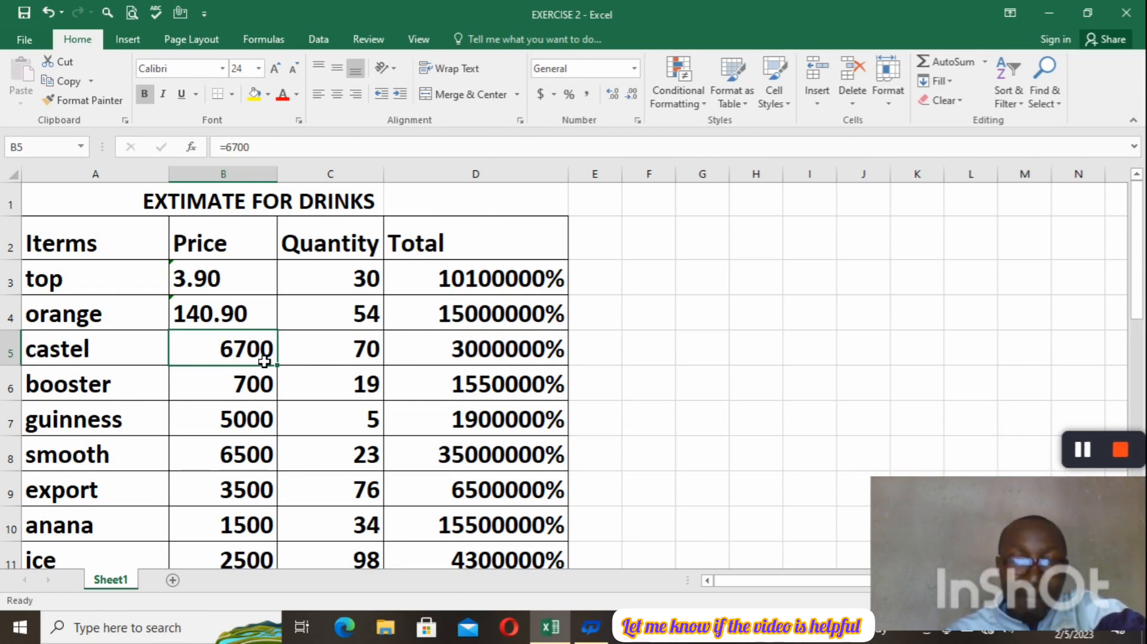
Open the castel price in B5 for editing to view its formula entry.
double_click(266, 363)
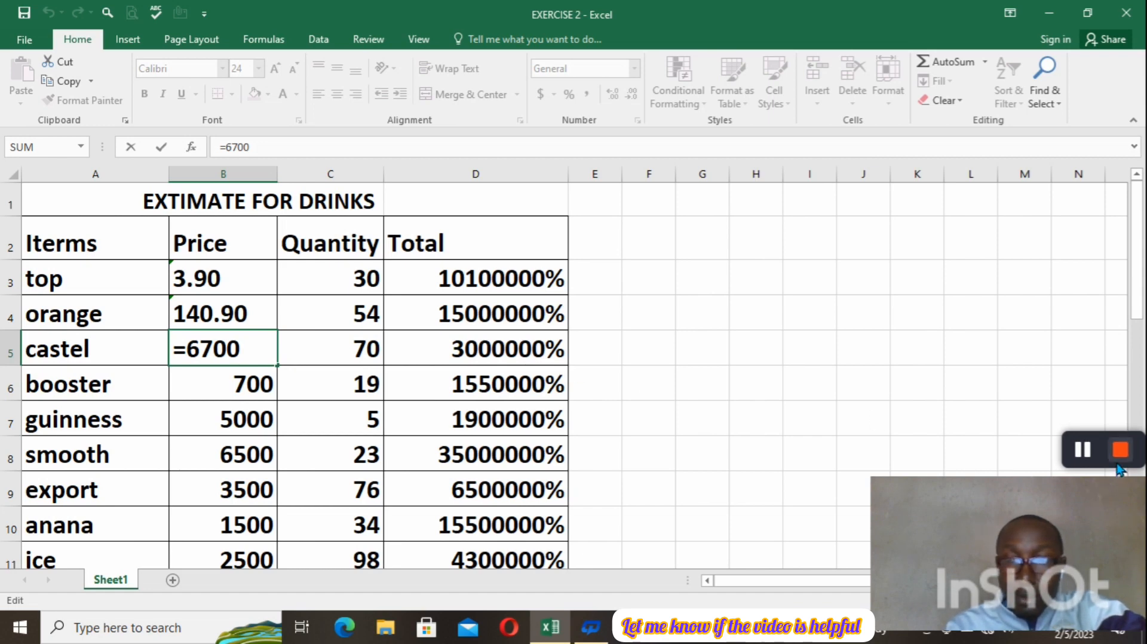
left_click(1082, 452)
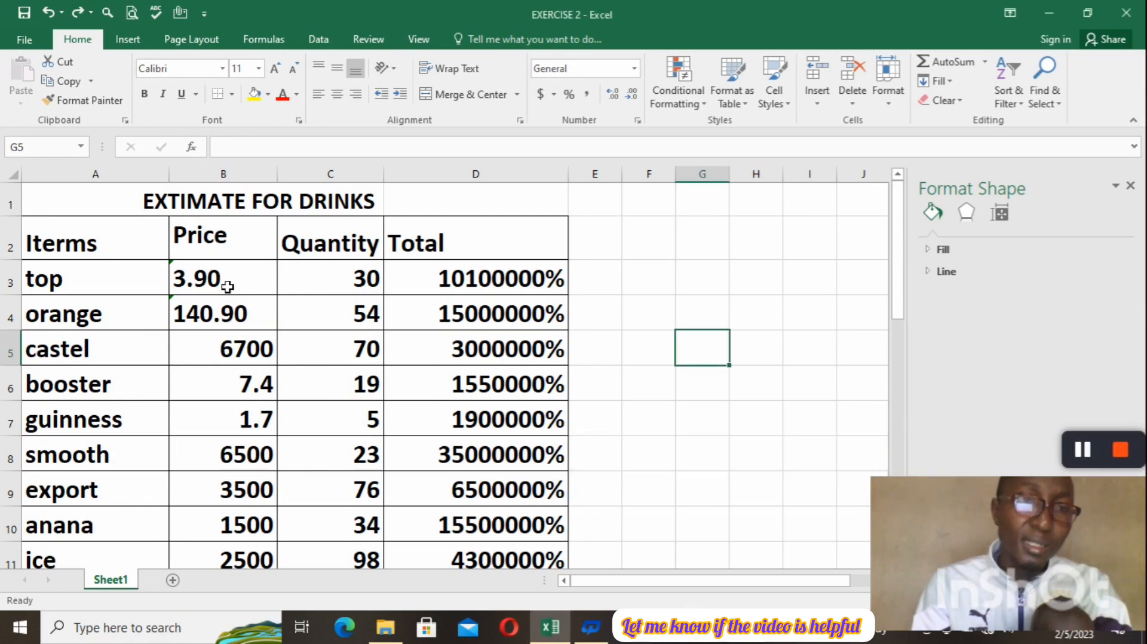
Center the prices in B3:B13 and the quantities in C3:C13 horizontally.
left_click_drag(236, 285, 239, 494)
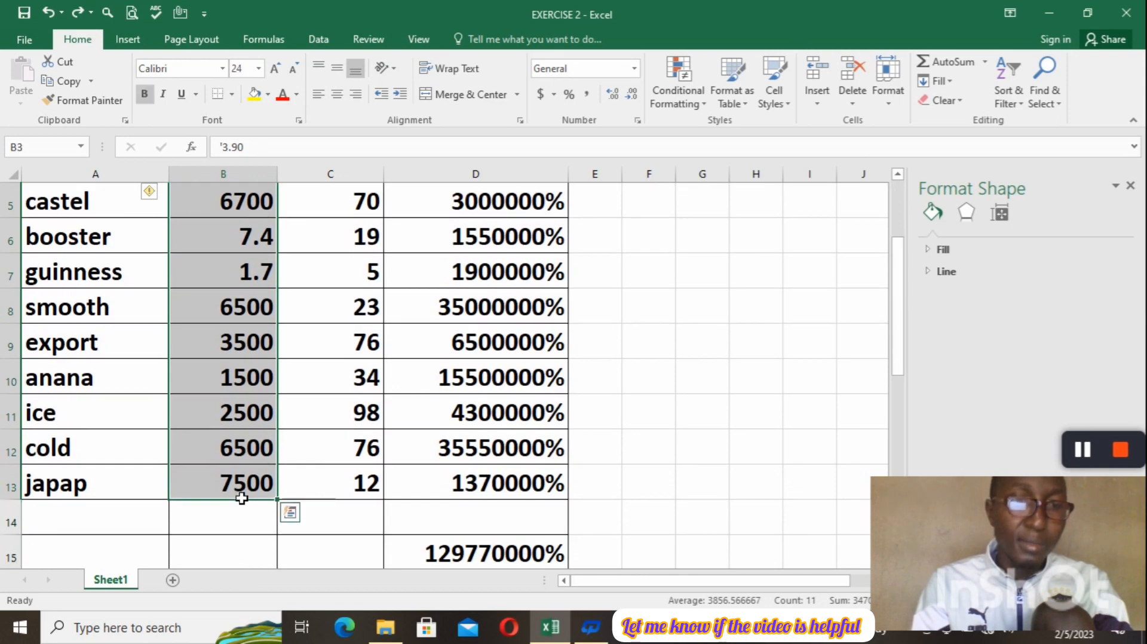
left_click(335, 102)
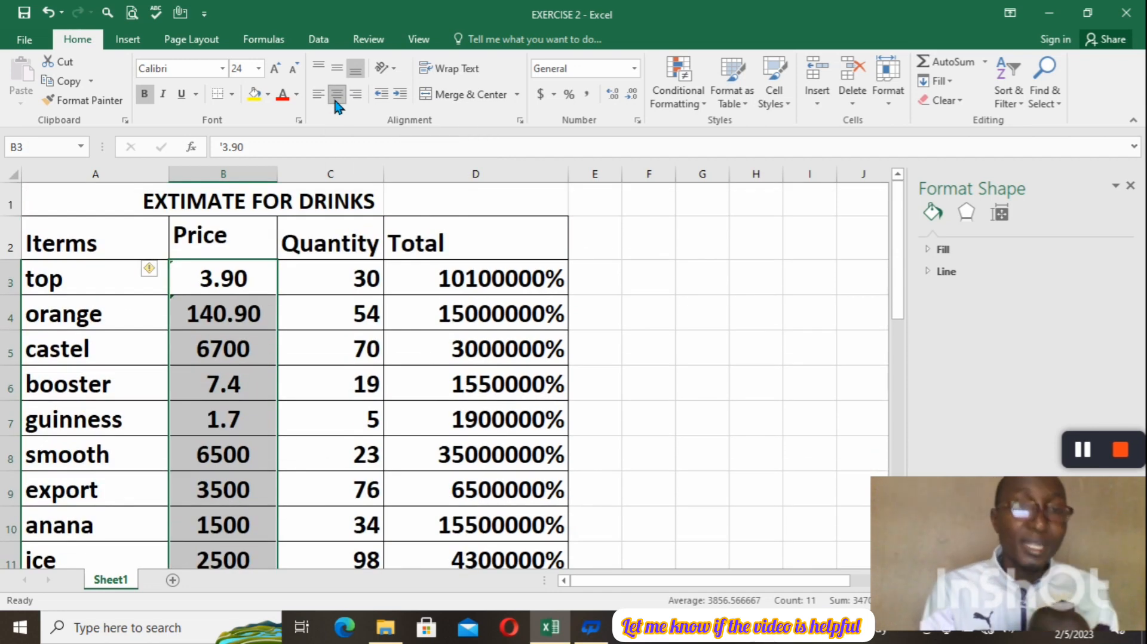
left_click_drag(368, 286, 367, 499)
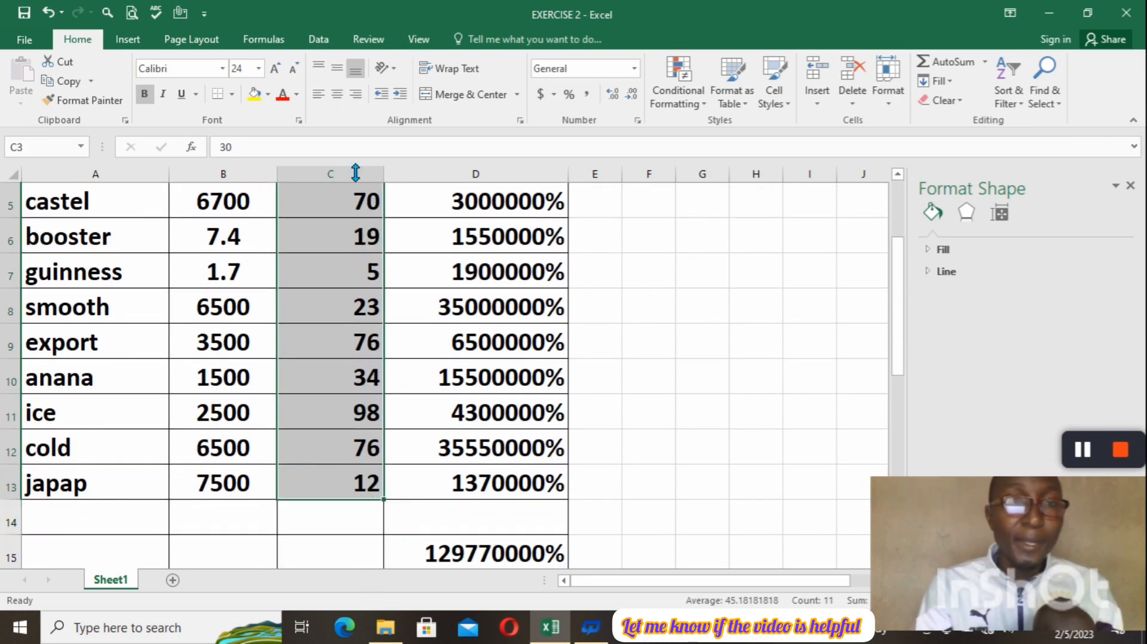
left_click(336, 95)
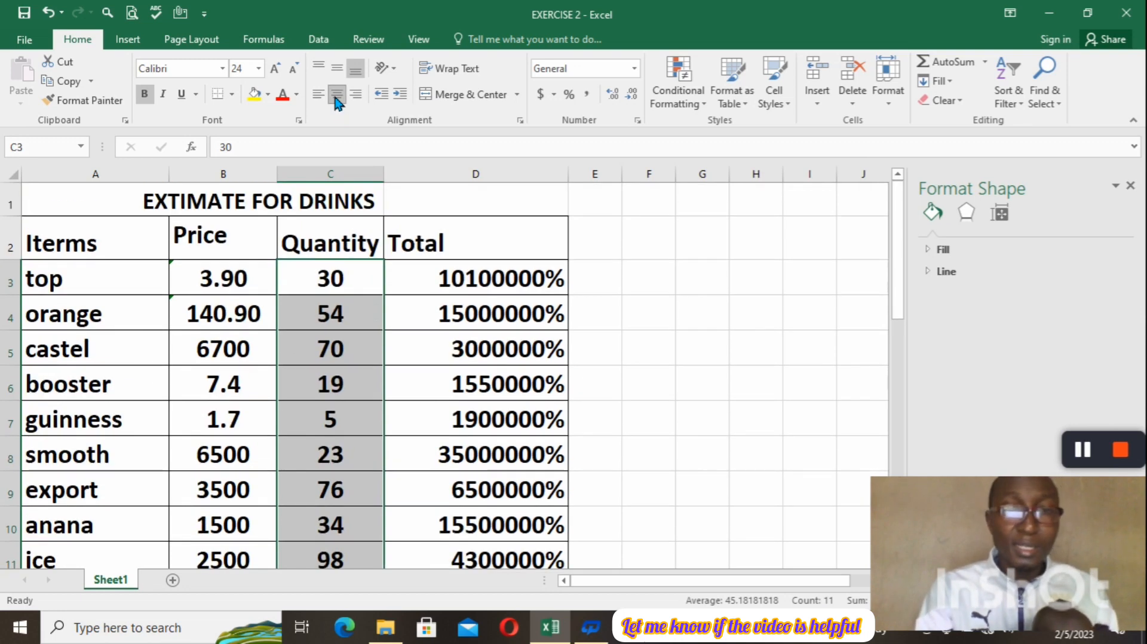
Center the totals in D3:D15 horizontally after comparing left and right alignment, and apply the dollar Accounting number format to them.
left_click_drag(519, 278, 473, 559)
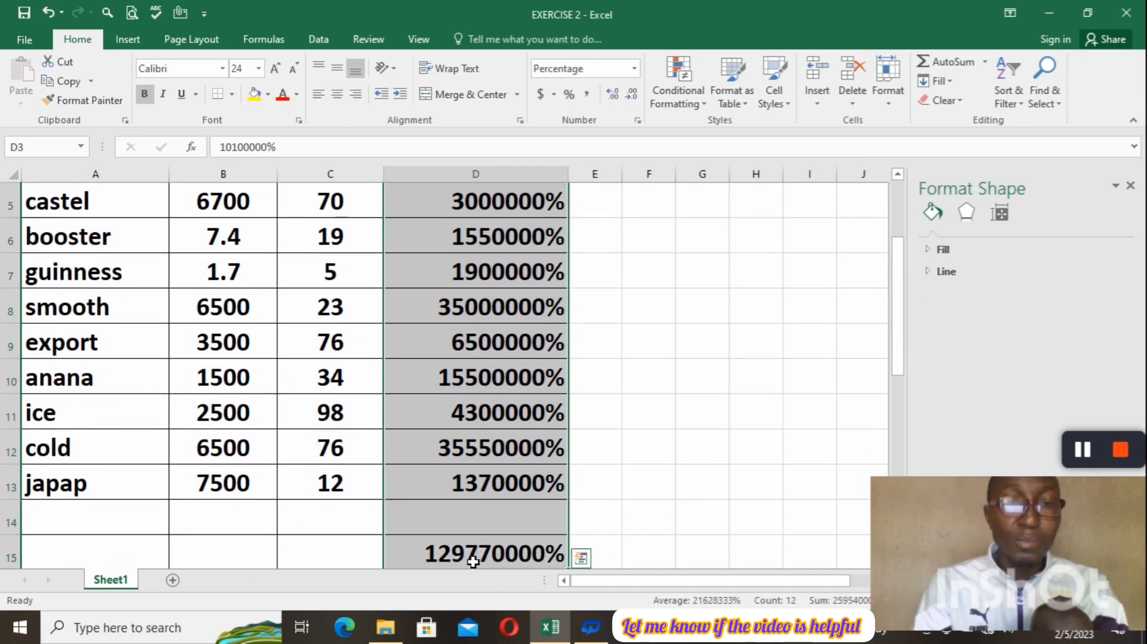
left_click(336, 104)
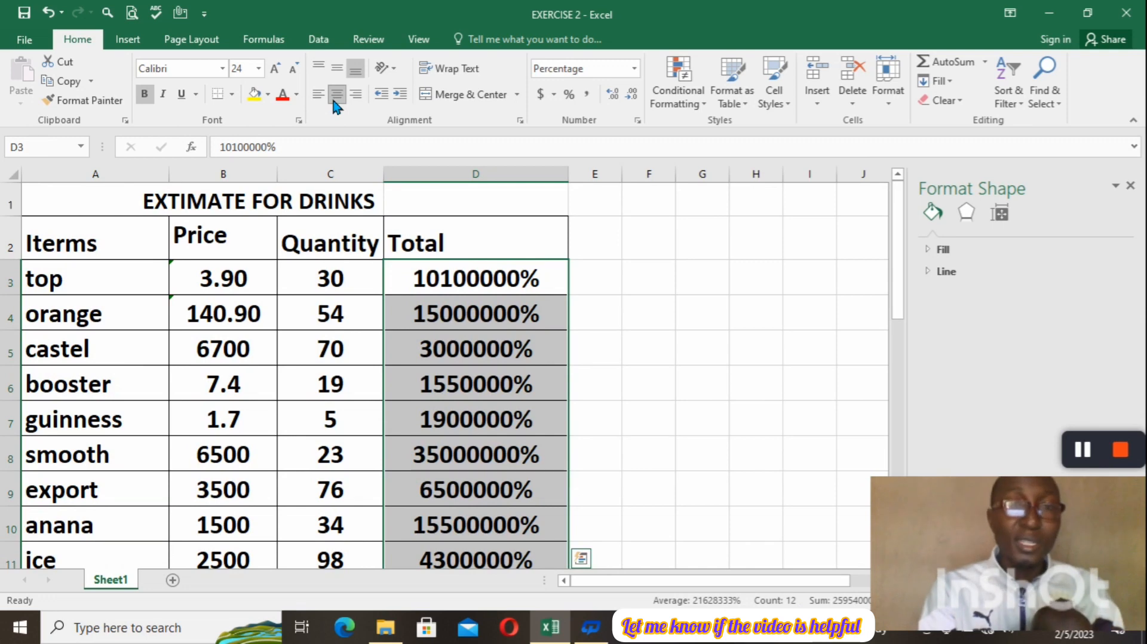
left_click(320, 95)
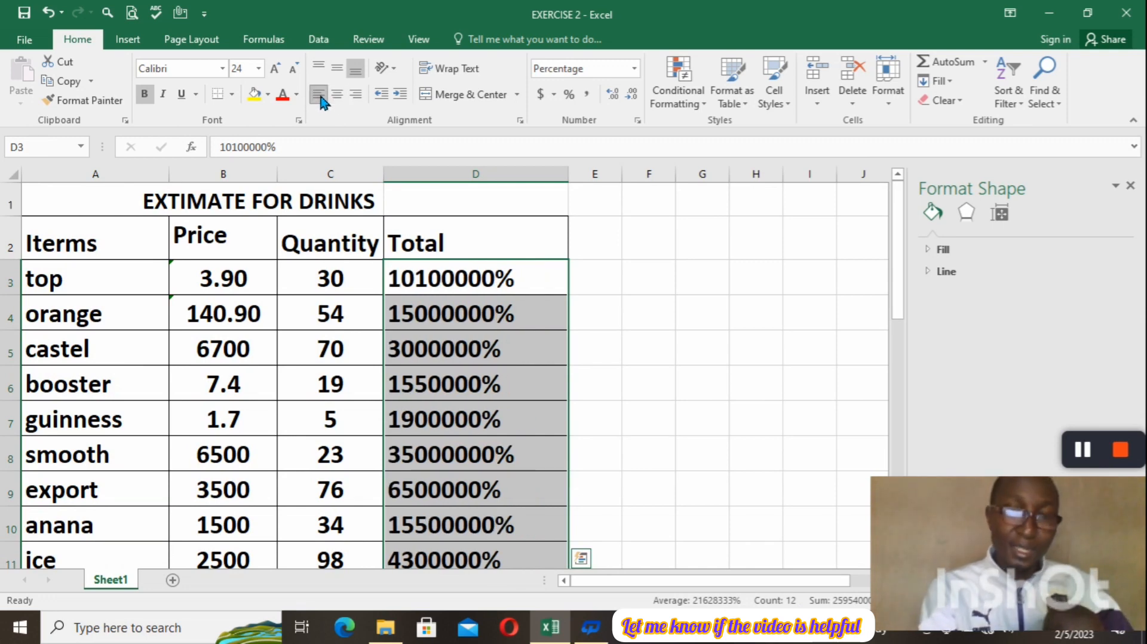
left_click(355, 99)
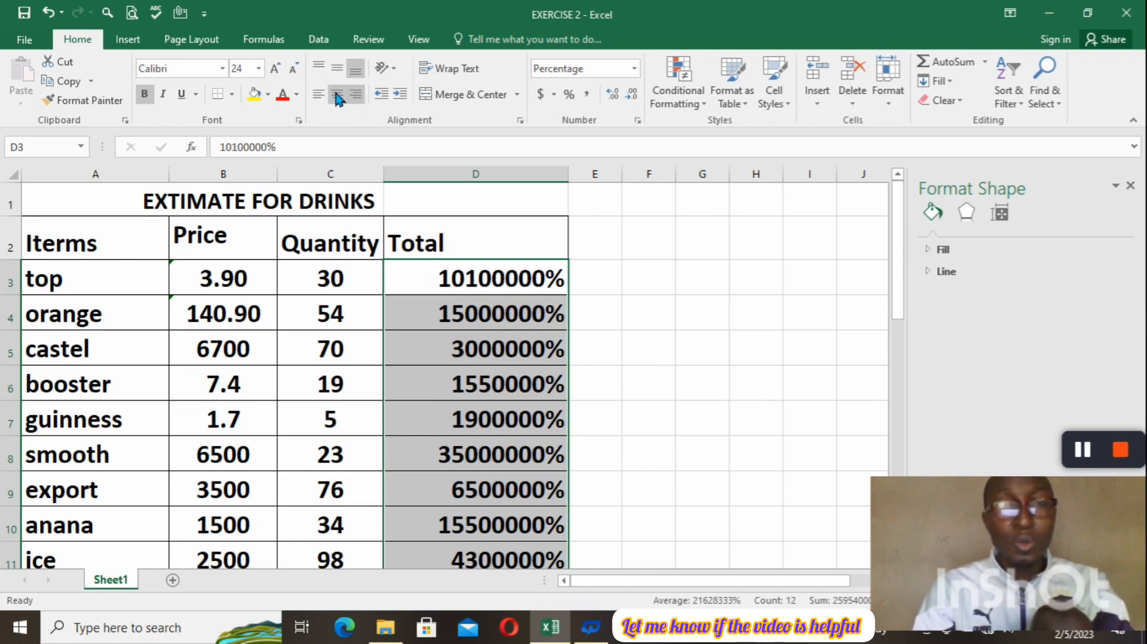
left_click(339, 95)
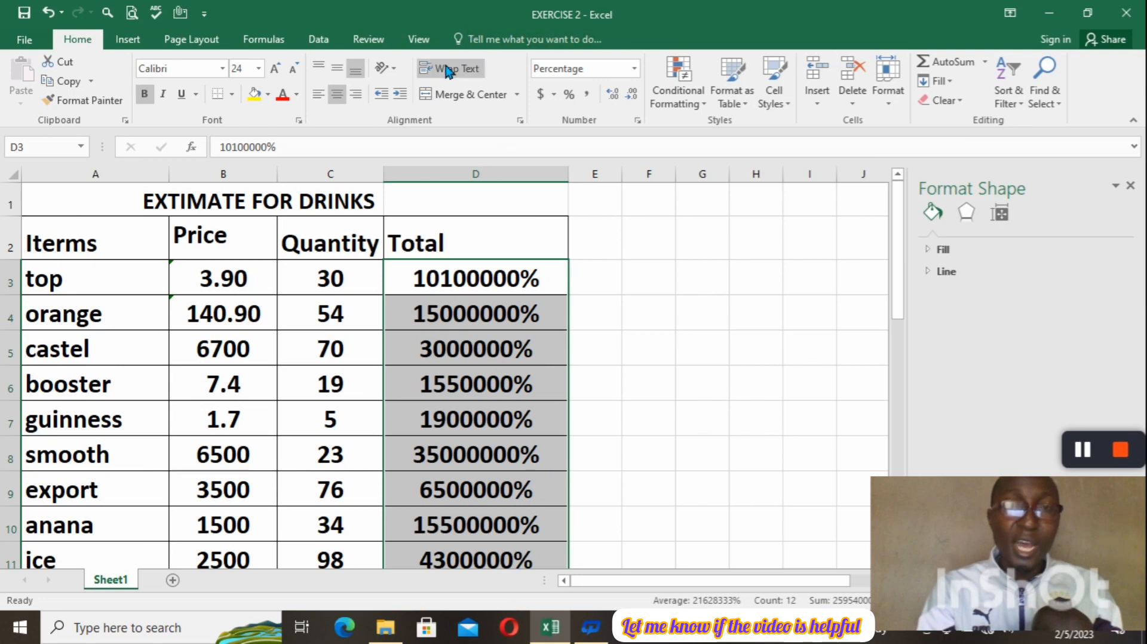
left_click(541, 94)
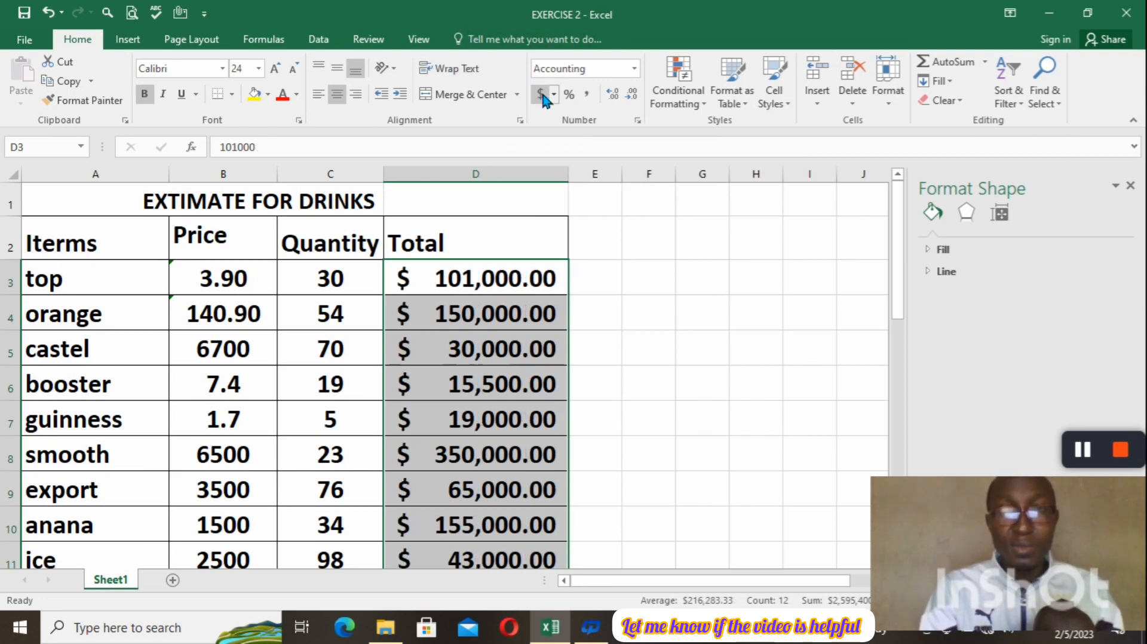
left_click(554, 95)
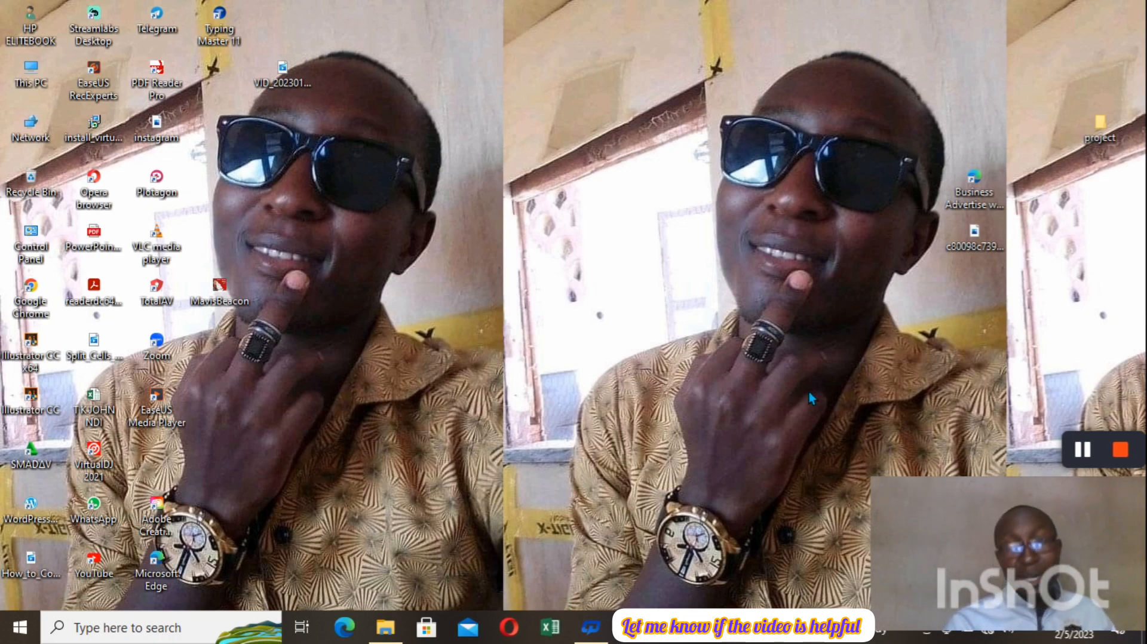
Enter 3.80 in E3 as a plain number without a leading apostrophe.
mouse_move(1055, 453)
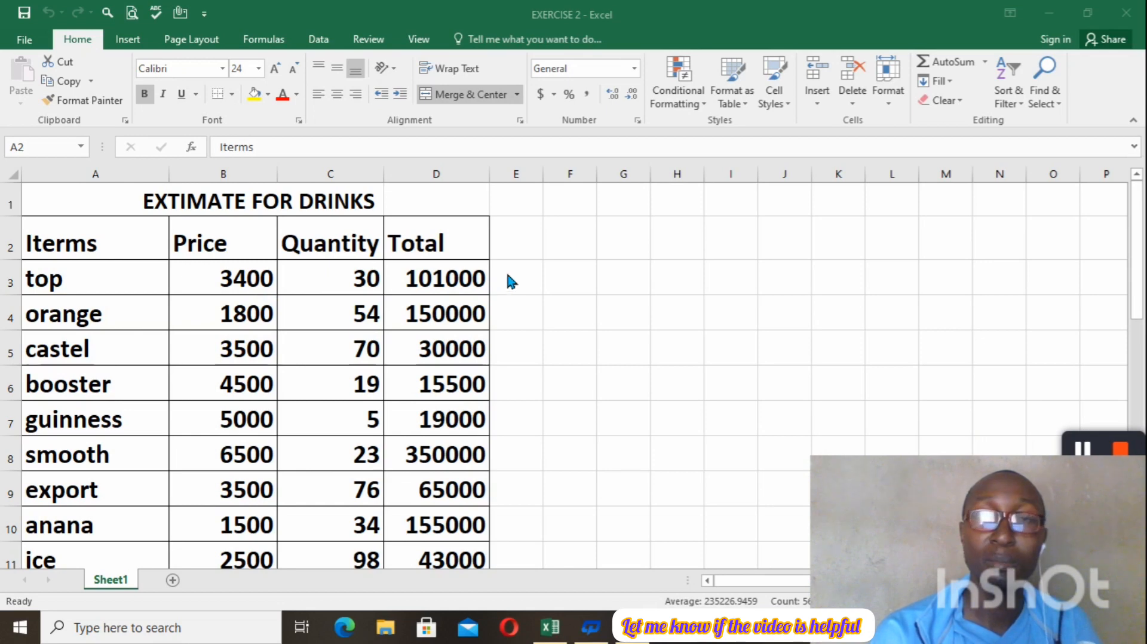
left_click(539, 287)
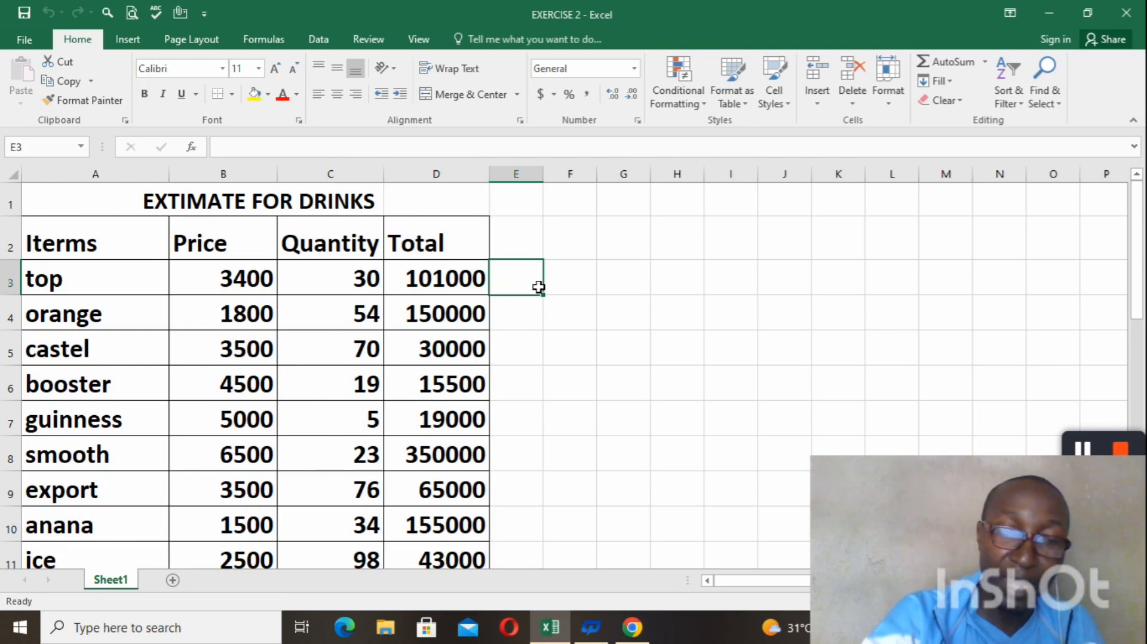
type("3.")
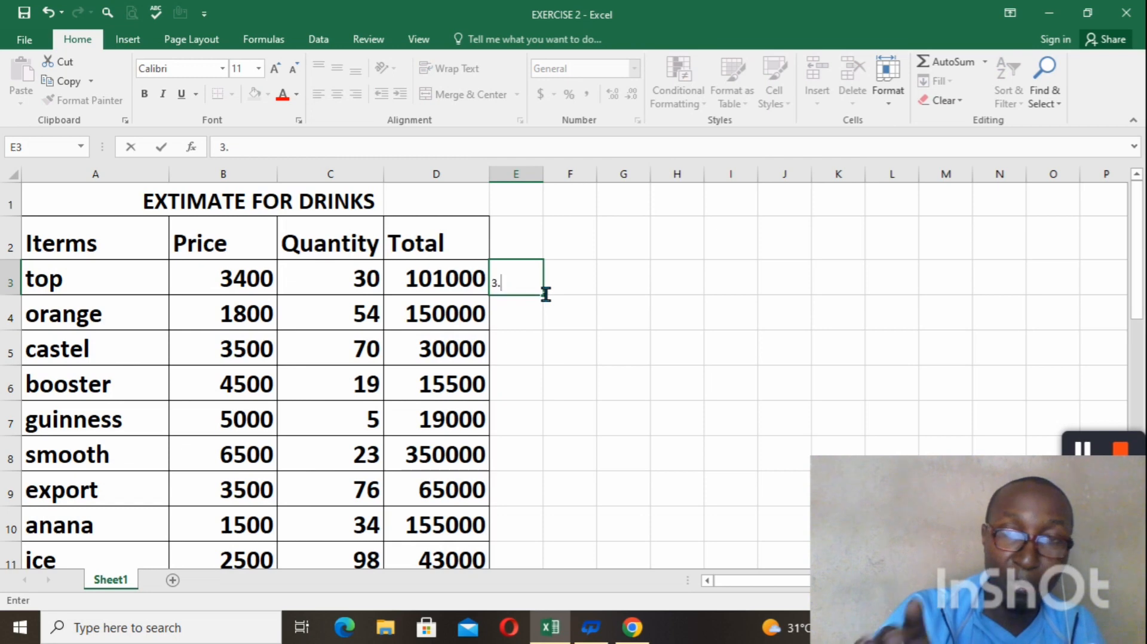
type("80")
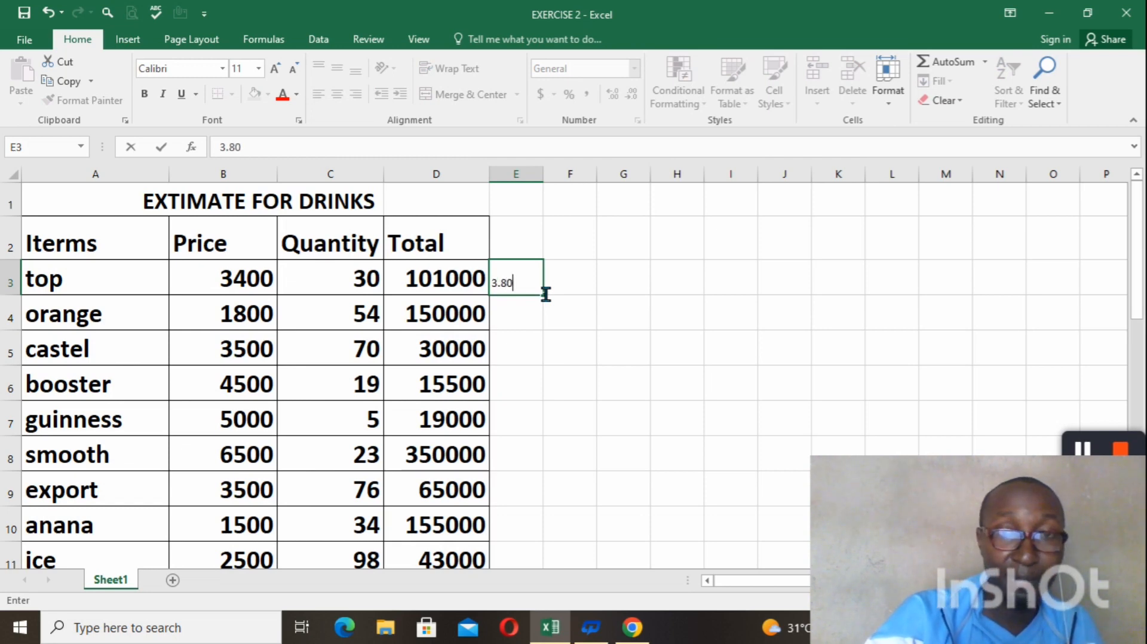
key("Return")
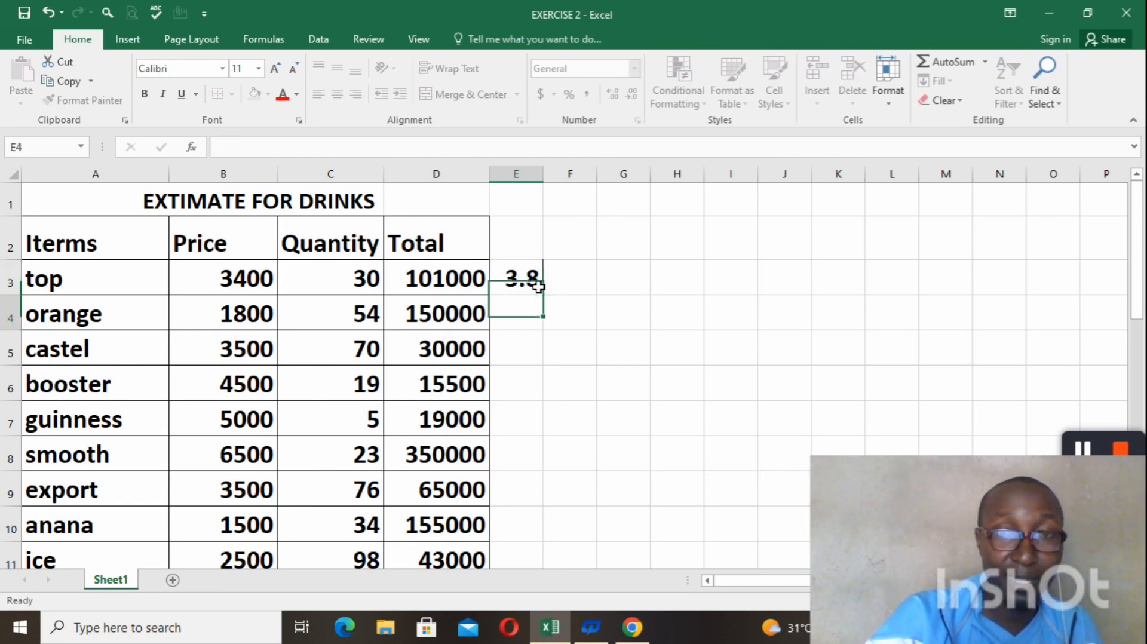
Enter 3.80 in E4 as text with a leading apostrophe ('3.80) to keep the trailing zero.
double_click(542, 329)
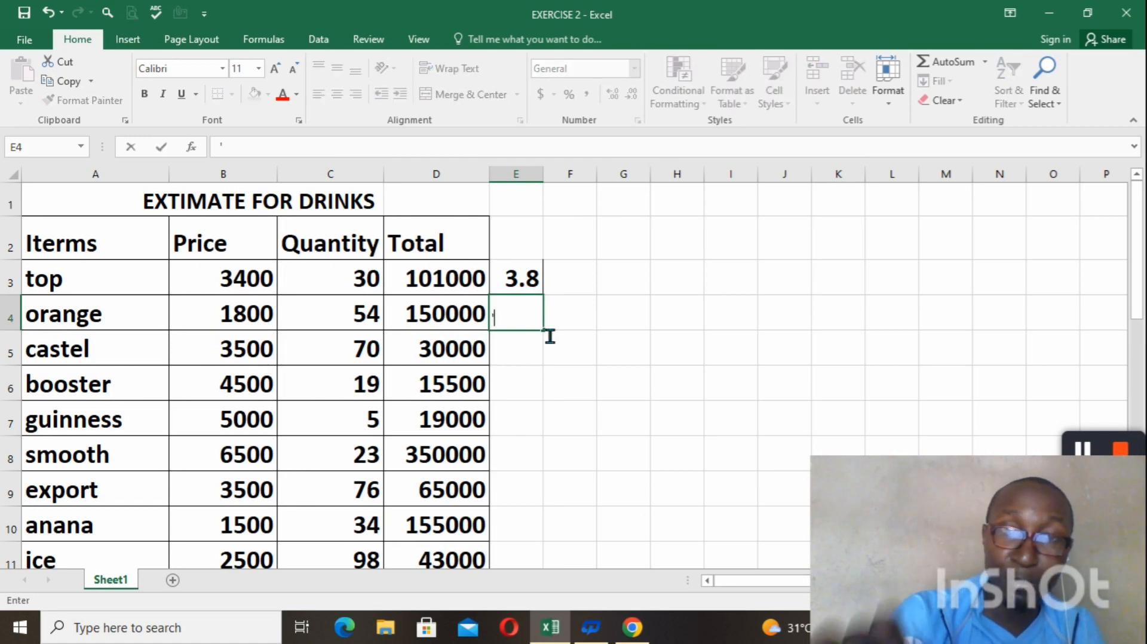
type("'3")
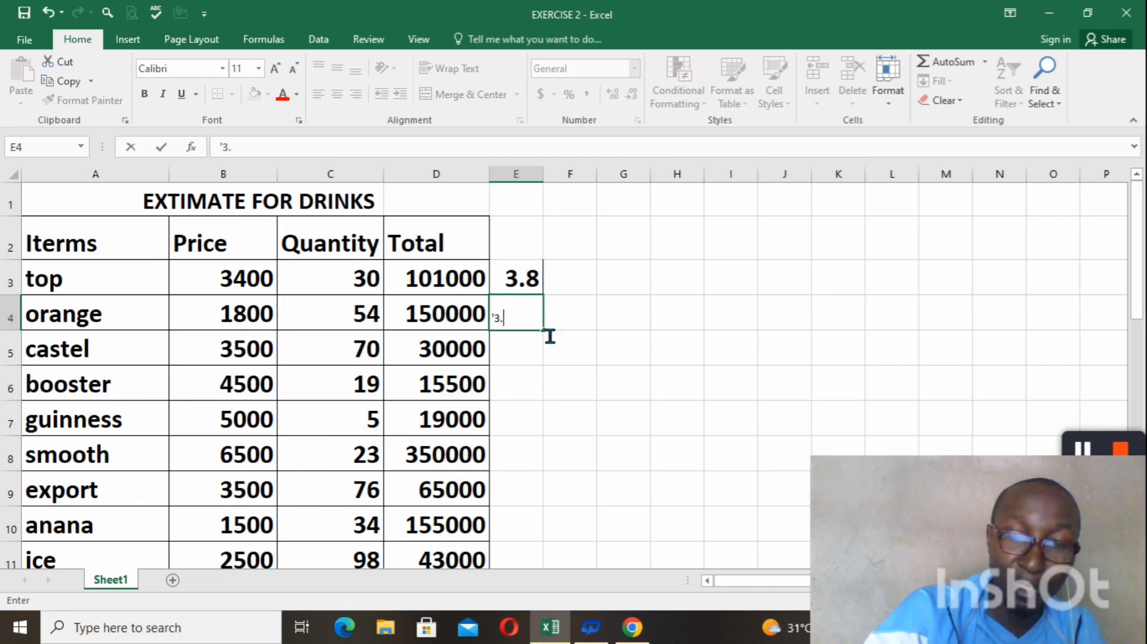
type(".80")
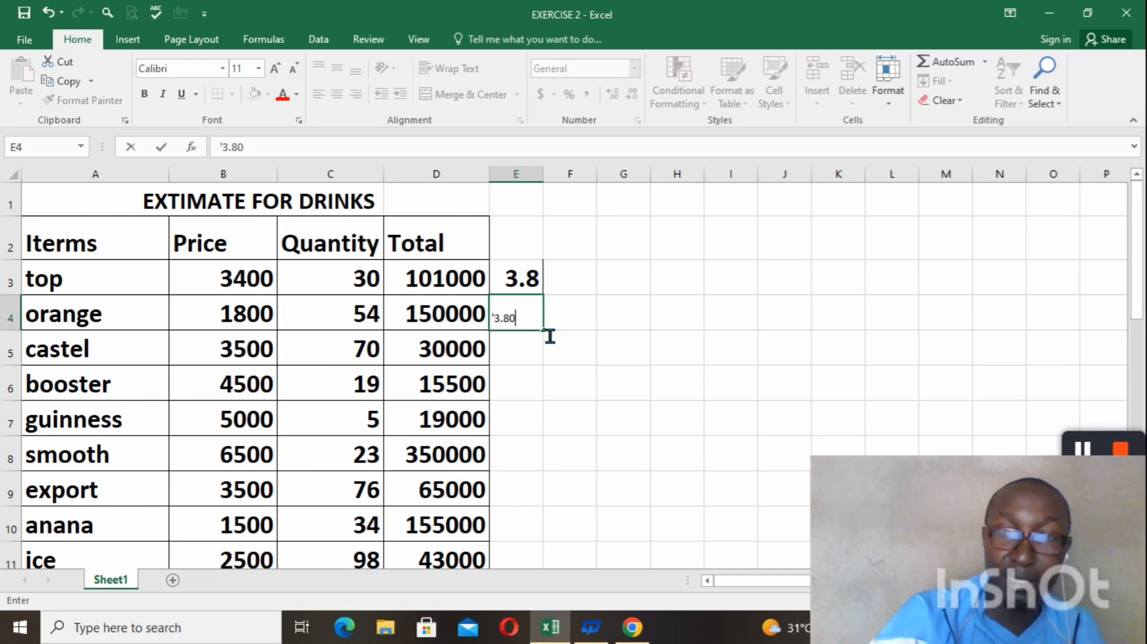
key("Return")
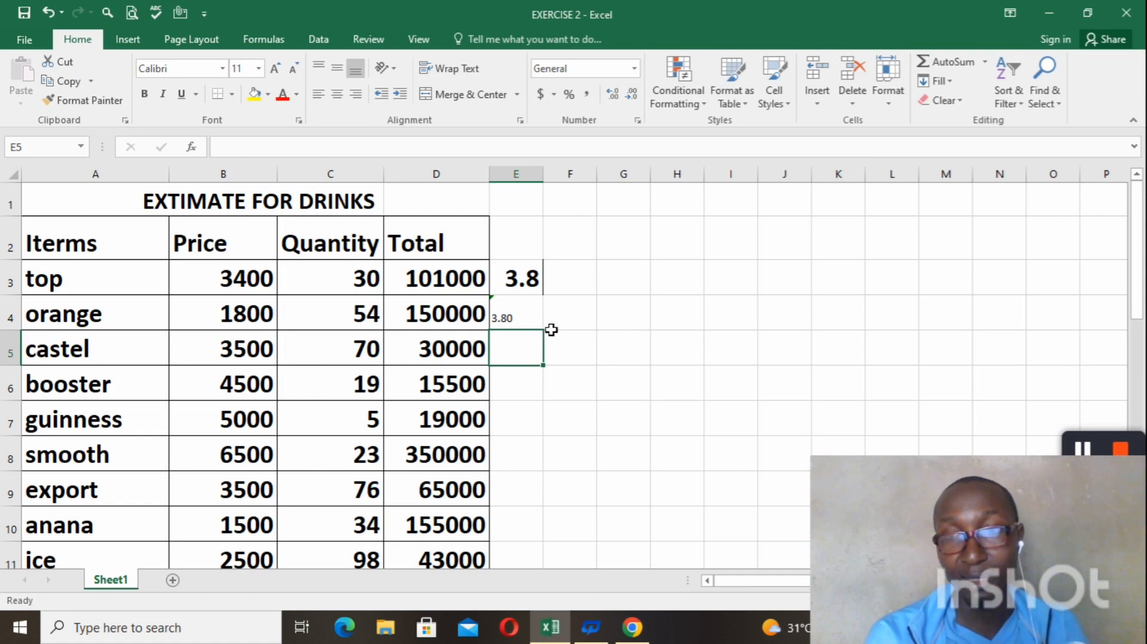
left_click(1070, 448)
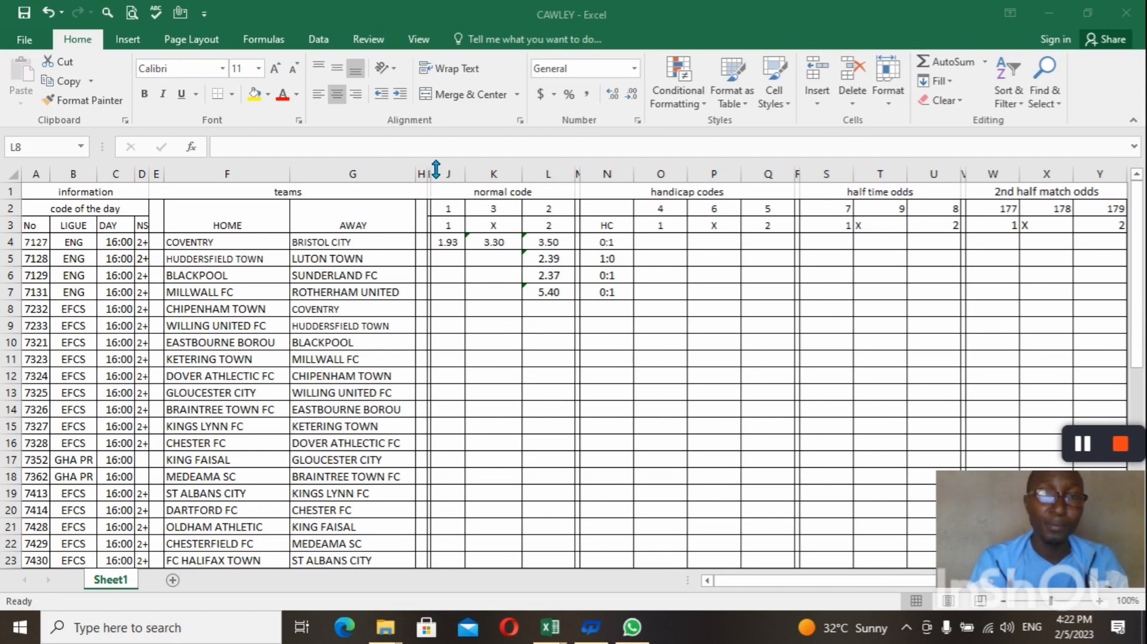
In the CAWLEY workbook, widen divider column I and shrink it back to a thin strip, and narrow divider columns M and R.
left_click(437, 173)
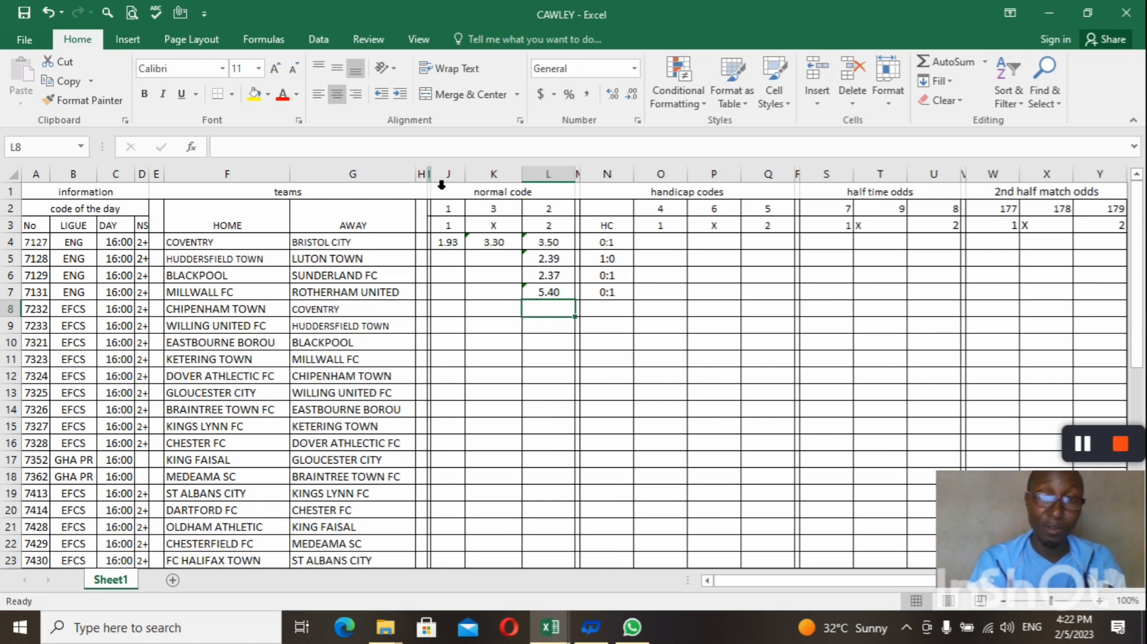
left_click_drag(439, 178, 473, 181)
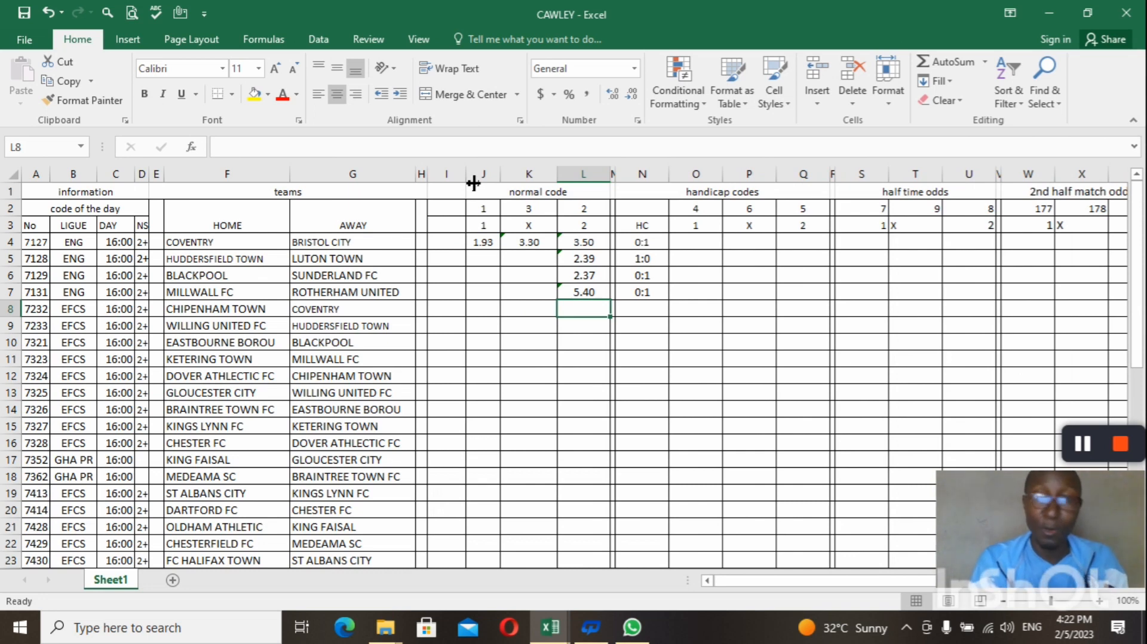
left_click_drag(473, 183, 439, 181)
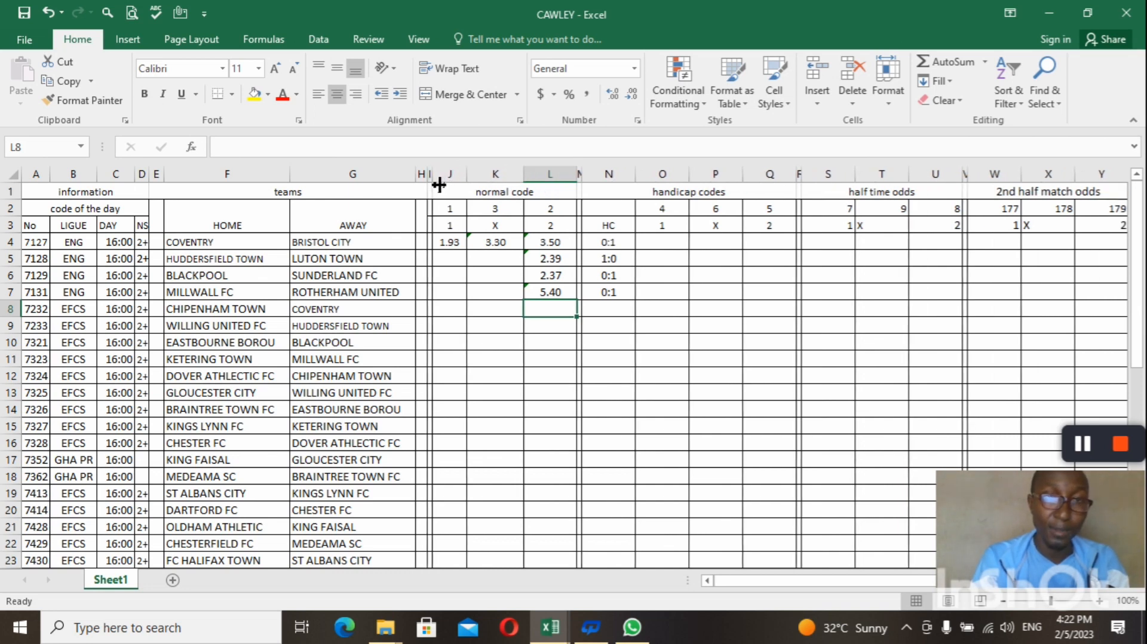
left_click_drag(438, 184, 438, 182)
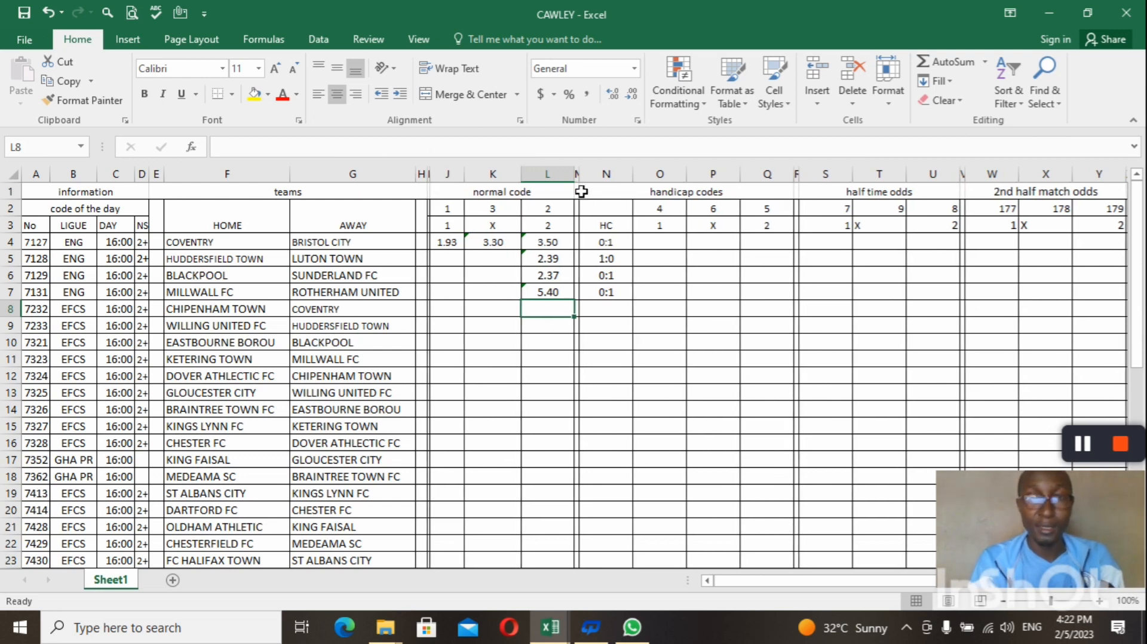
left_click_drag(585, 185, 584, 189)
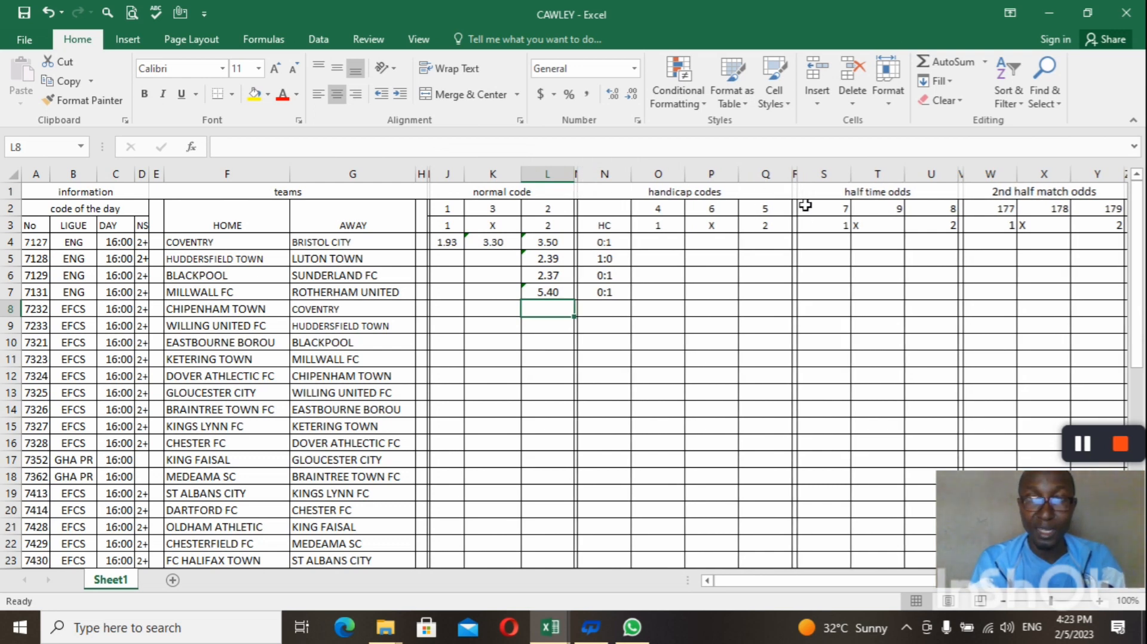
left_click_drag(805, 185, 803, 187)
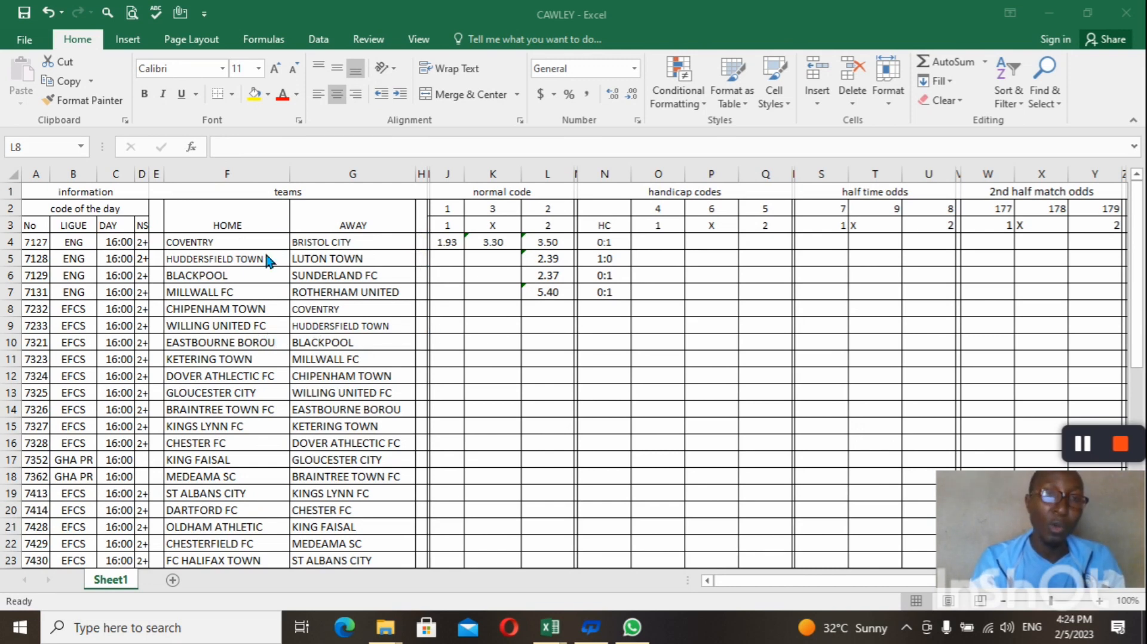
left_click(287, 178)
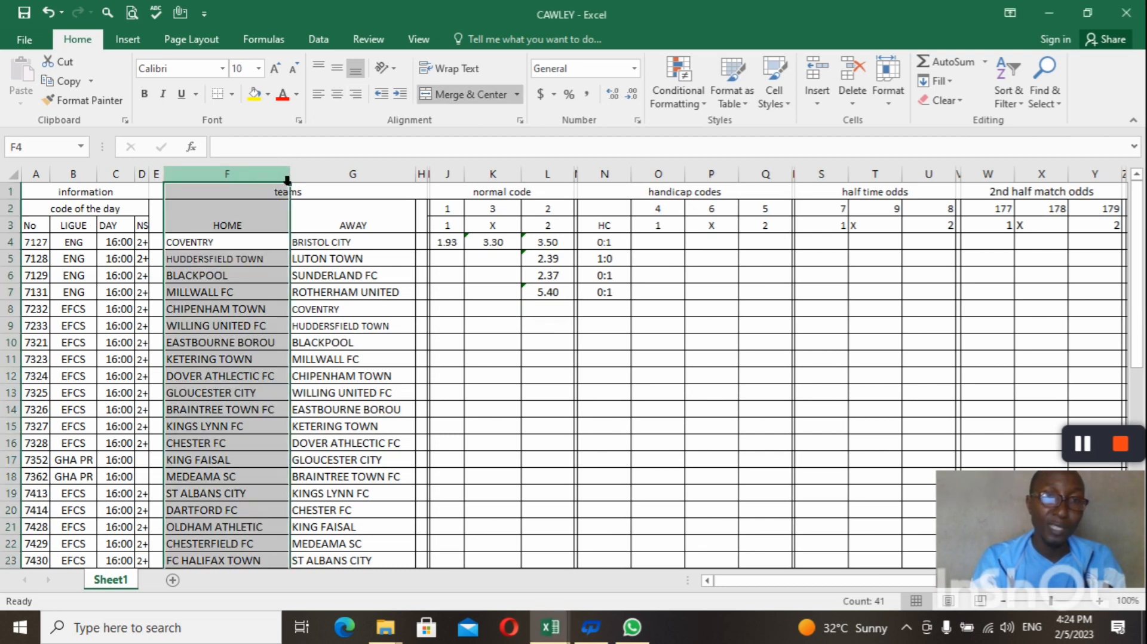
right_click(280, 175)
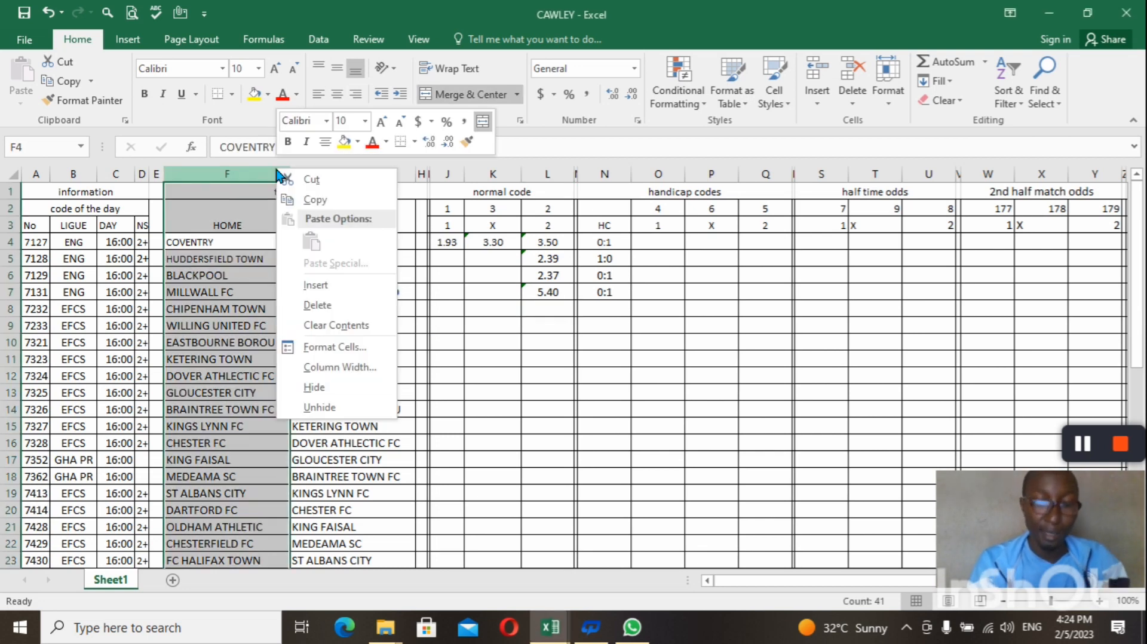
left_click(316, 285)
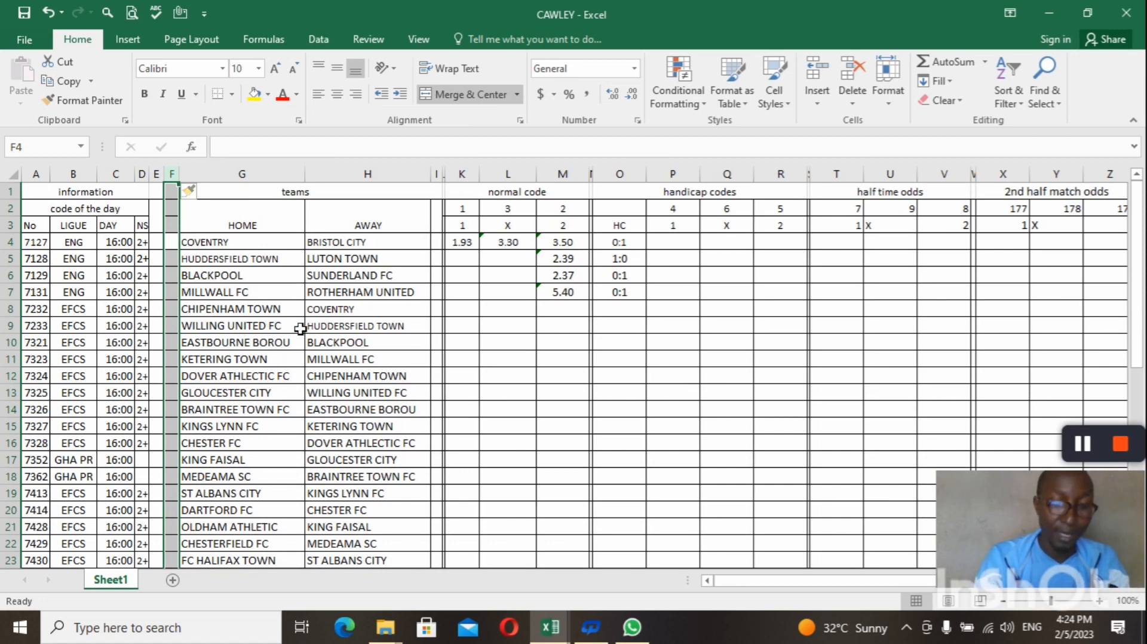
left_click(340, 333)
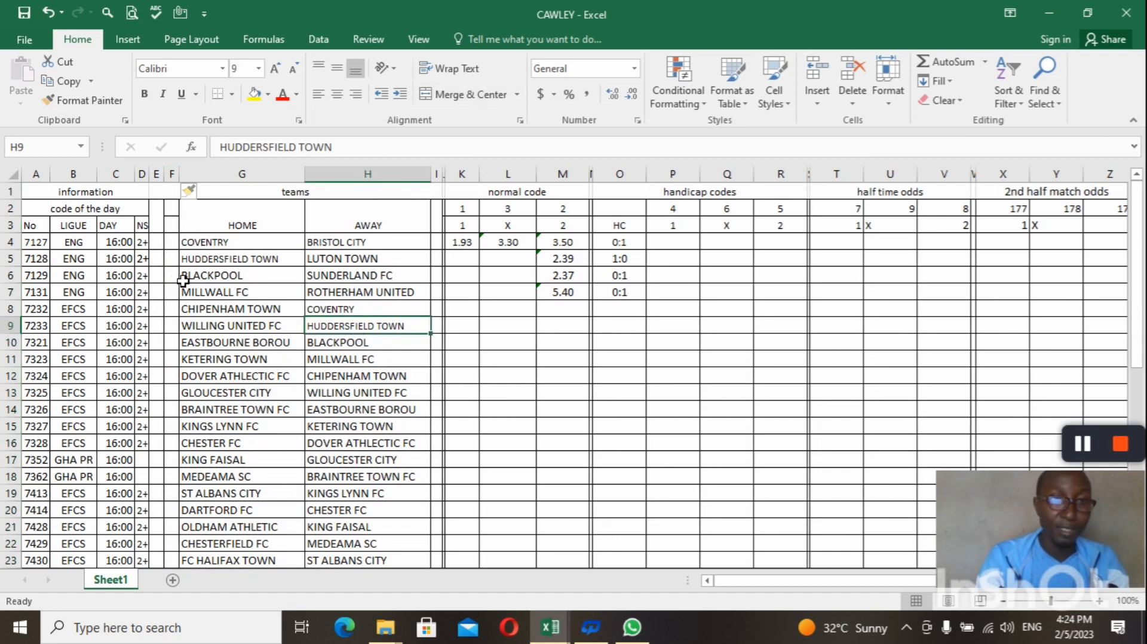
left_click(43, 13)
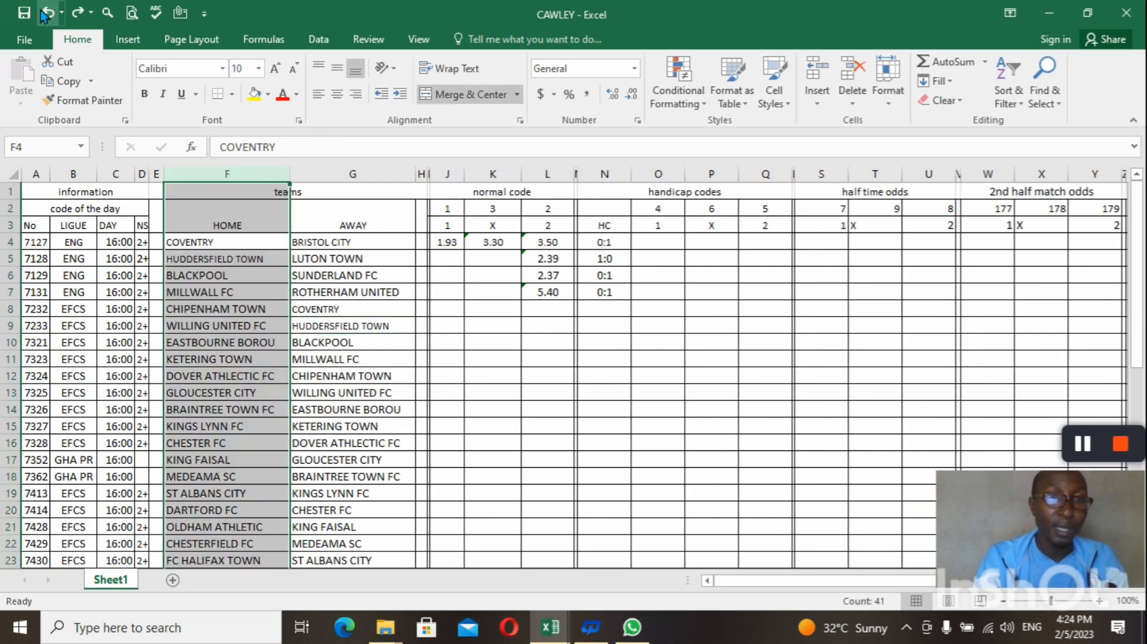
Insert a new column between the HOME and AWAY columns and narrow it to a slim divider.
left_click(288, 218)
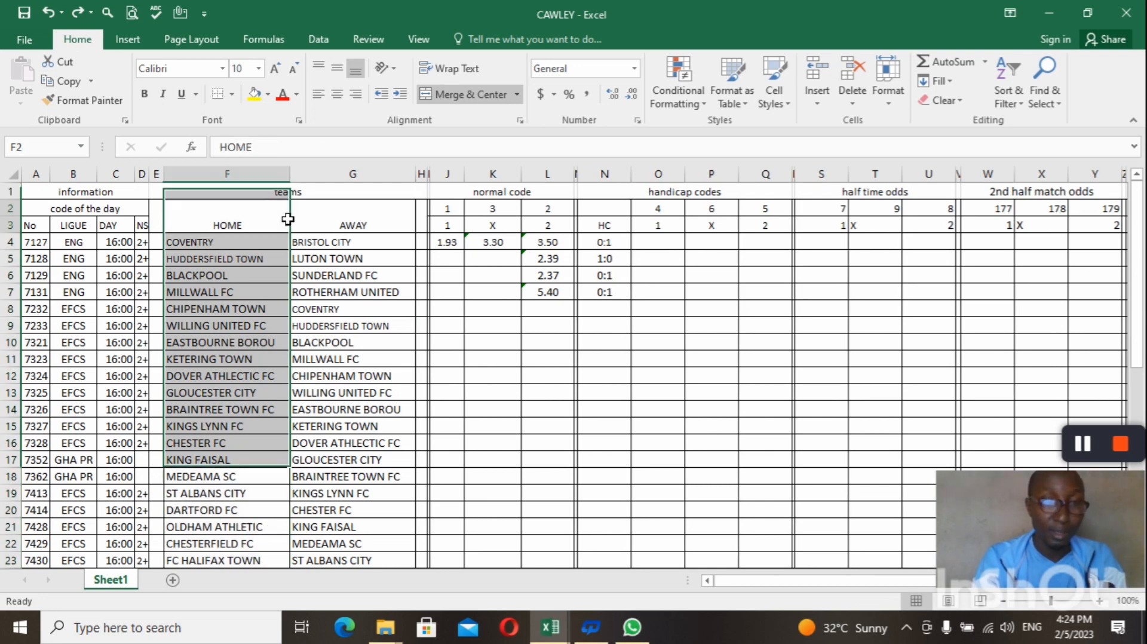
left_click(328, 190)
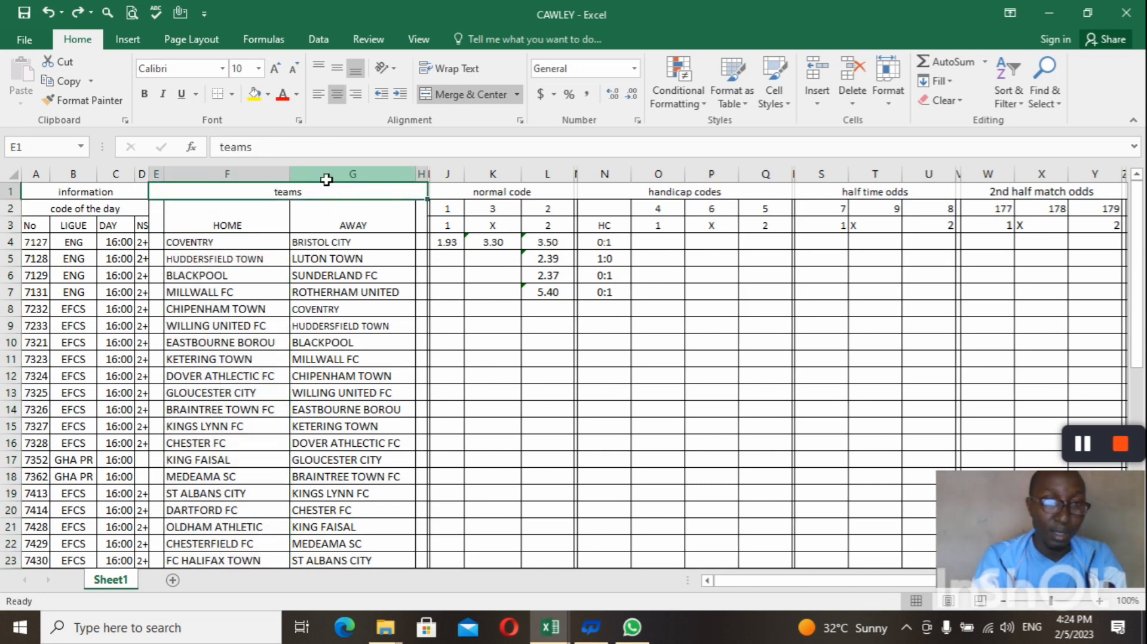
left_click(331, 188)
right_click(322, 175)
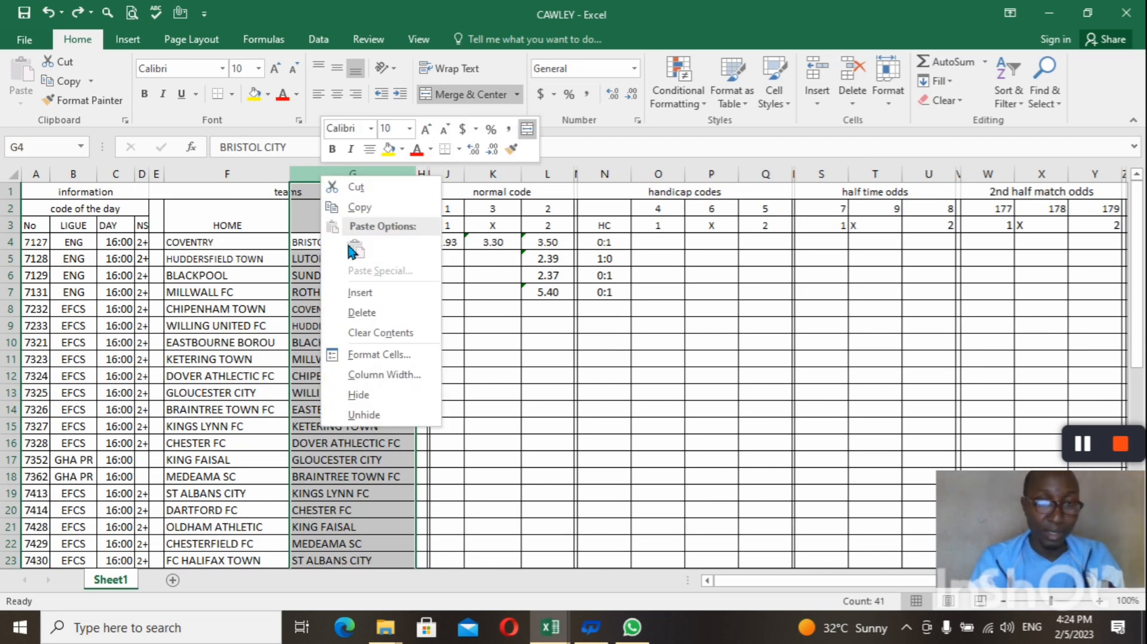
left_click(360, 293)
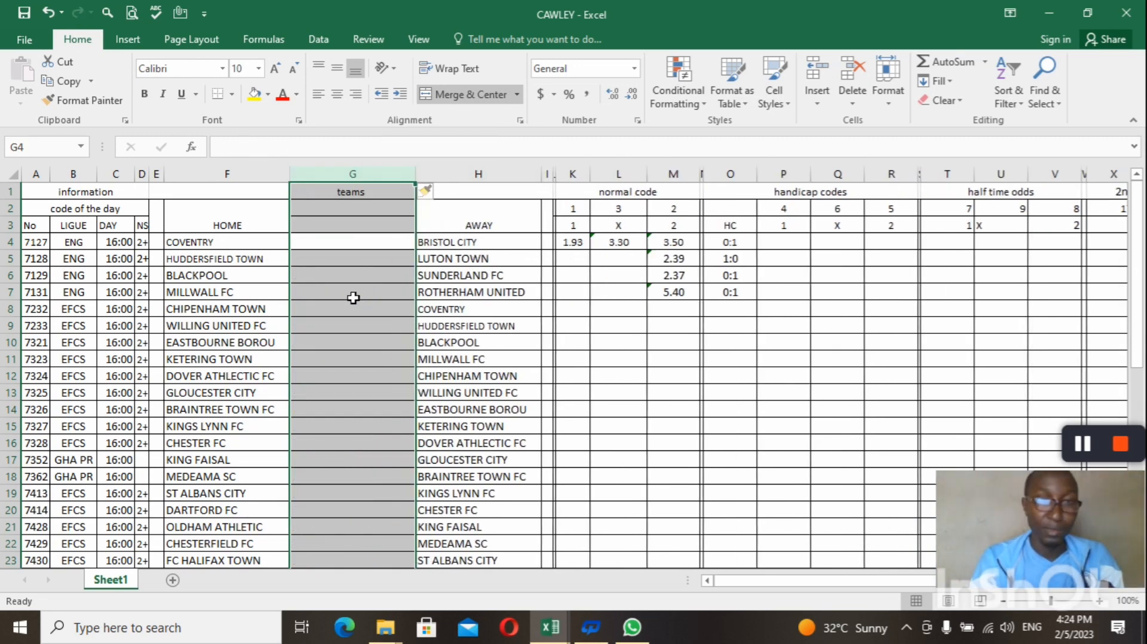
left_click(355, 260)
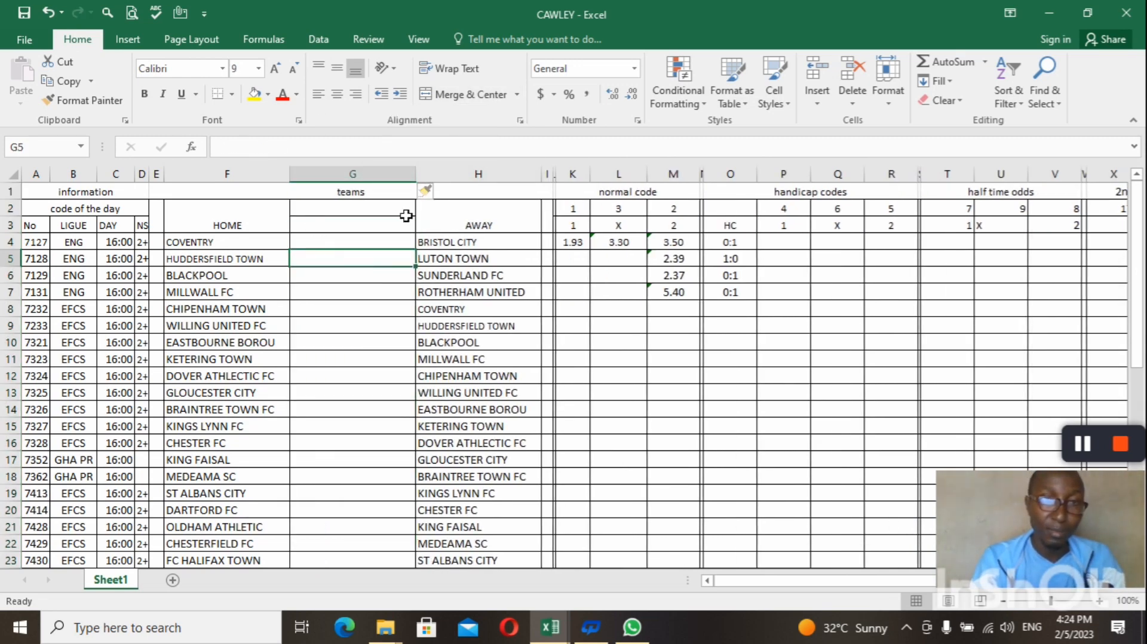
left_click_drag(422, 185, 316, 185)
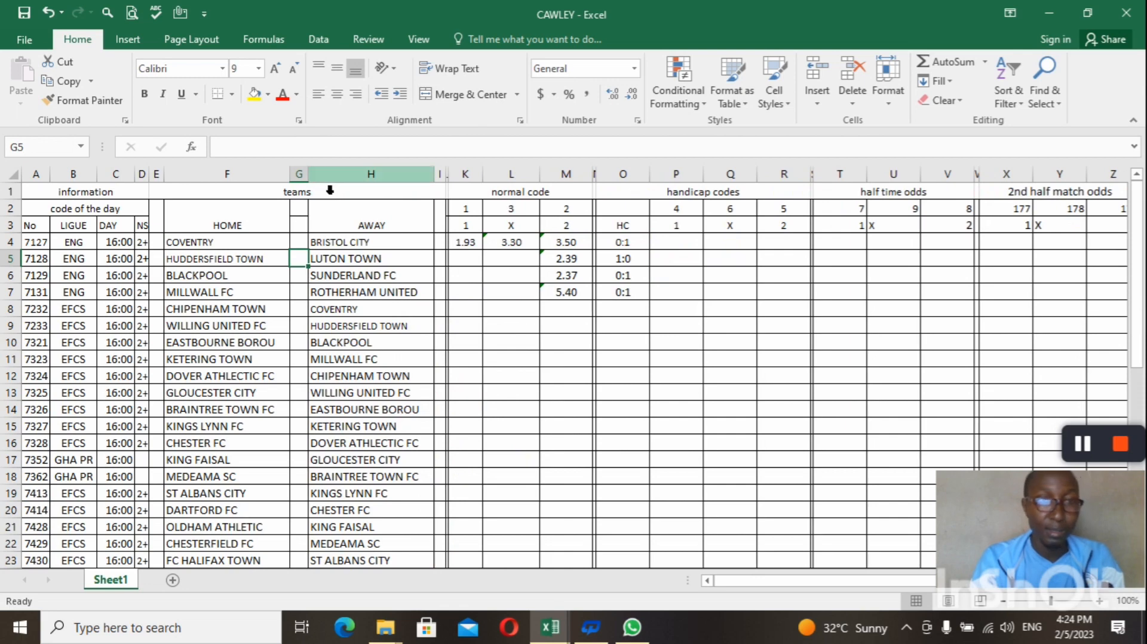